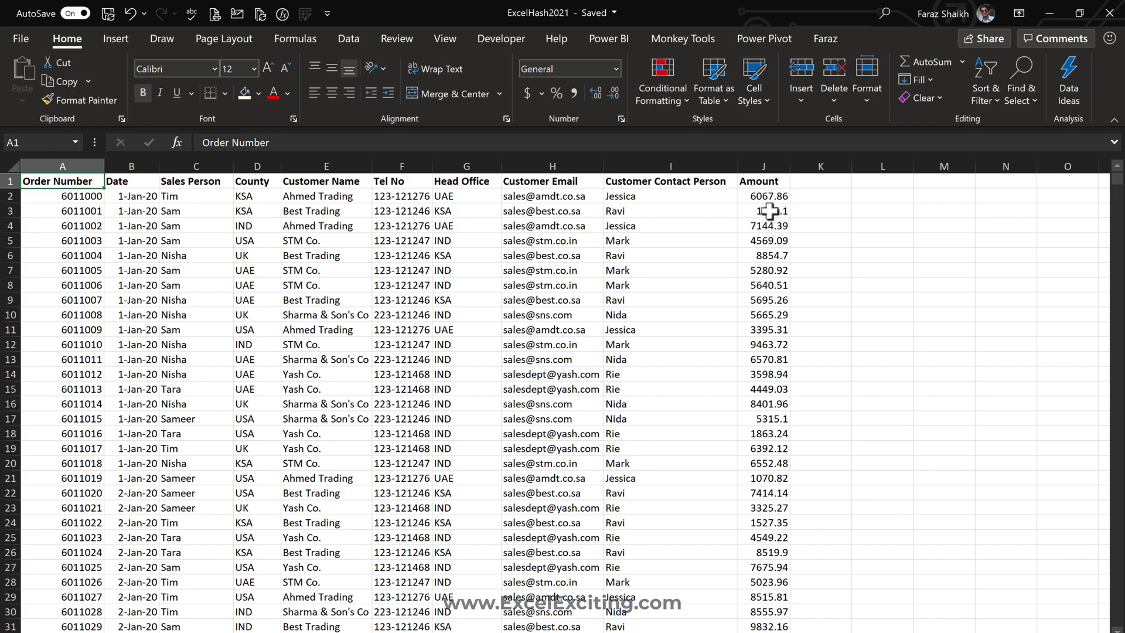
- Convert A1:J9261 into a table with headers and rename it from Table2 to myData
{"action": "key", "text": "ctrl+t"}
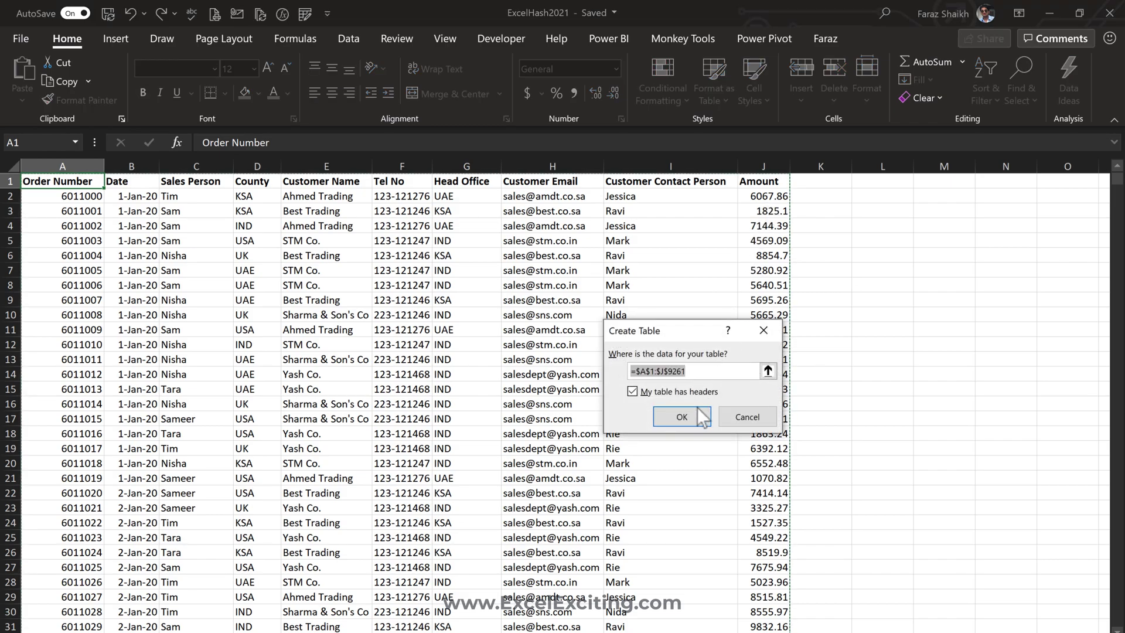
{"action": "left_click", "coordinate": [698, 414]}
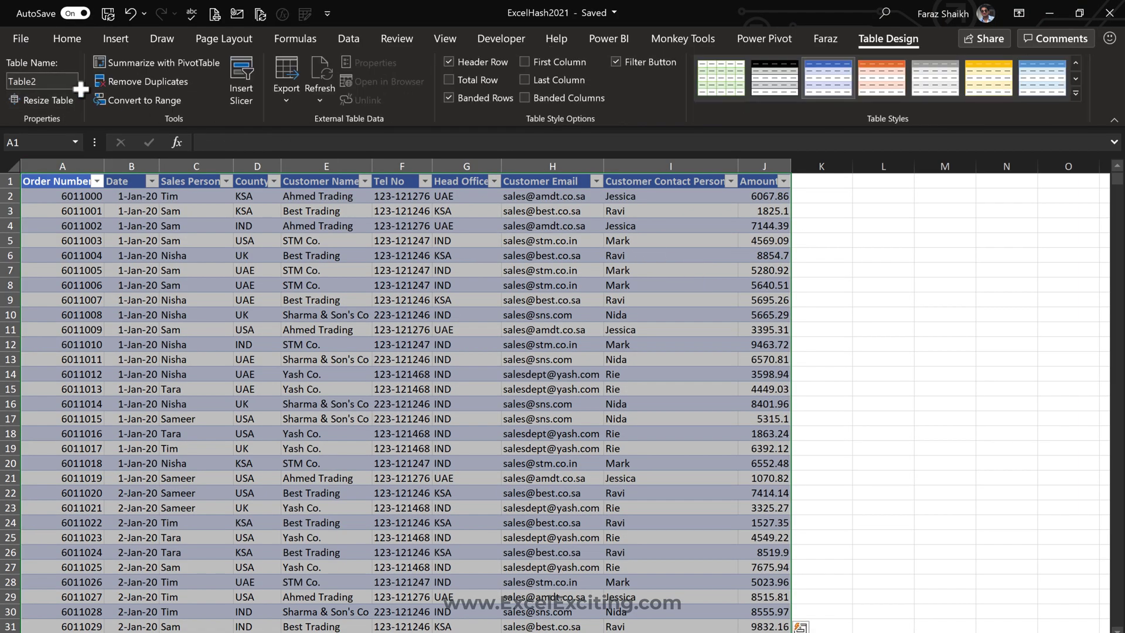
{"action": "left_click", "coordinate": [48, 80]}
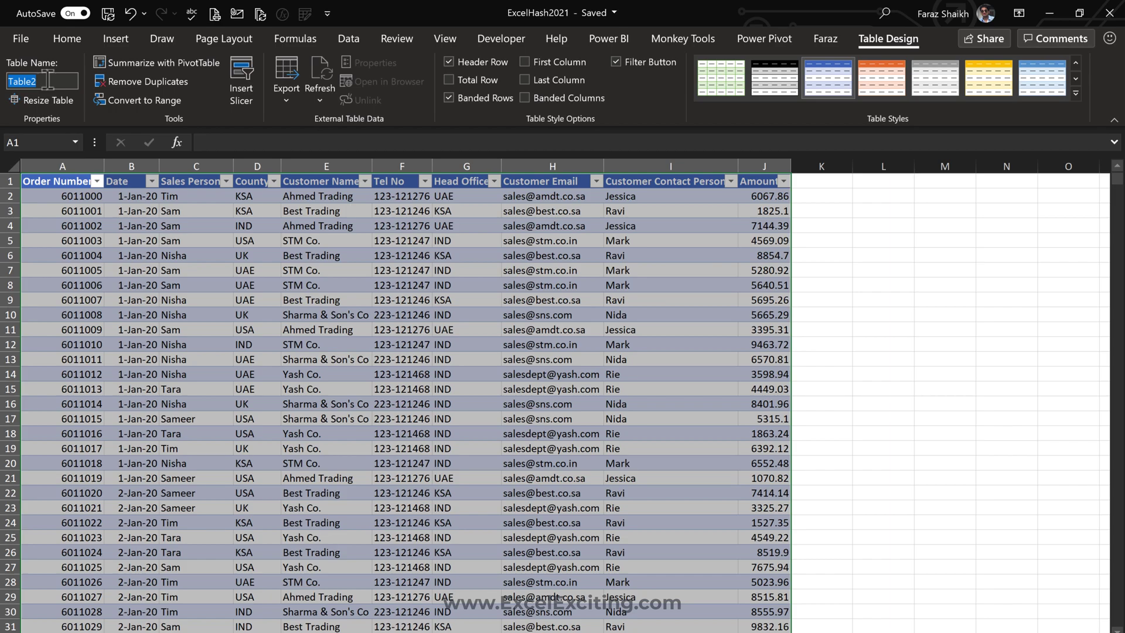
{"action": "type", "text": "myData"}
{"action": "key", "text": "Return"}
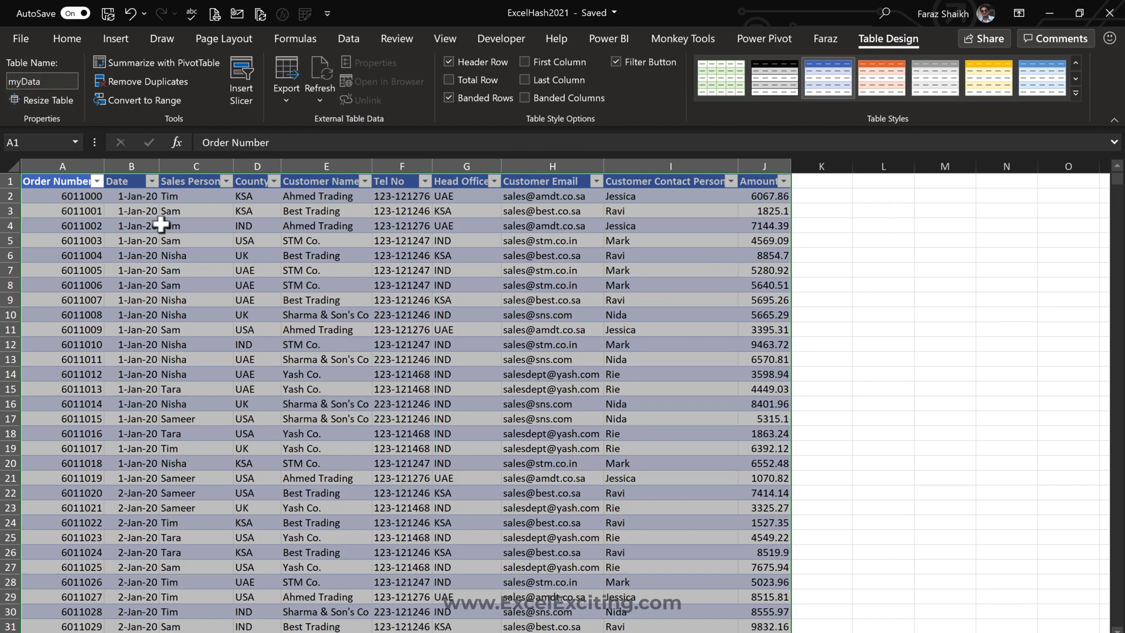
{"action": "left_click", "coordinate": [174, 225]}
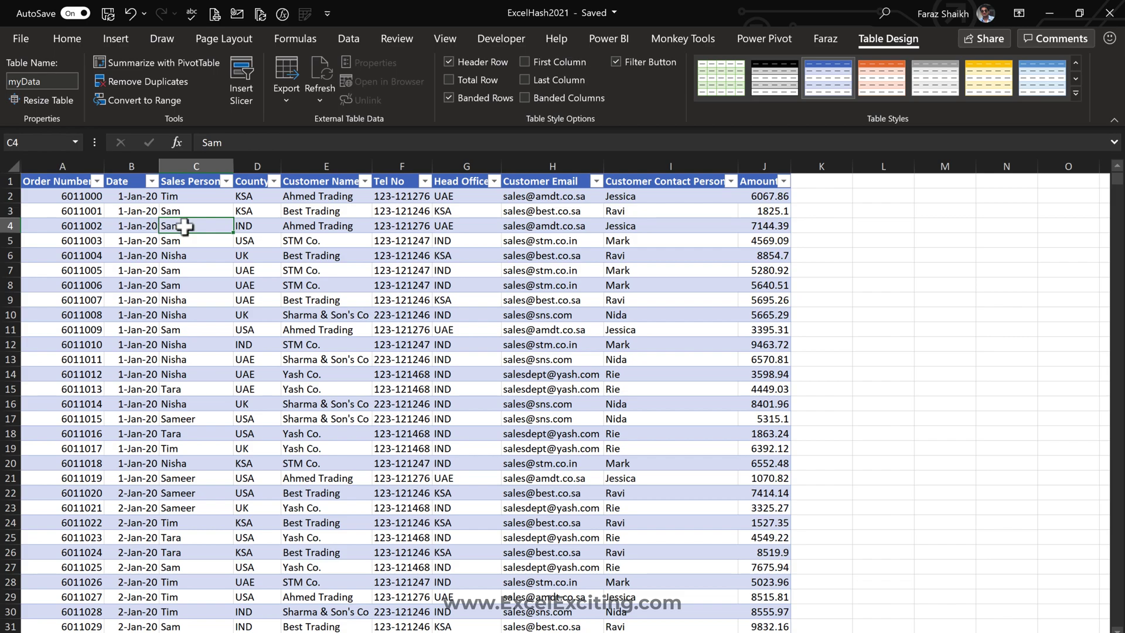
{"action": "right_click", "coordinate": [185, 226]}
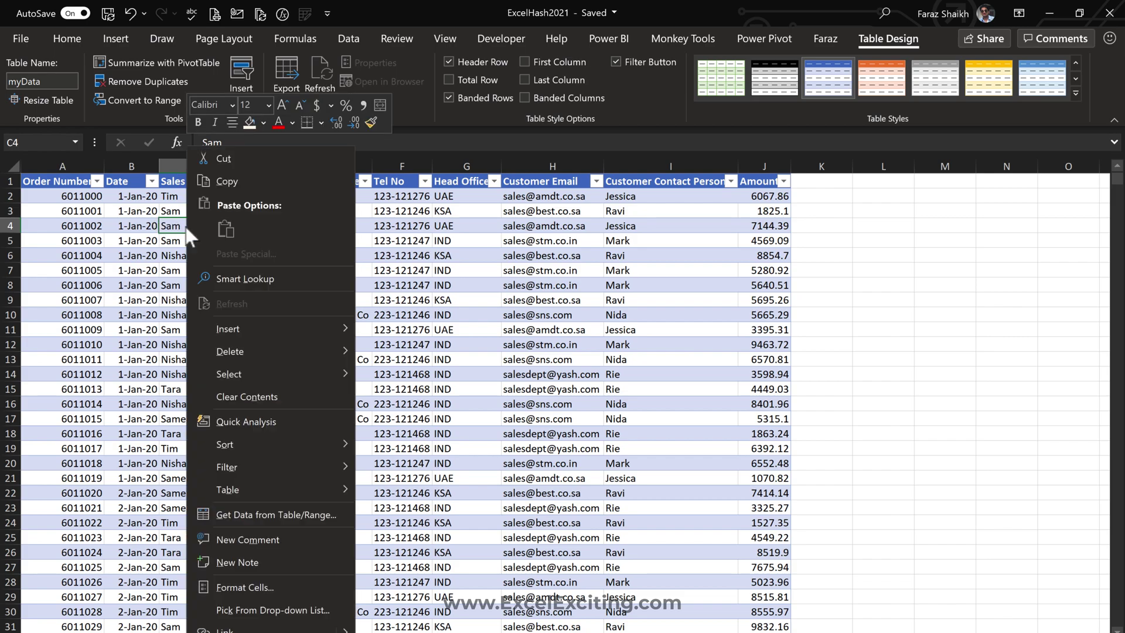
- Load myData into Power Query and change the Date column type to Date, replacing the current conversion
{"action": "left_click", "coordinate": [254, 516]}
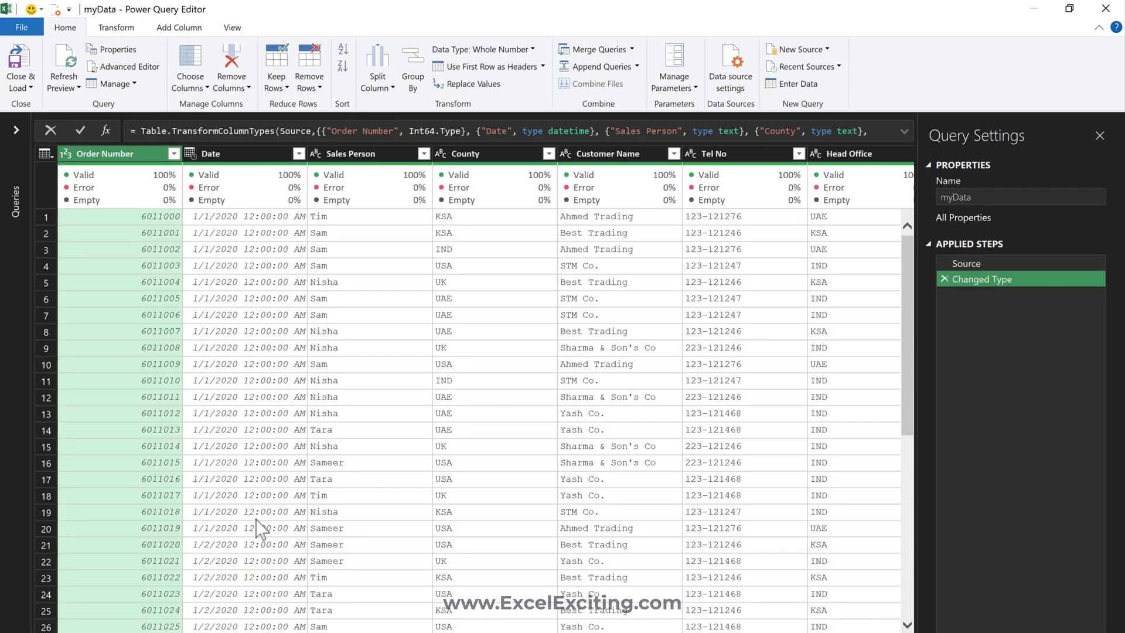
{"action": "left_click", "coordinate": [190, 153]}
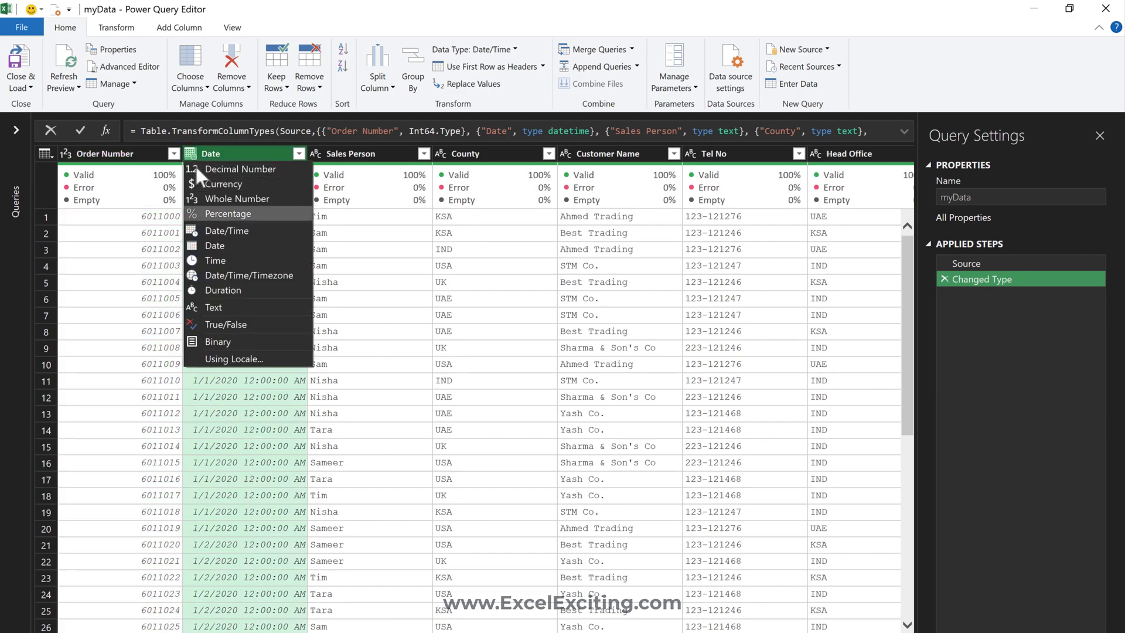
{"action": "left_click", "coordinate": [215, 245]}
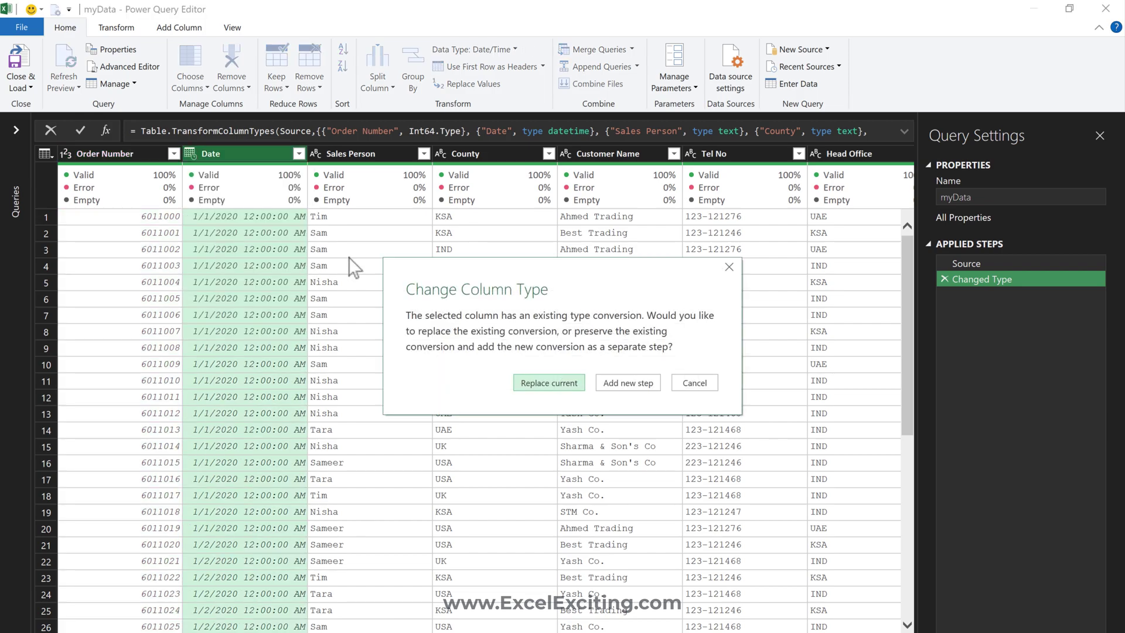
{"action": "left_click", "coordinate": [560, 385]}
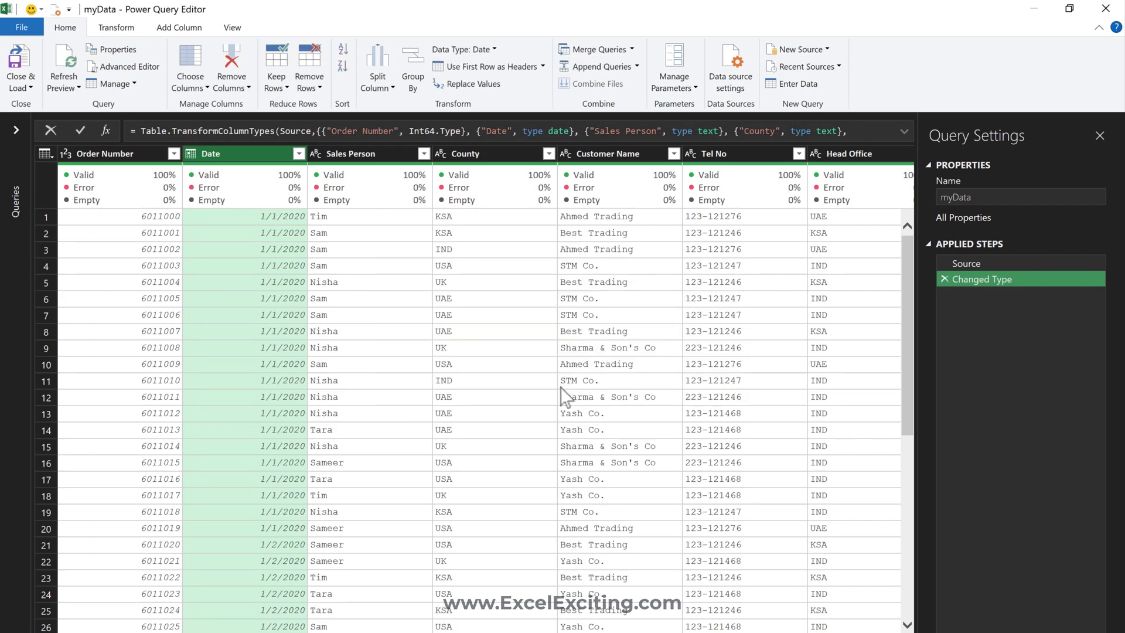
- Select the Order Number, Date, Sales Person and County columns
{"action": "left_click", "coordinate": [120, 156]}
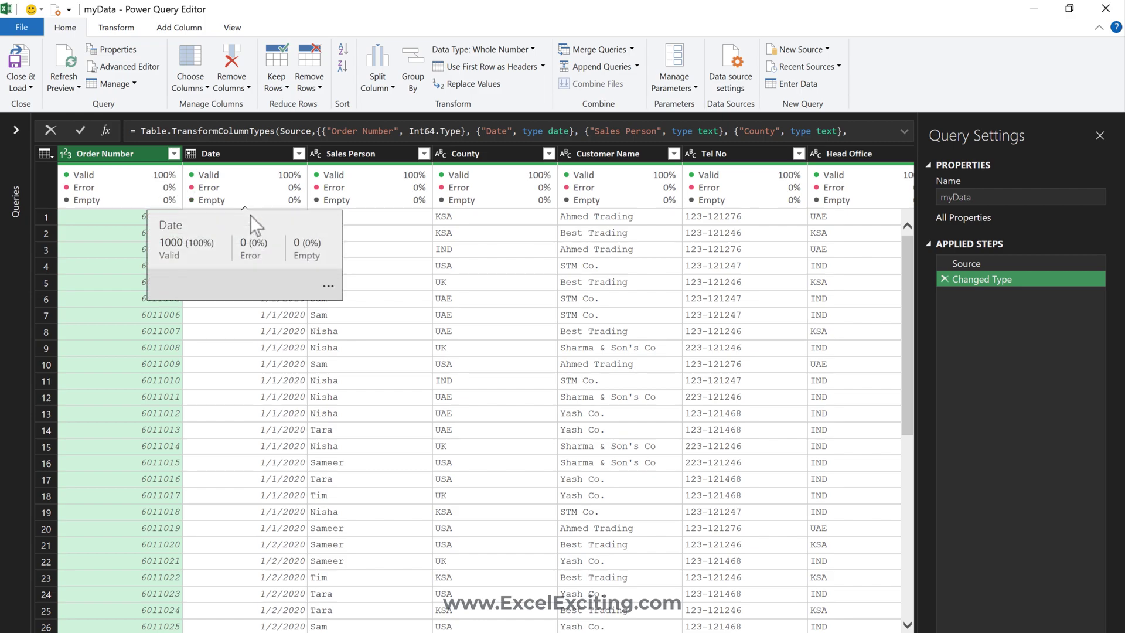
{"action": "left_click", "coordinate": [251, 216]}
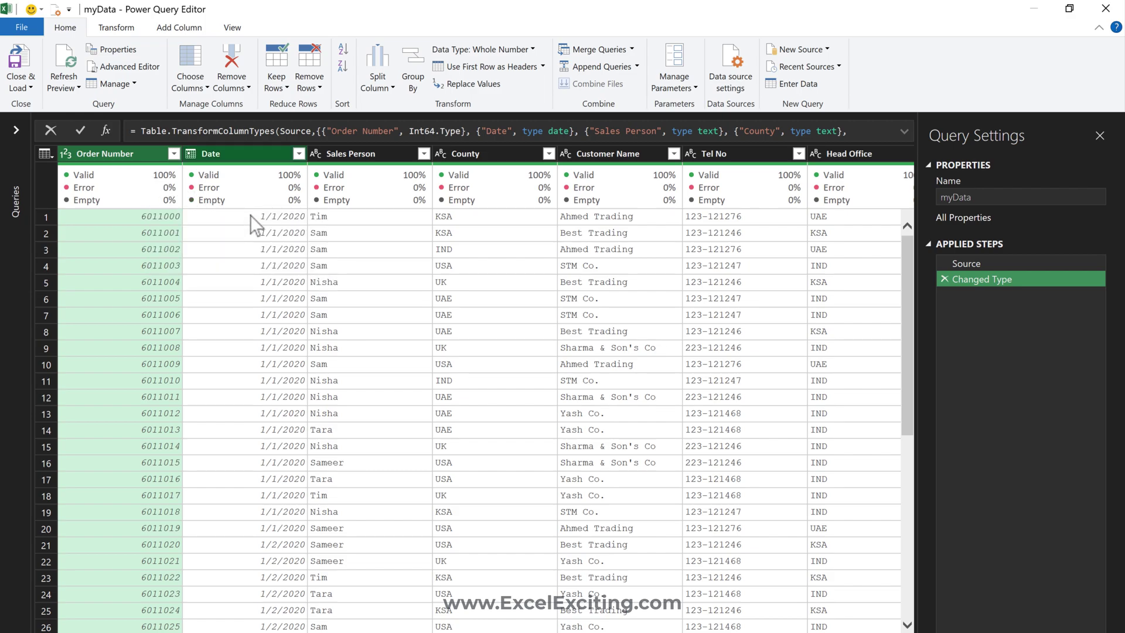
{"action": "left_click", "coordinate": [372, 157]}
{"action": "left_click", "coordinate": [456, 157]}
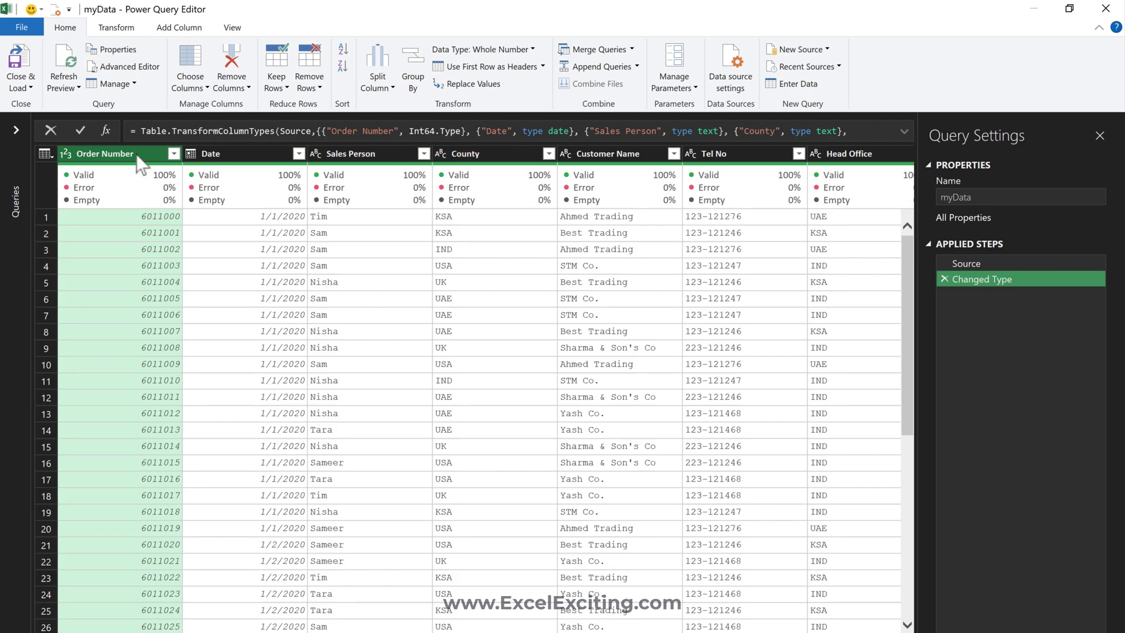
- Combine Order Number through County into an 'Order Details' data type and preview the first record
{"action": "left_click", "coordinate": [493, 160], "text": "shift"}
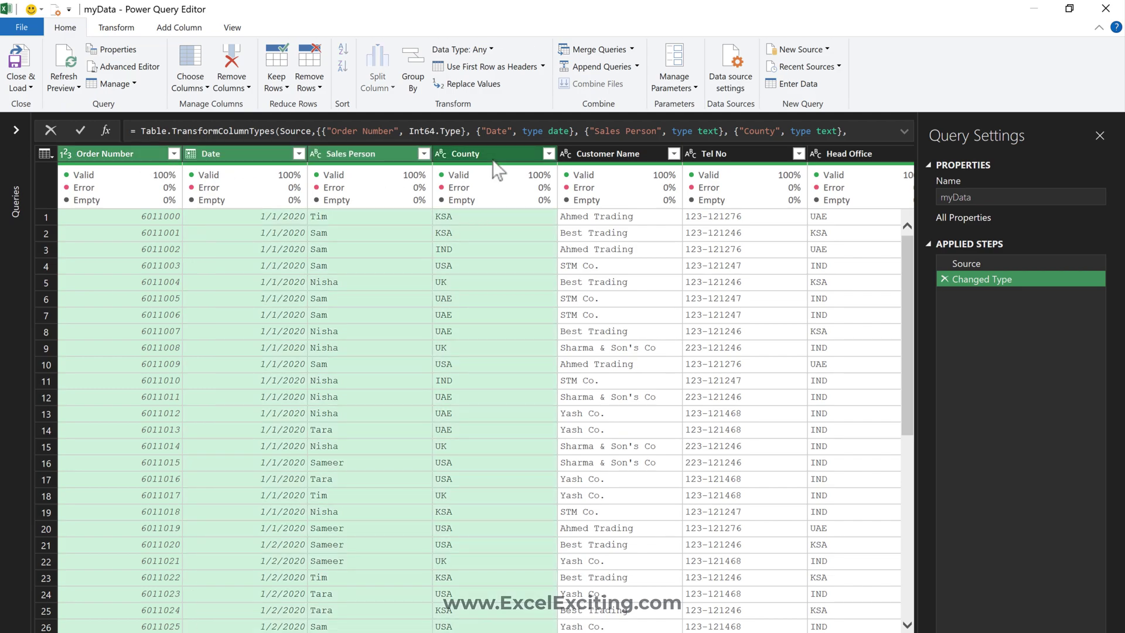
{"action": "left_click", "coordinate": [116, 28]}
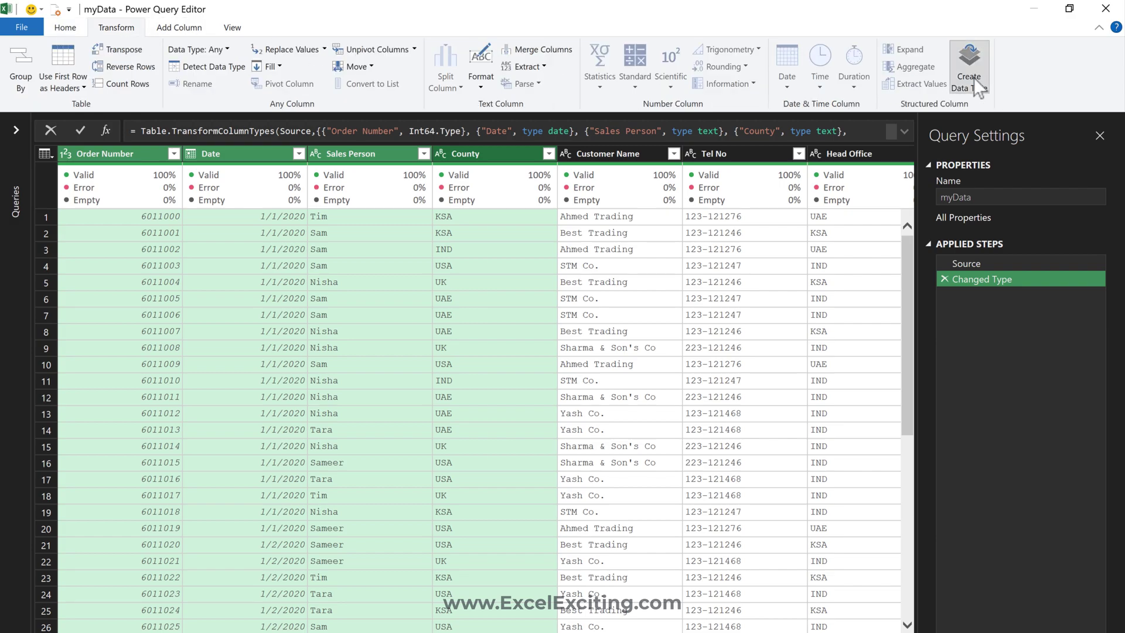
{"action": "left_click", "coordinate": [969, 59]}
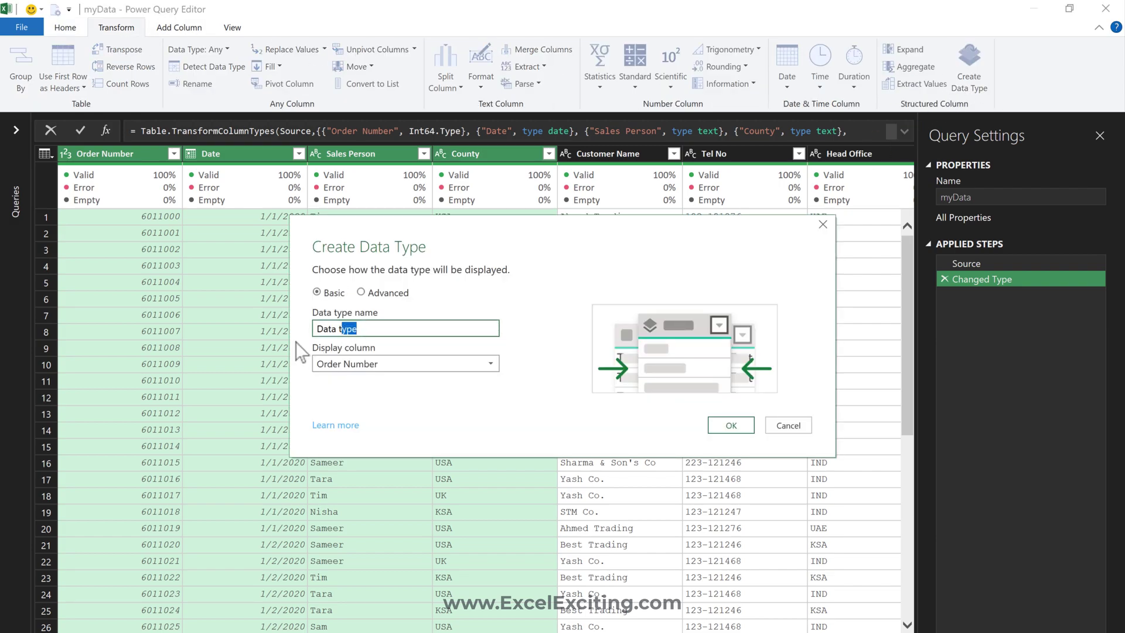
{"action": "type", "text": "Orde"}
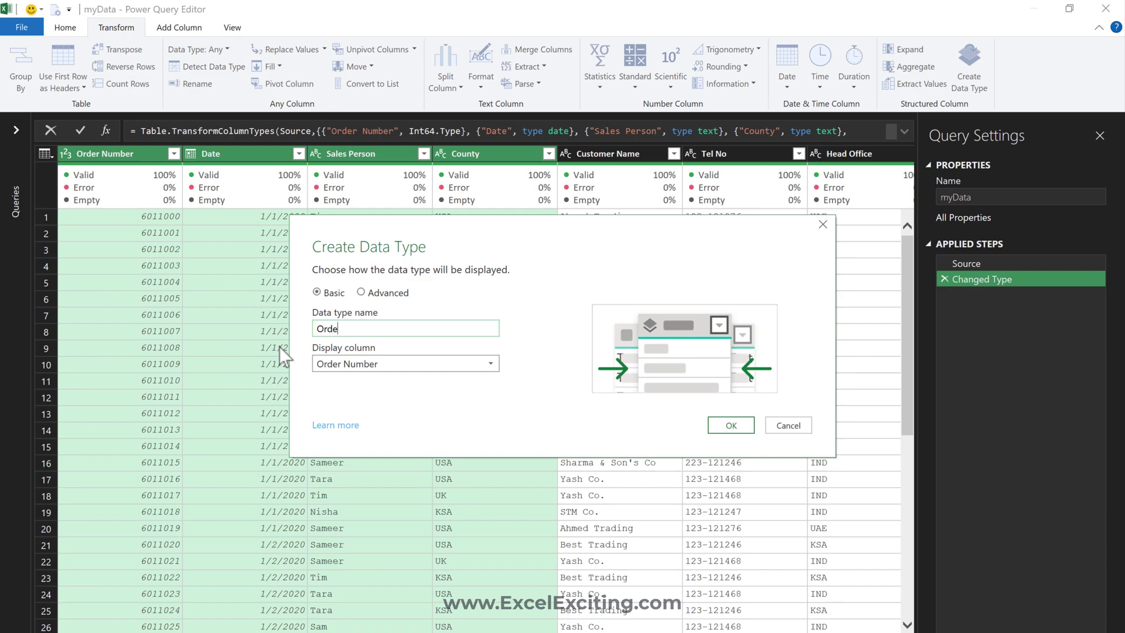
{"action": "type", "text": "r Details"}
{"action": "key", "text": "Return"}
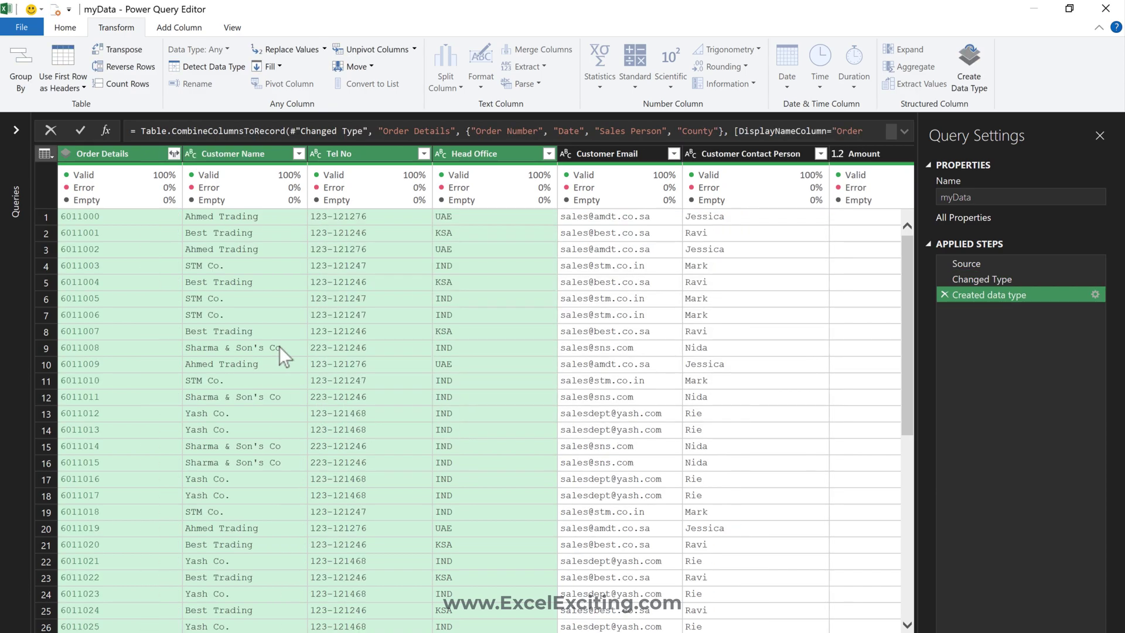
{"action": "left_click", "coordinate": [131, 216]}
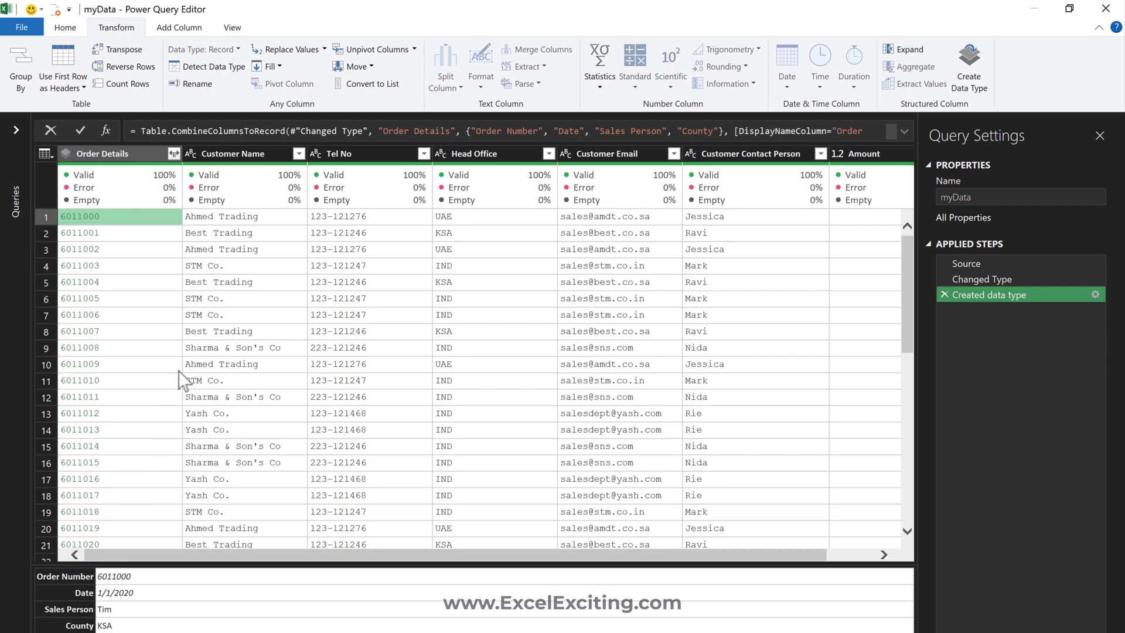
- Combine Customer Name through Customer Contact Person into a 'Customer Details' data type
{"action": "left_click", "coordinate": [246, 154]}
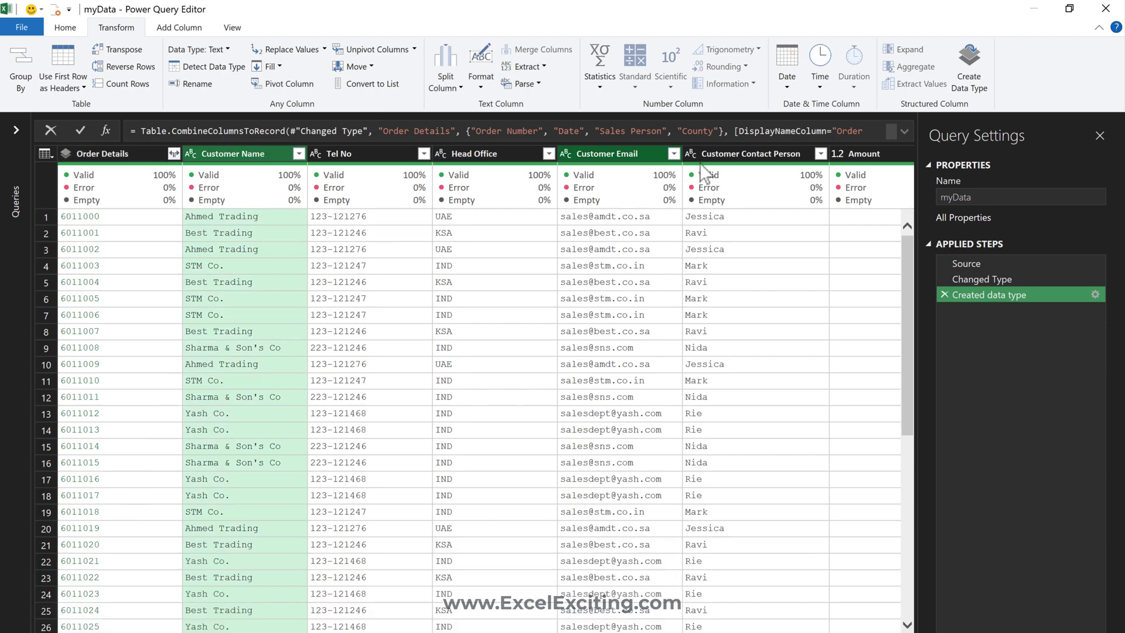
{"action": "left_click", "coordinate": [744, 161], "text": "shift"}
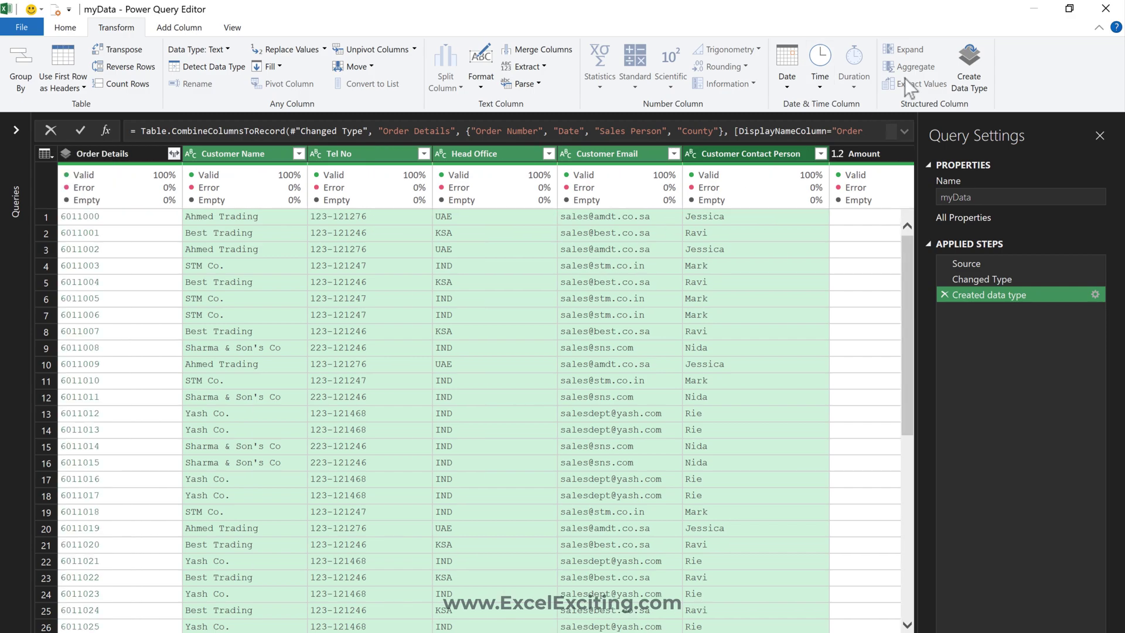
{"action": "left_click", "coordinate": [961, 56]}
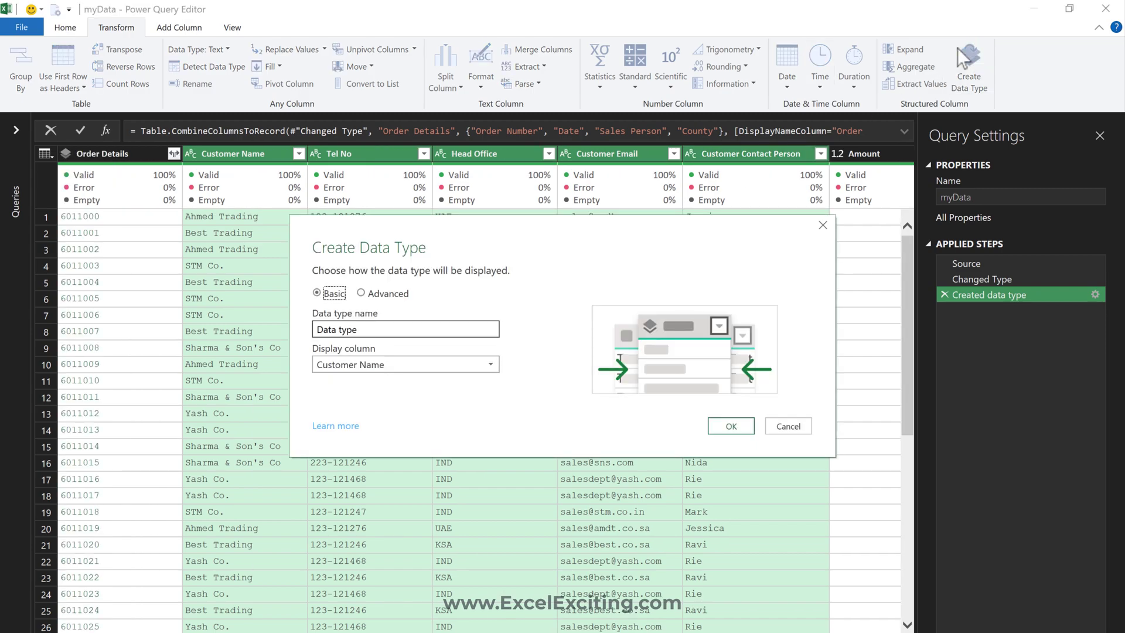
{"action": "key", "text": "Tab"}
{"action": "type", "text": "Cust"}
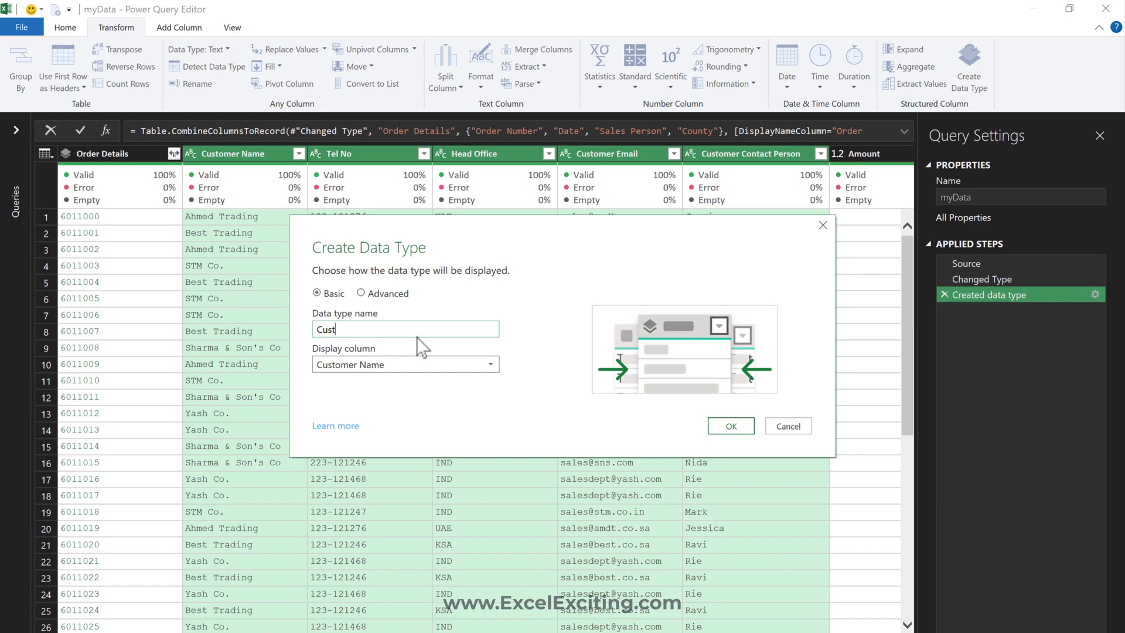
{"action": "type", "text": "omer Details"}
{"action": "key", "text": "Return"}
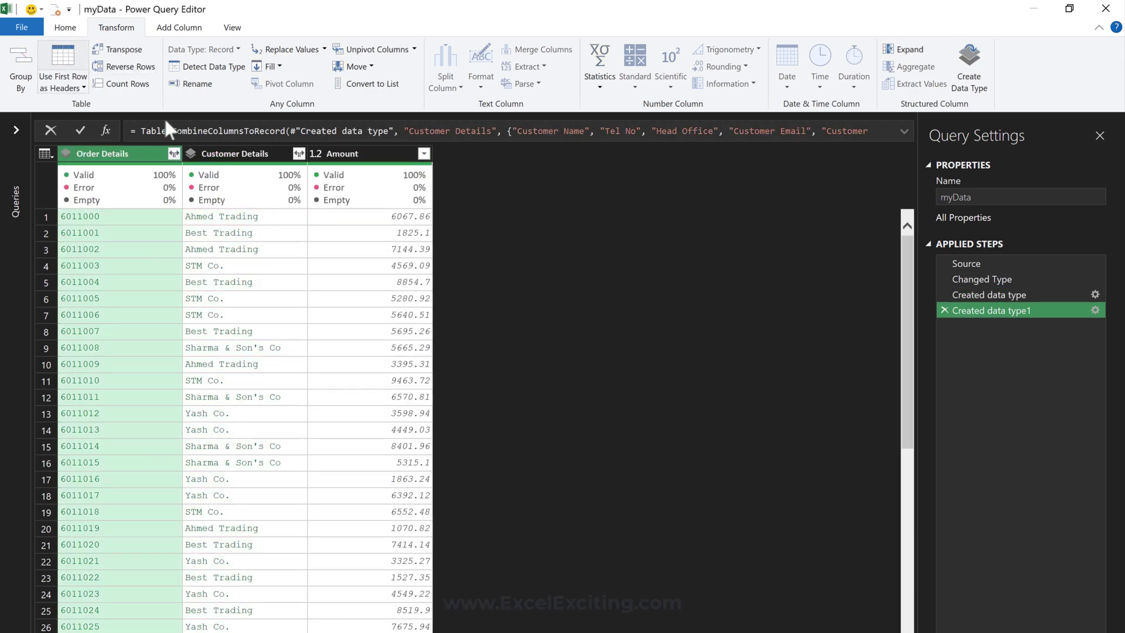
- Use Close & Load To to load the query as a table on a new worksheet
{"action": "left_click", "coordinate": [65, 28]}
{"action": "left_click", "coordinate": [20, 82]}
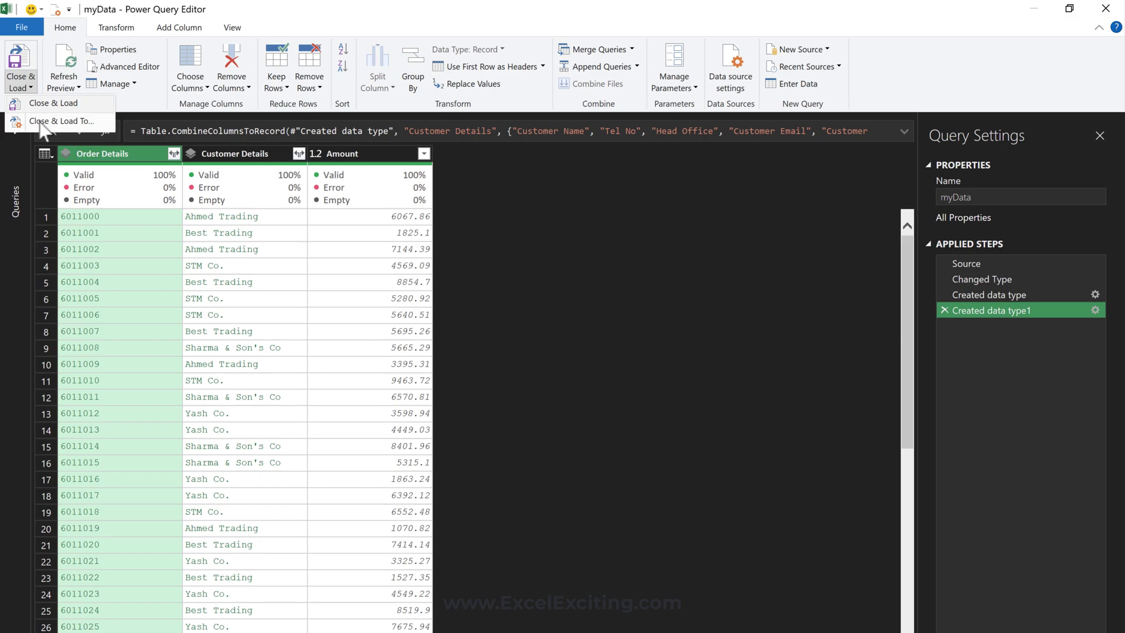
{"action": "left_click", "coordinate": [32, 104]}
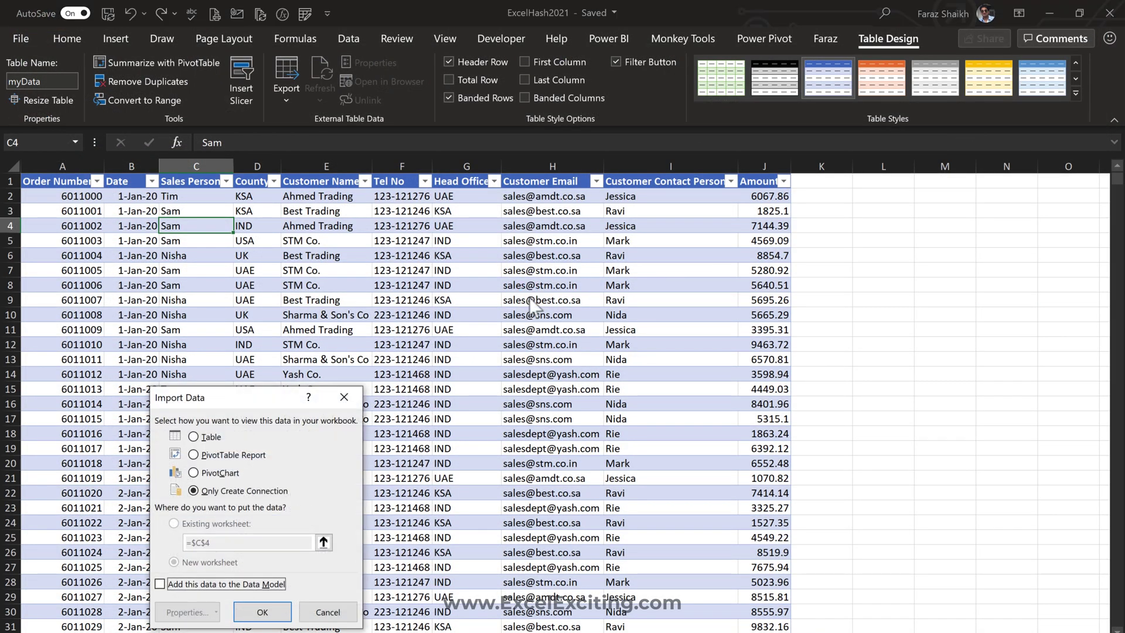
{"action": "left_click", "coordinate": [193, 437]}
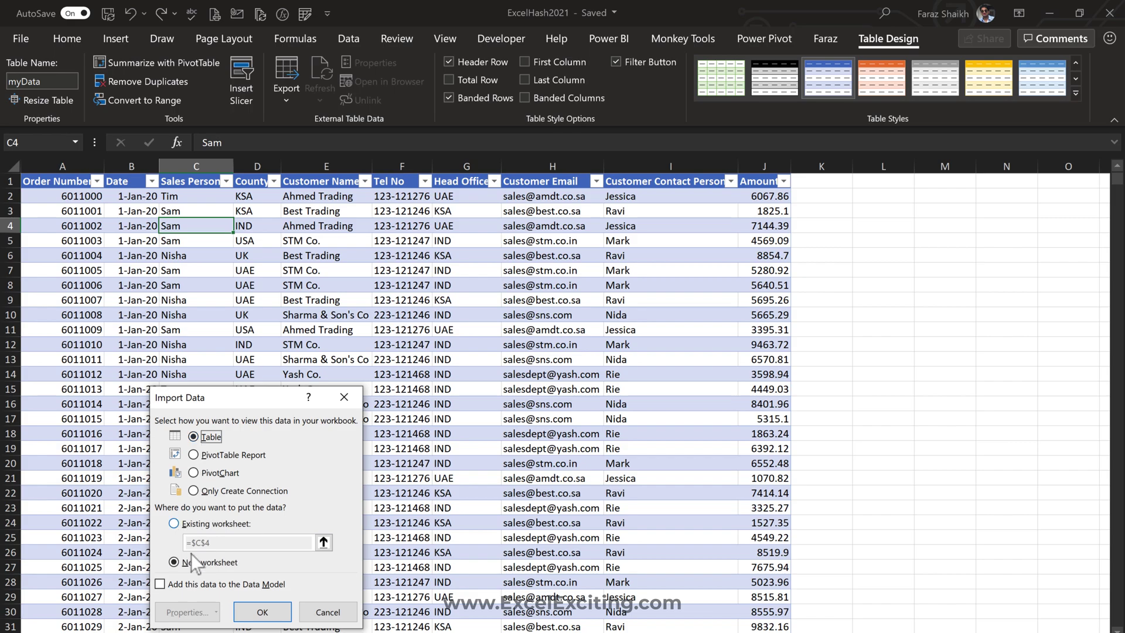
{"action": "left_click", "coordinate": [263, 612]}
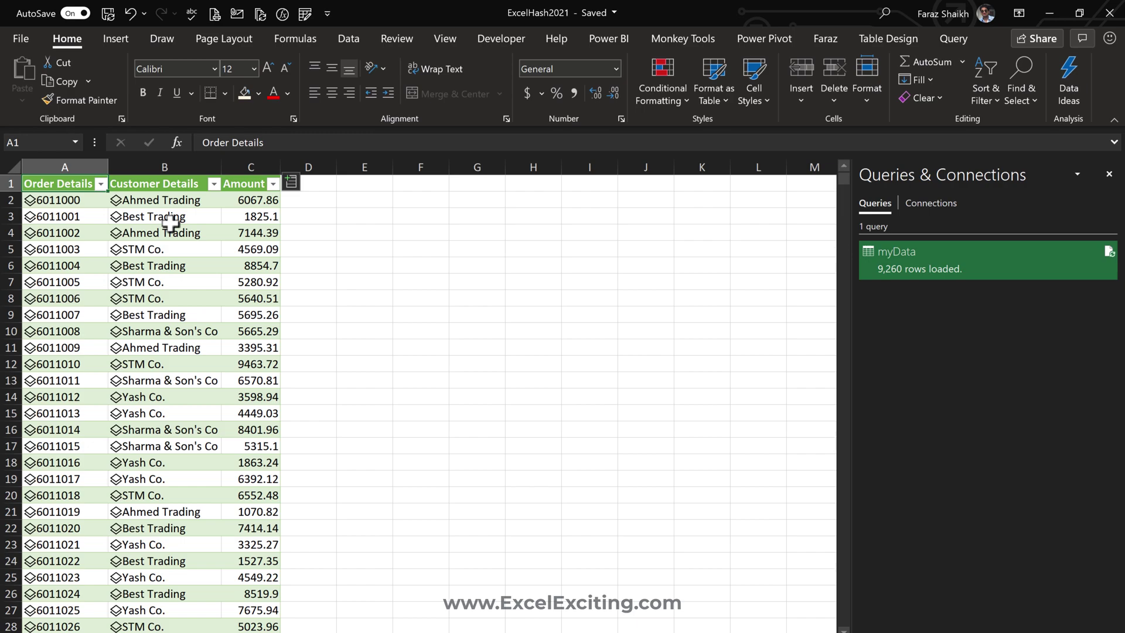
{"action": "left_click", "coordinate": [116, 200]}
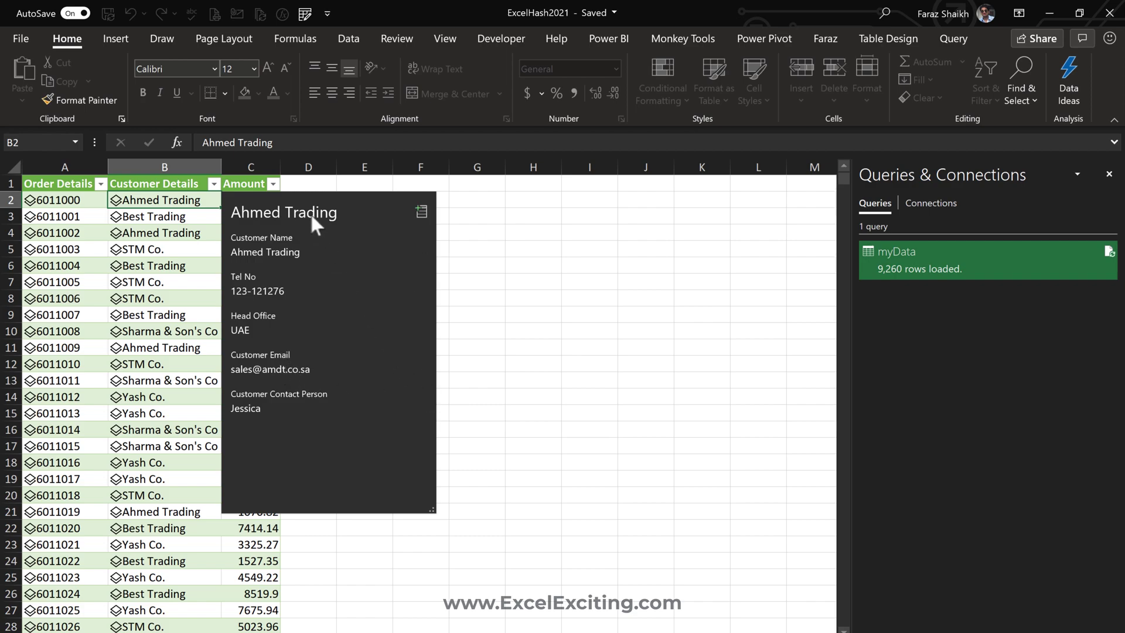
{"action": "left_click", "coordinate": [70, 202]}
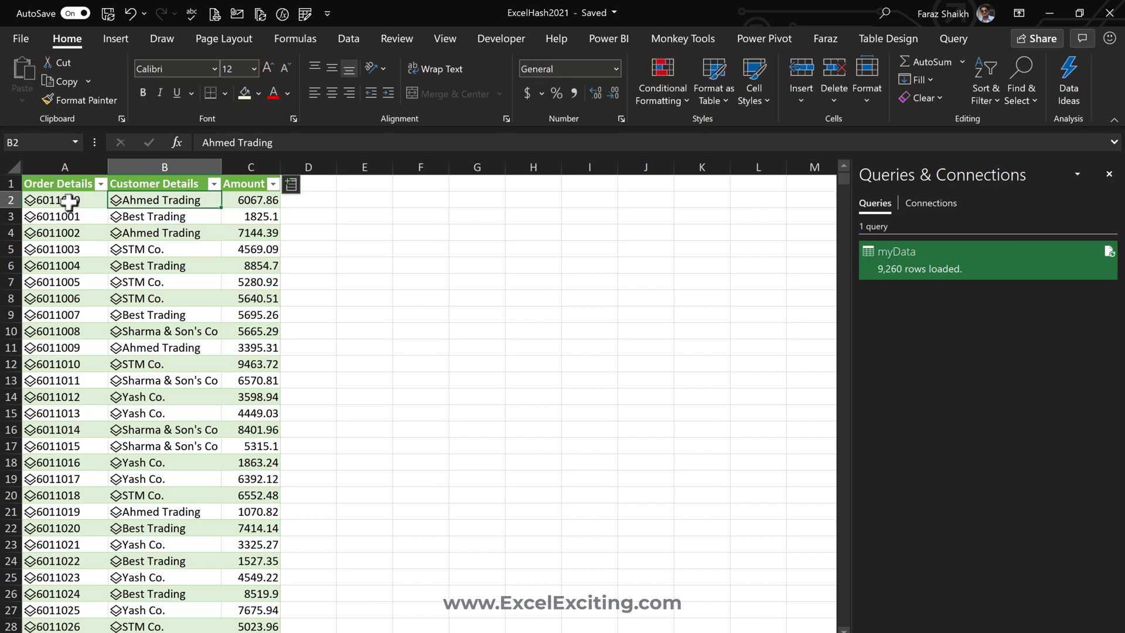
{"action": "left_click", "coordinate": [68, 201]}
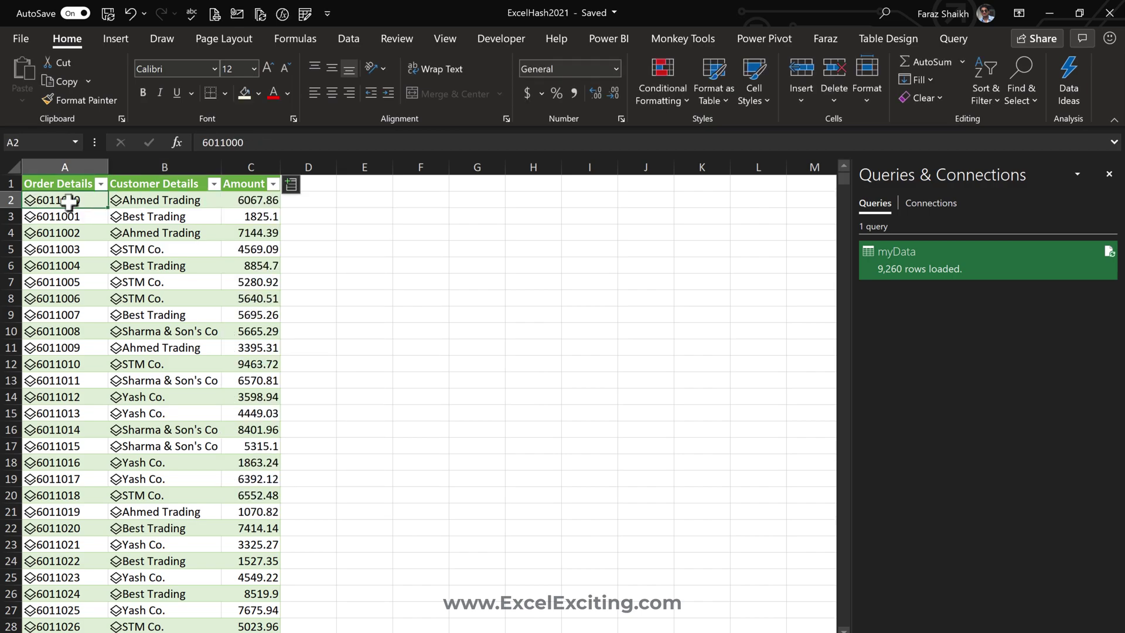
{"action": "left_click", "coordinate": [30, 200]}
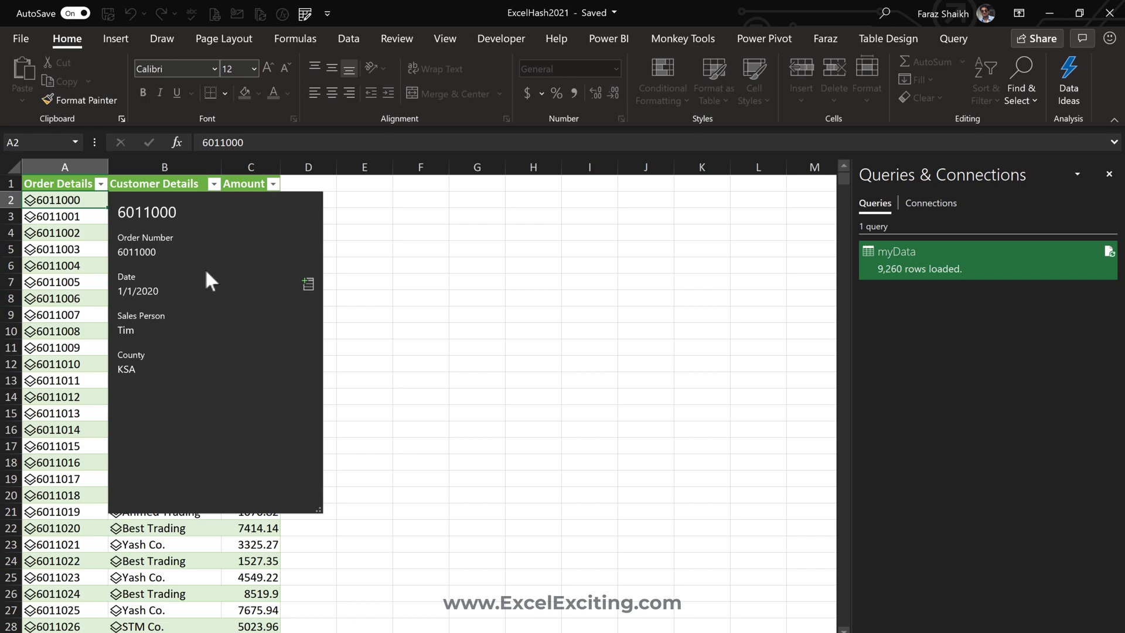
{"action": "left_click", "coordinate": [364, 249]}
- Try a formula referencing Order Details beside the table, then inspect order 6011000's details card
{"action": "left_click", "coordinate": [319, 214]}
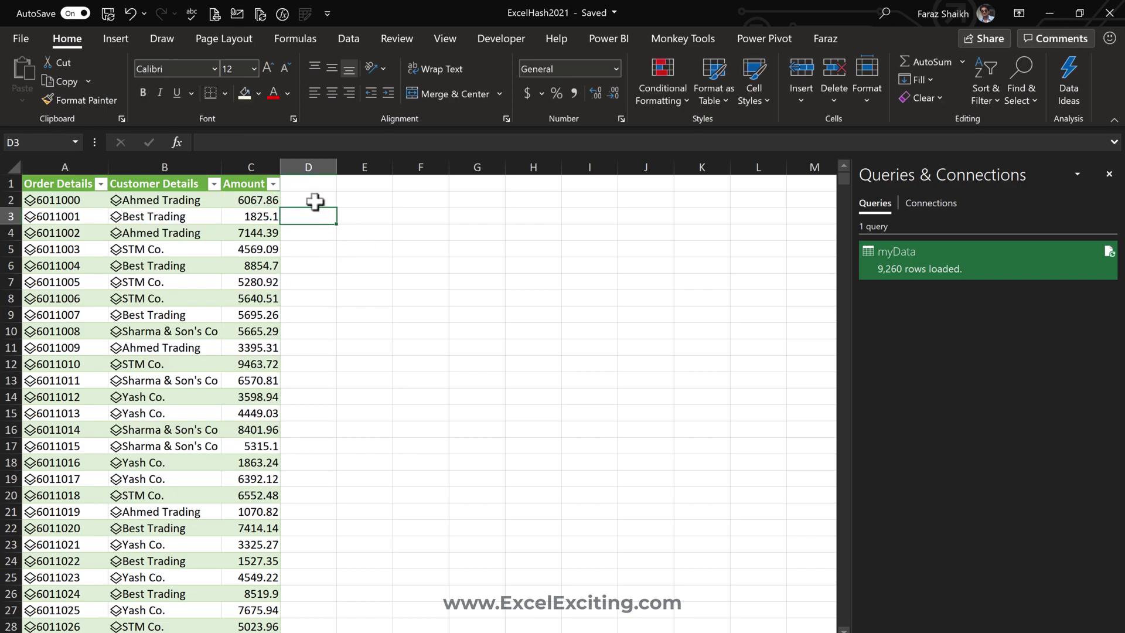
{"action": "left_click", "coordinate": [315, 201]}
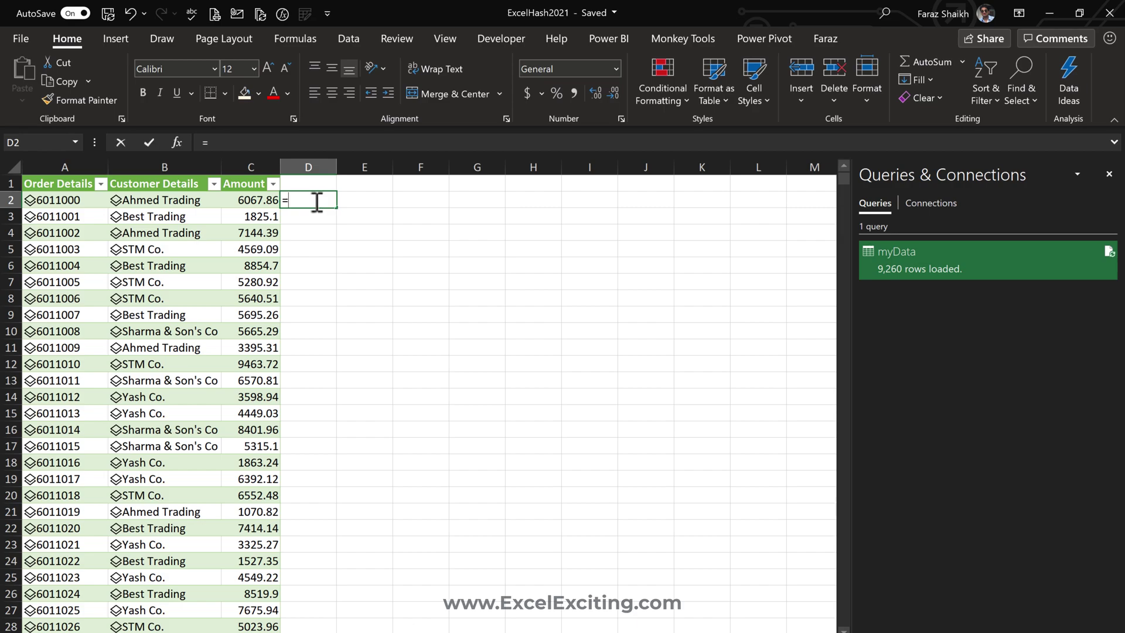
{"action": "type", "text": "="}
{"action": "left_click", "coordinate": [69, 202]}
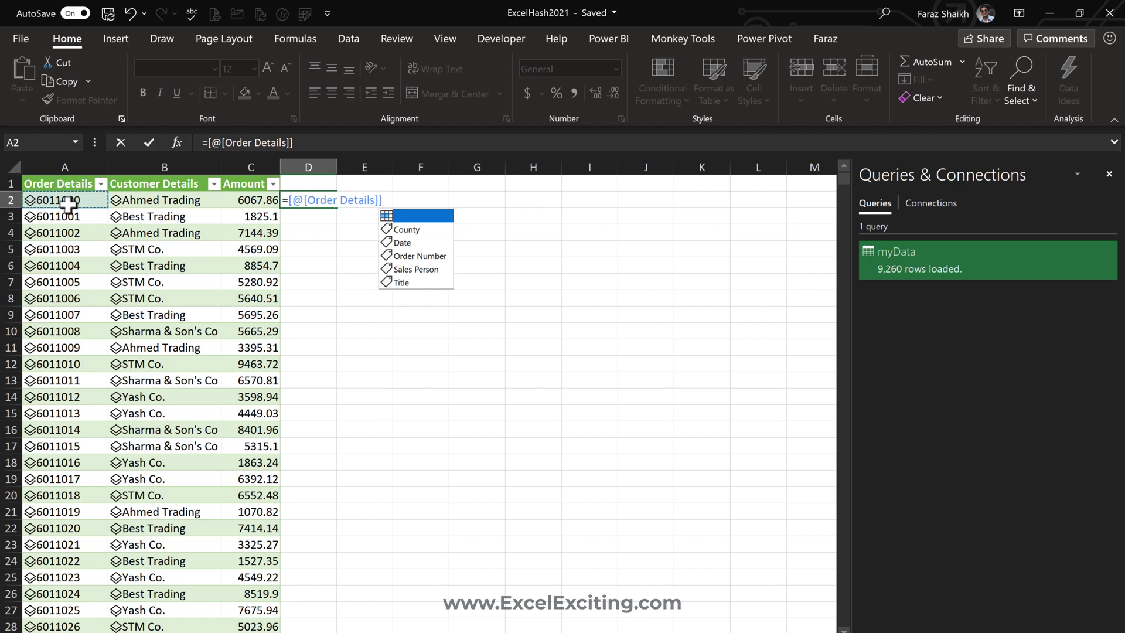
{"action": "key", "text": "Escape"}
{"action": "key", "text": "Escape"}
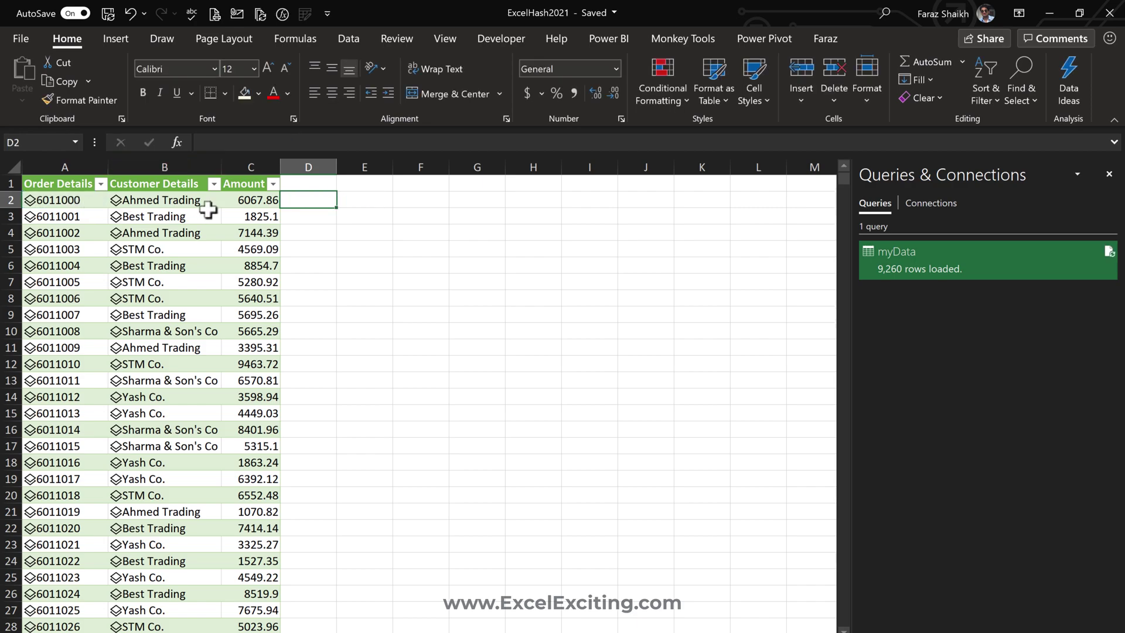
{"action": "left_click", "coordinate": [30, 200]}
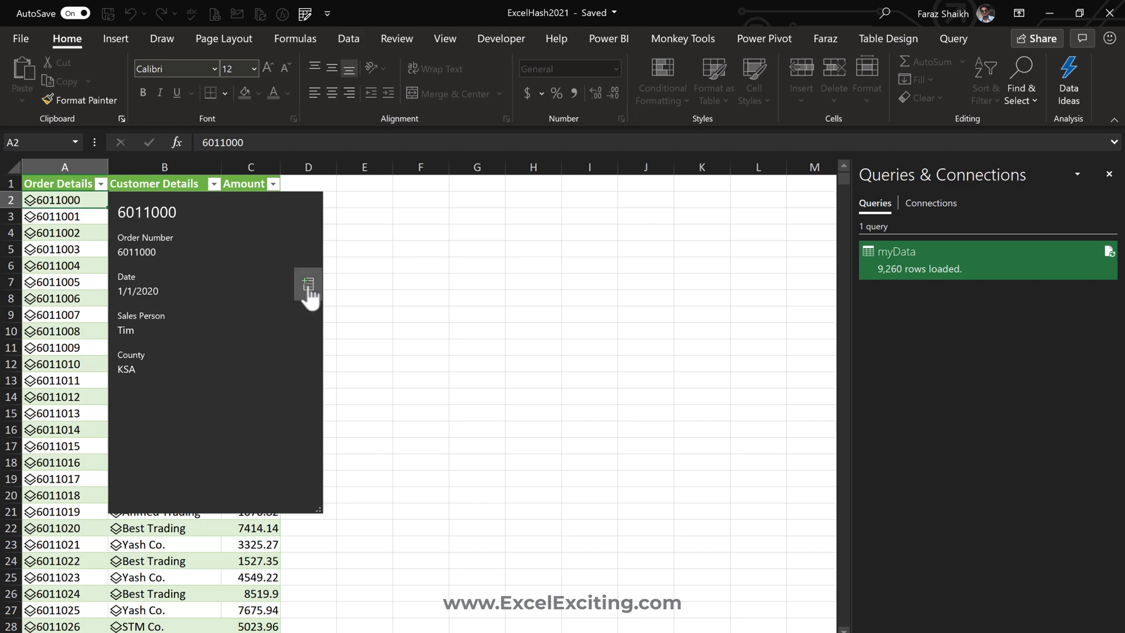
{"action": "key", "text": "Escape"}
- Enter a Date header in D1 so the table extracts each order's date from Order Details
{"action": "left_click", "coordinate": [322, 183]}
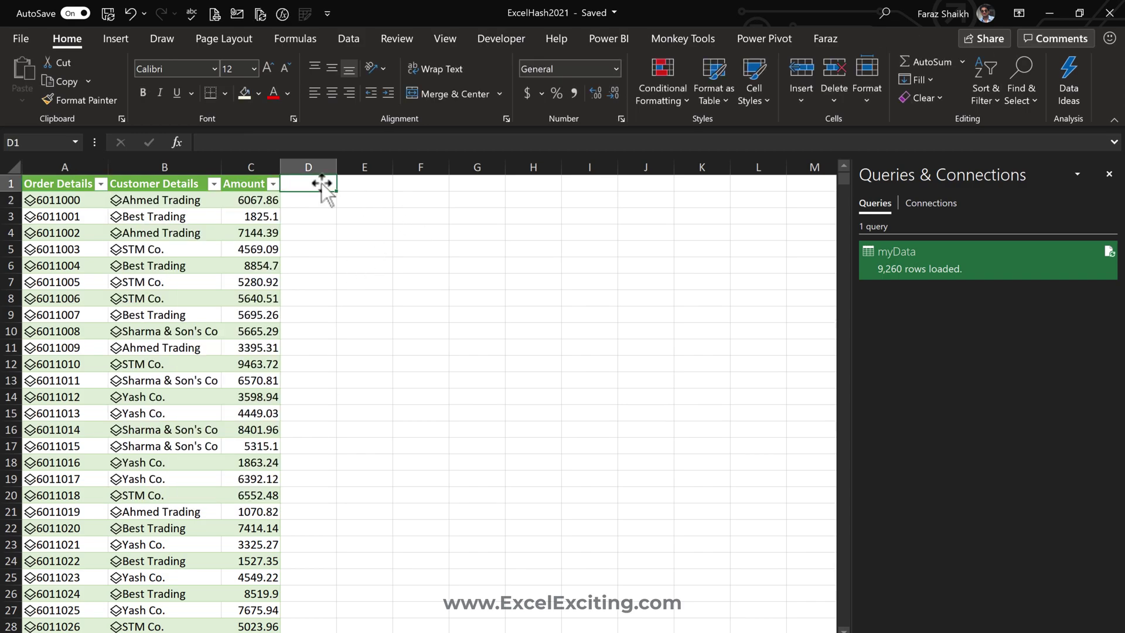
{"action": "type", "text": "D"}
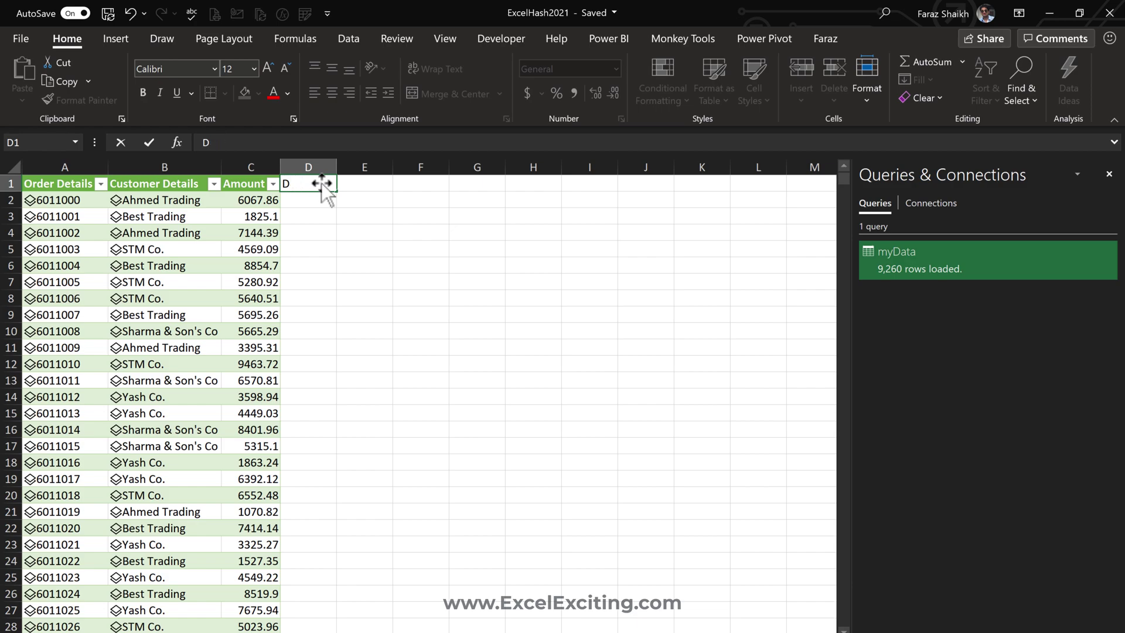
{"action": "type", "text": "eaate"}
{"action": "key", "text": "Return"}
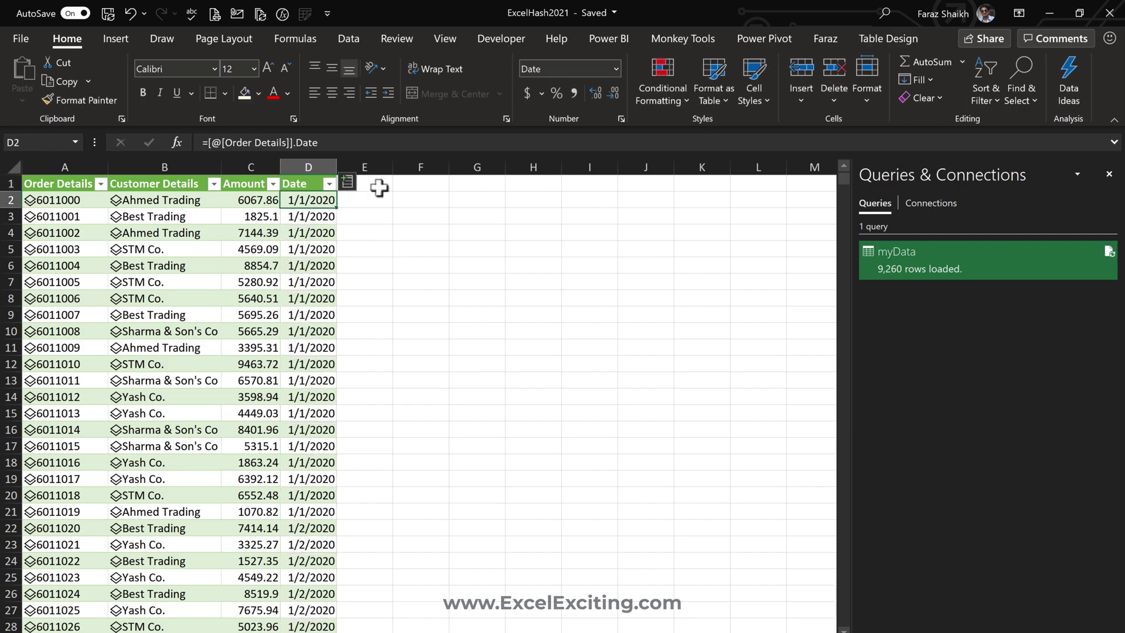
{"action": "left_click", "coordinate": [379, 187]}
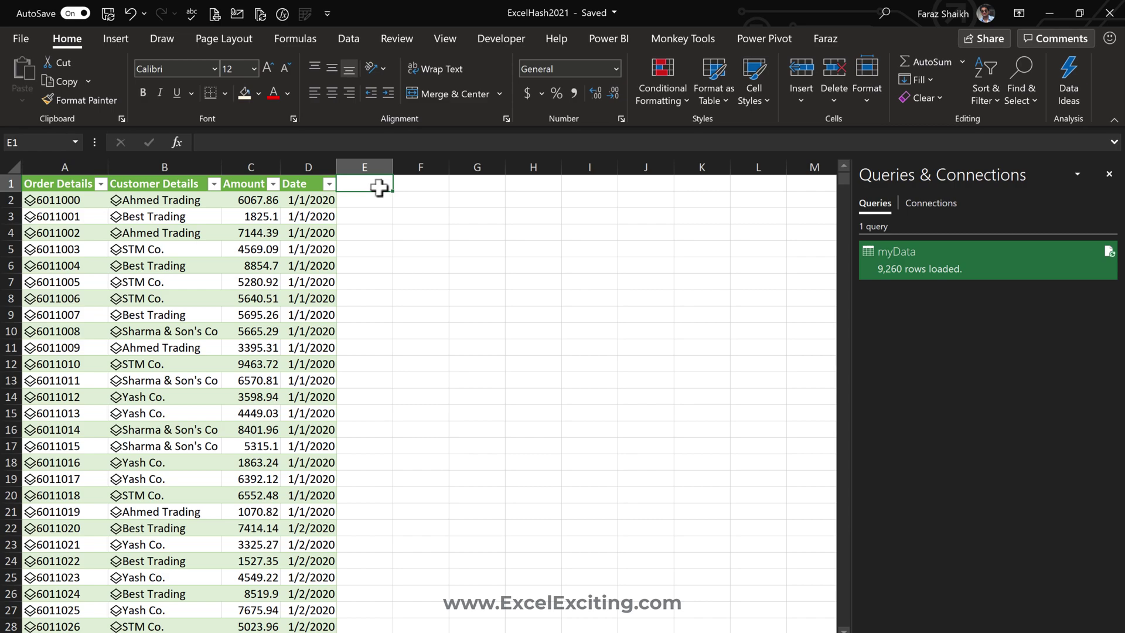
{"action": "type", "text": "Mon"}
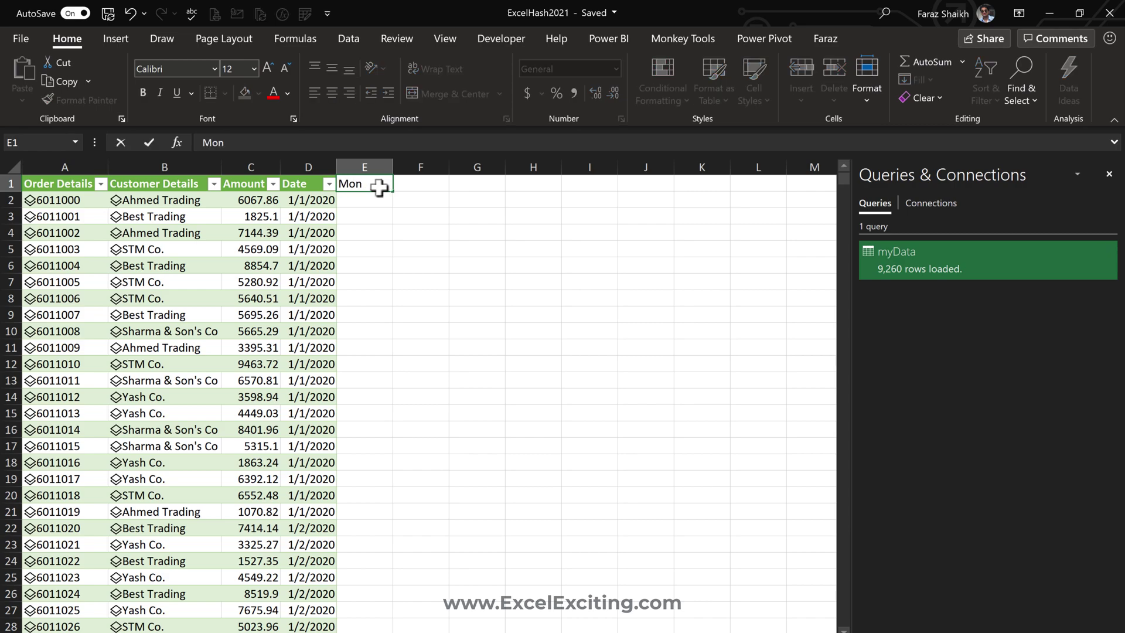
{"action": "type", "text": "th"}
{"action": "key", "text": "Return"}
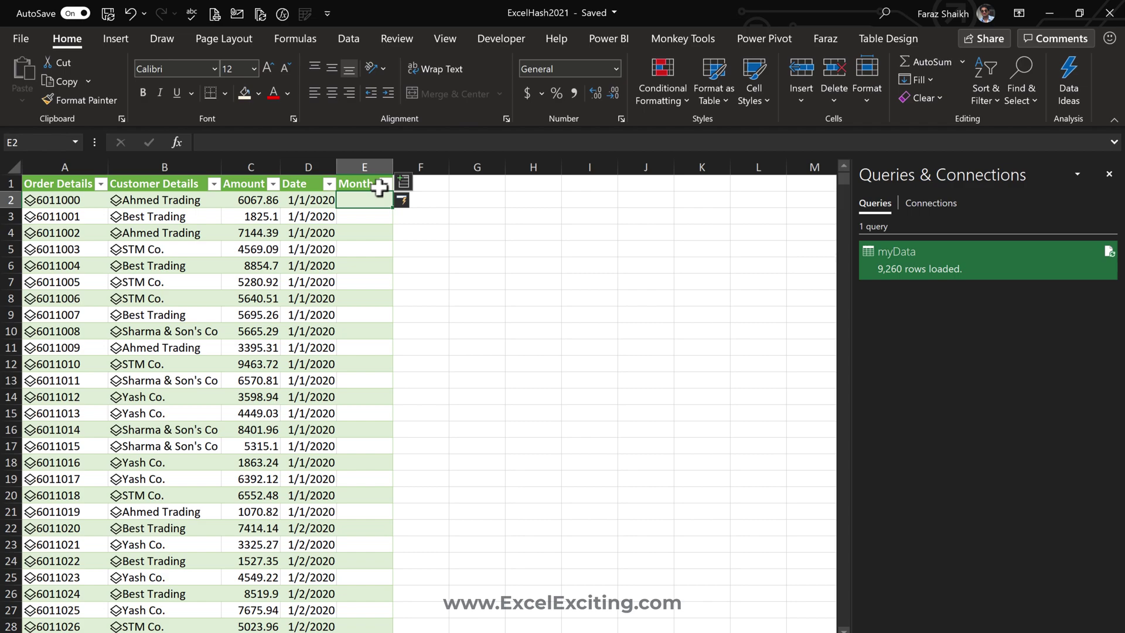
{"action": "type", "text": "=TEXT("}
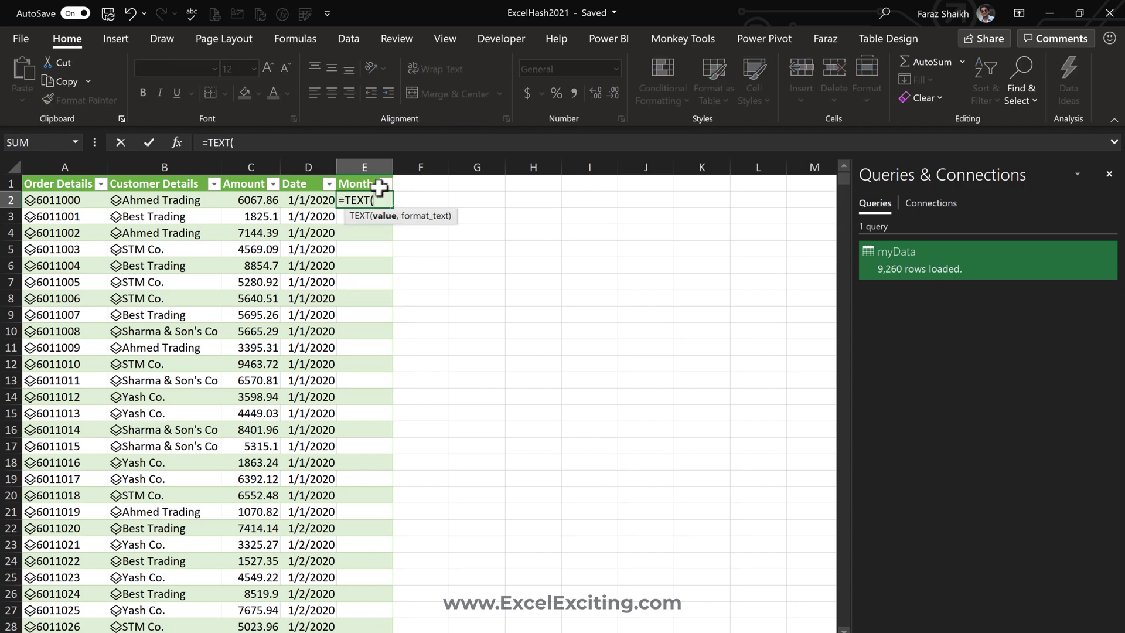
{"action": "left_click", "coordinate": [306, 200]}
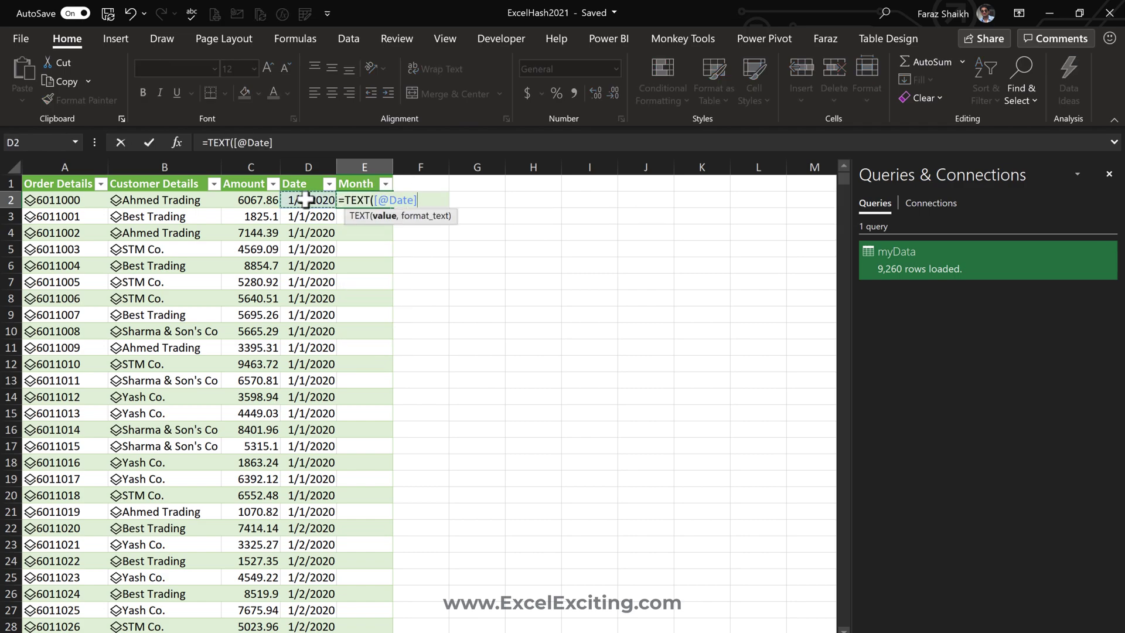
{"action": "type", "text": ","}
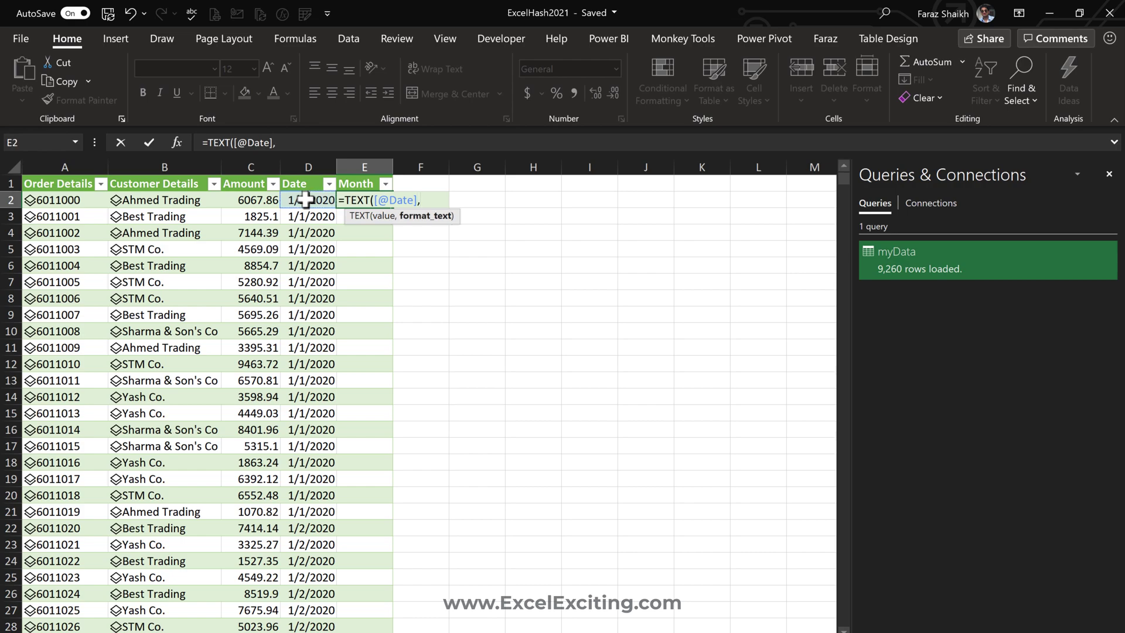
{"action": "type", "text": "\"mm mmm"}
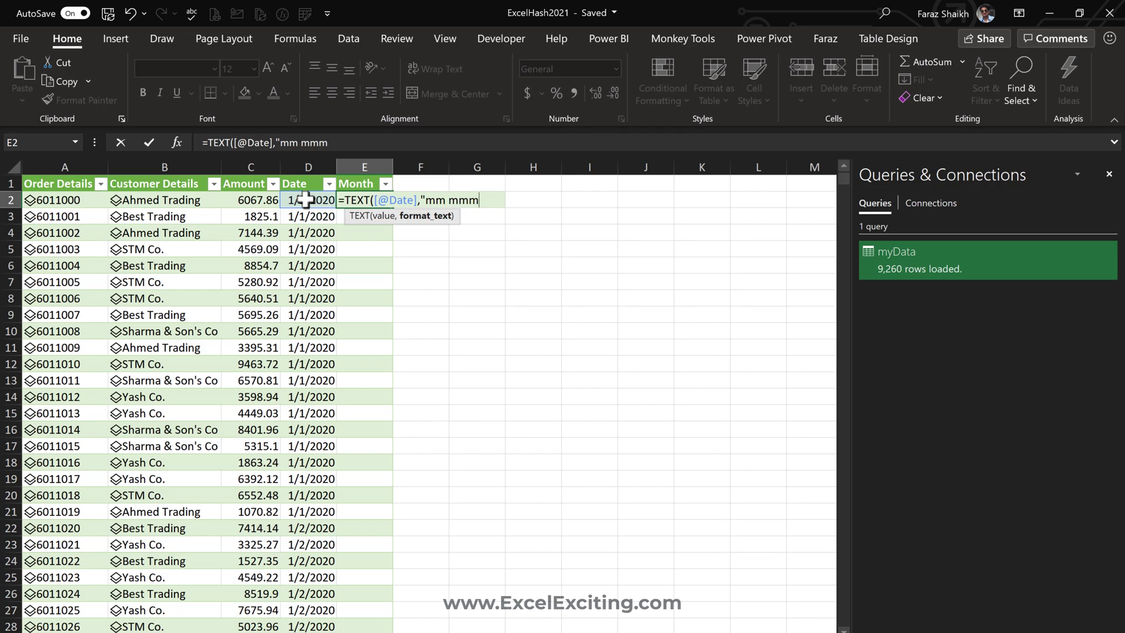
{"action": "type", "text": "\")"}
{"action": "key", "text": "Return"}
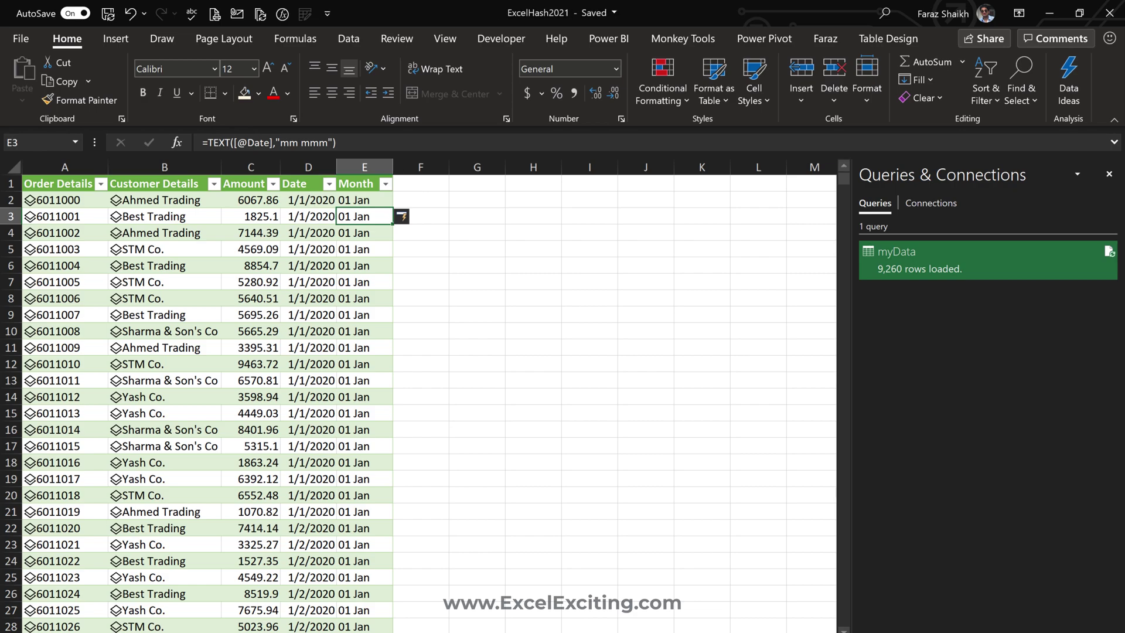
- Switch to the commission sheet, close the Queries & Connections pane and select B3
{"action": "key", "text": "ctrl+Page_Down"}
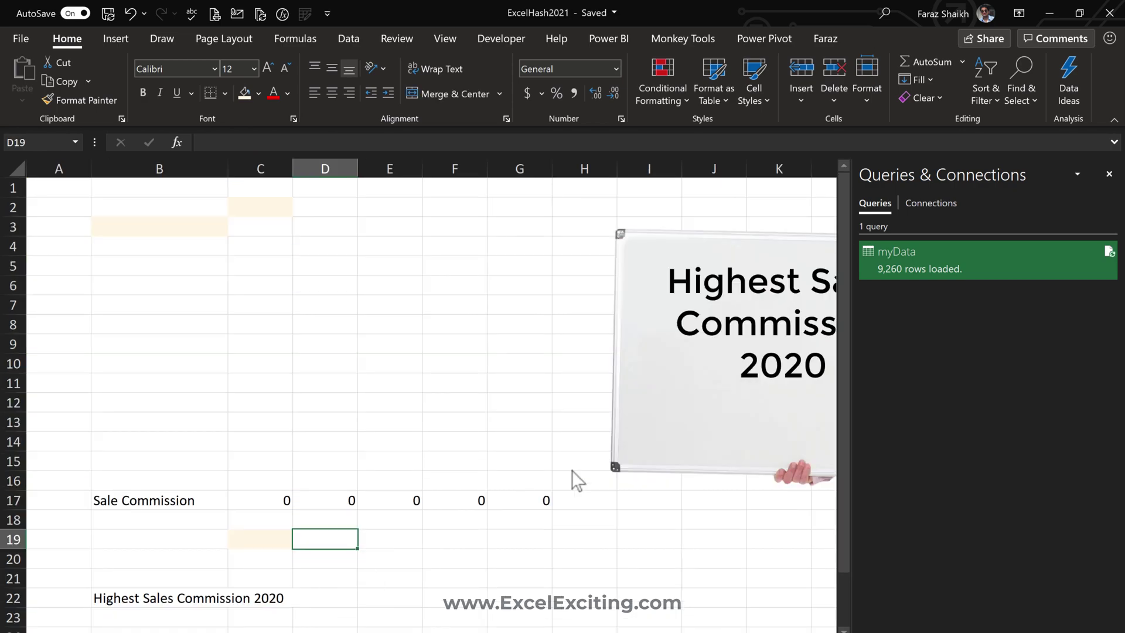
{"action": "left_click", "coordinate": [1109, 174]}
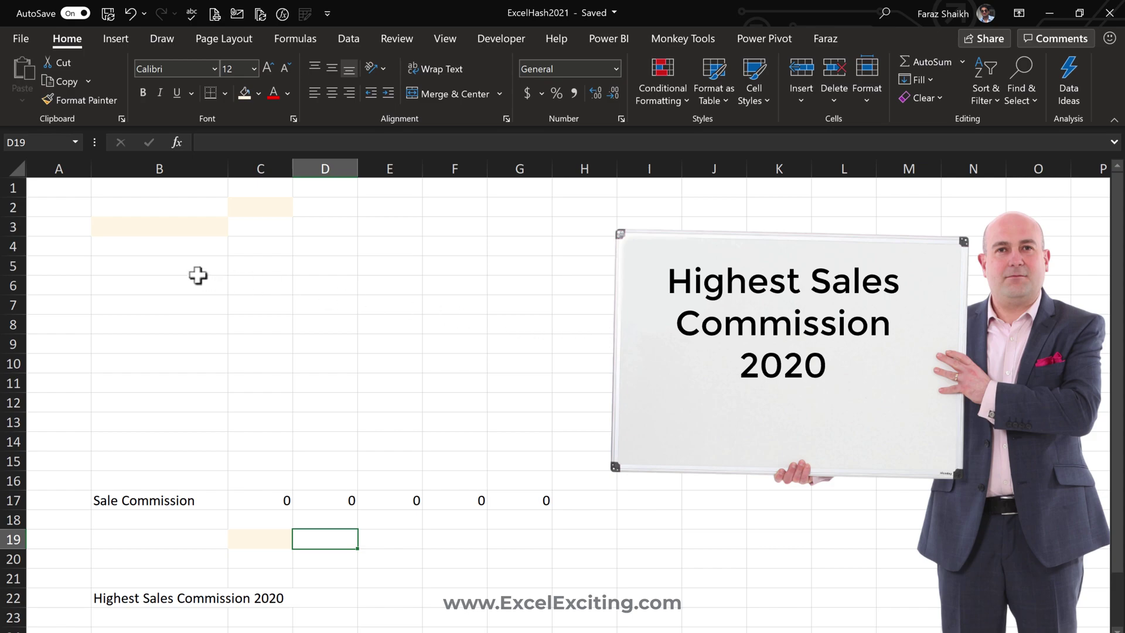
{"action": "left_click", "coordinate": [197, 230]}
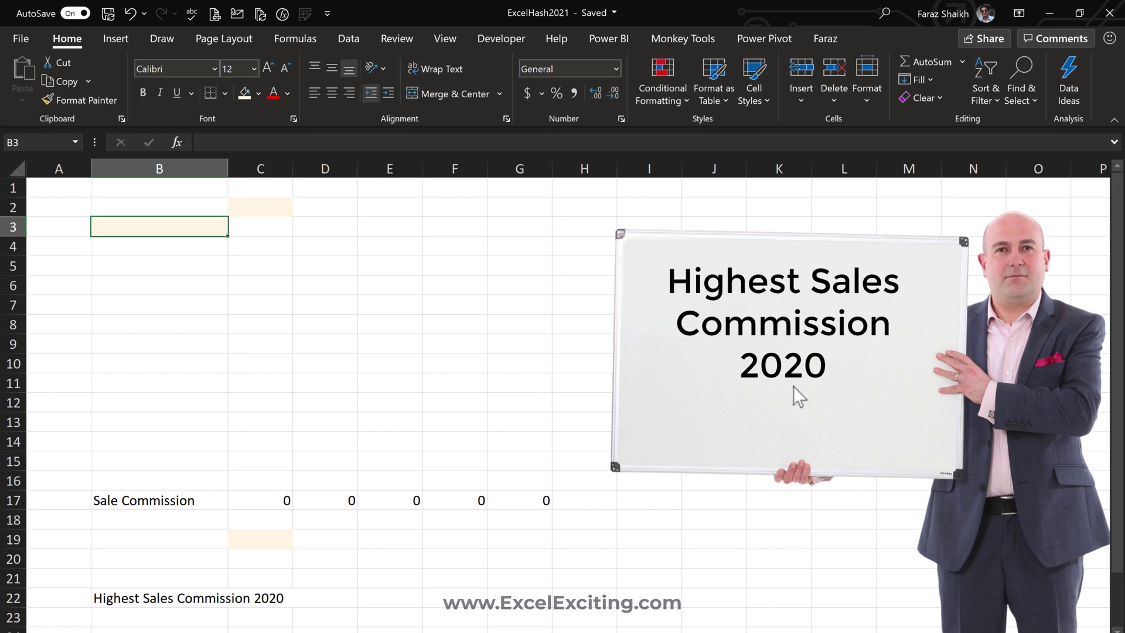
- Add Stock Images to the Quick Access Toolbar and open the gallery from it
{"action": "left_click", "coordinate": [117, 40]}
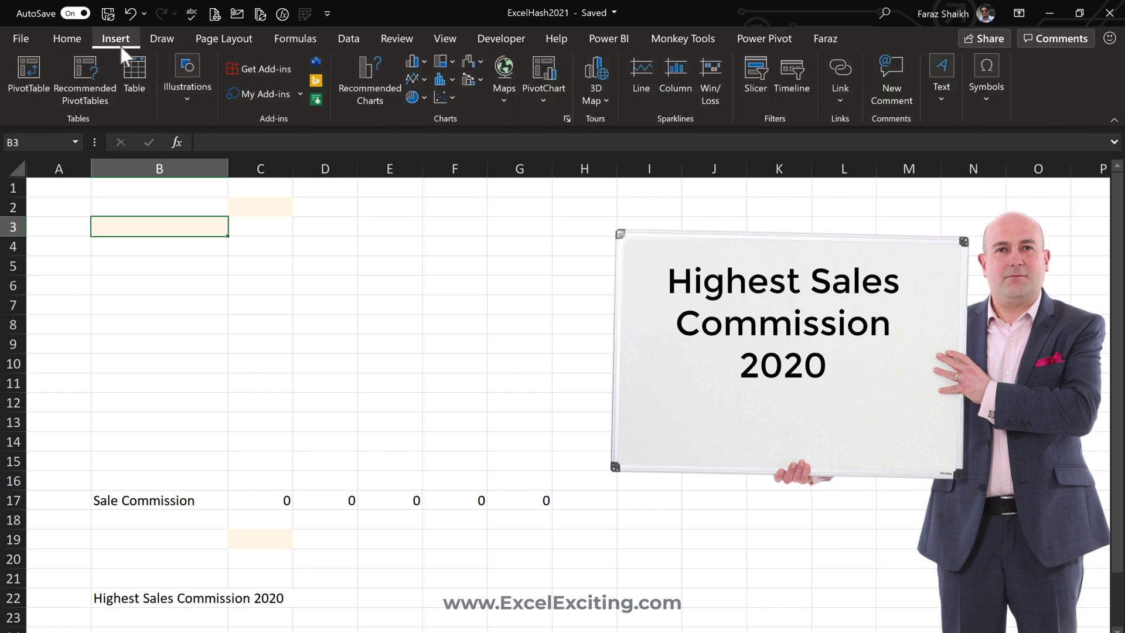
{"action": "left_click", "coordinate": [183, 97]}
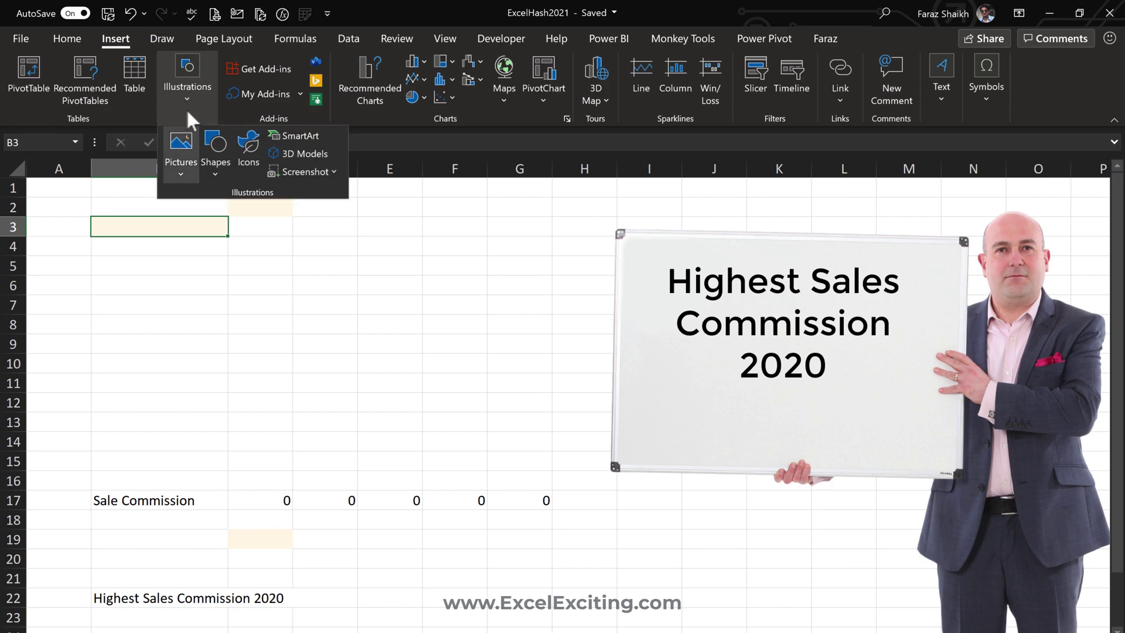
{"action": "left_click", "coordinate": [189, 175]}
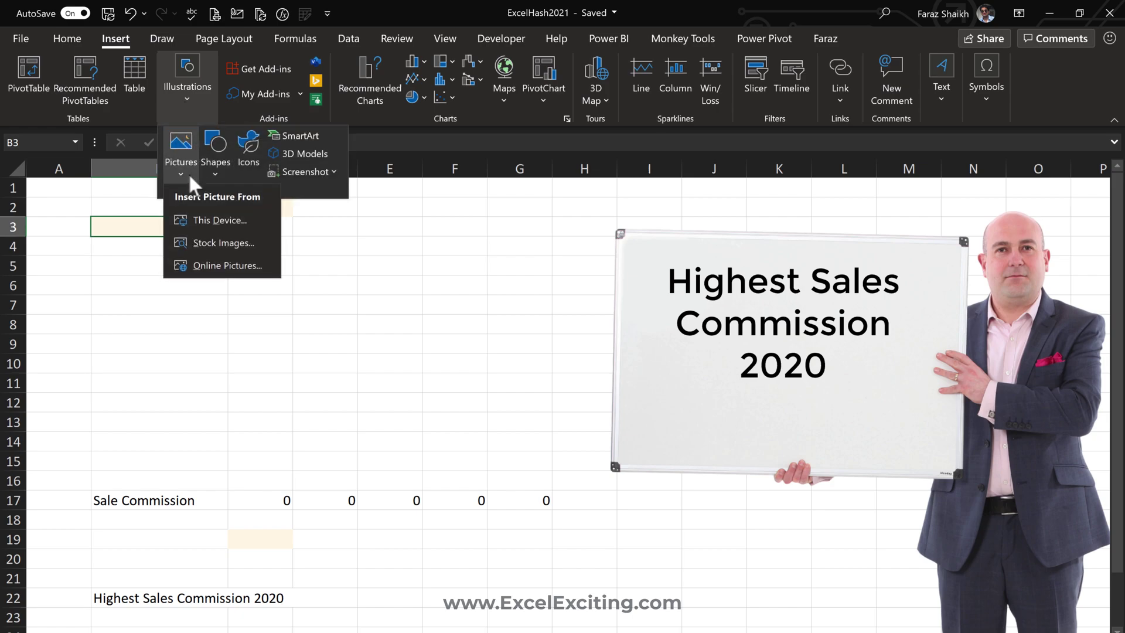
{"action": "right_click", "coordinate": [247, 249]}
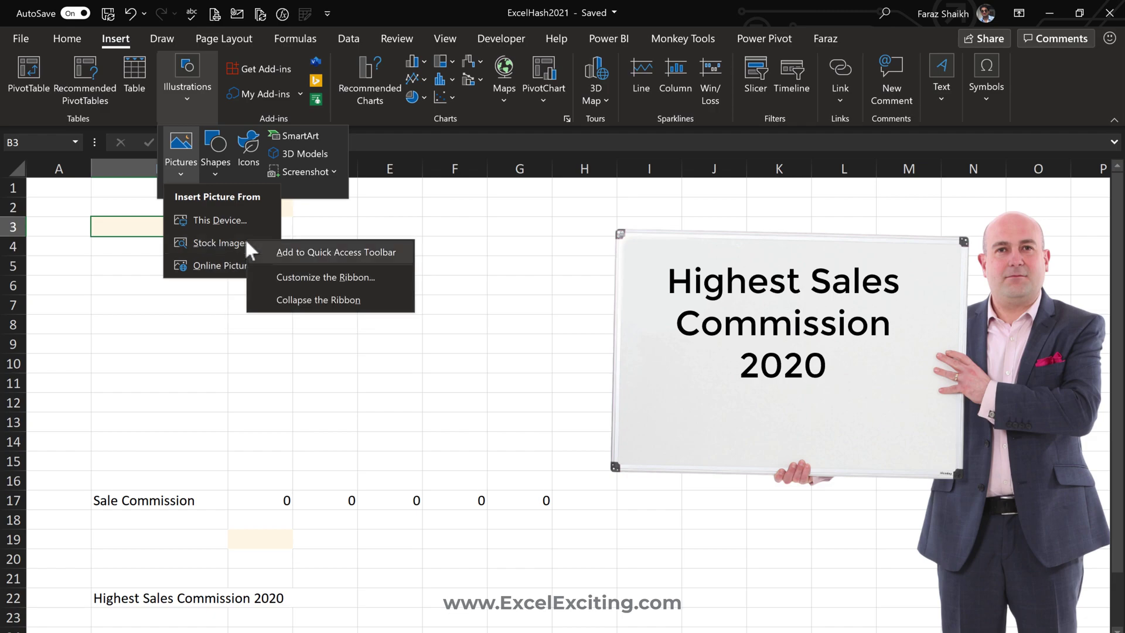
{"action": "left_click", "coordinate": [347, 253]}
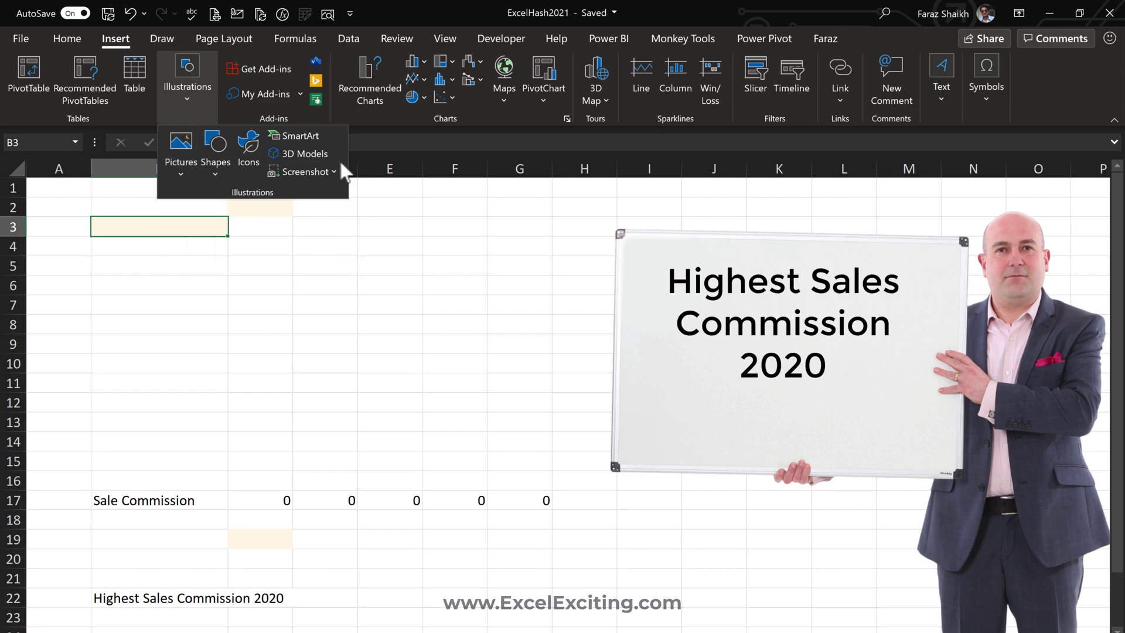
{"action": "left_click", "coordinate": [328, 14]}
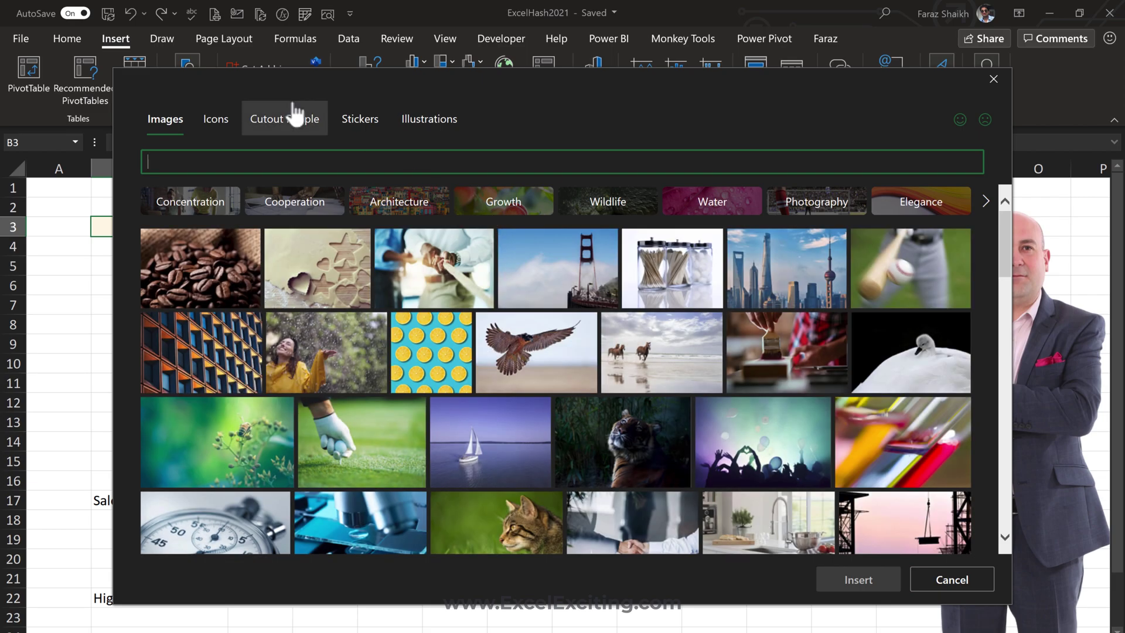
- Browse the Icons, Cutout People and Illustrations collections, then cancel without inserting anything
{"action": "left_click", "coordinate": [224, 117]}
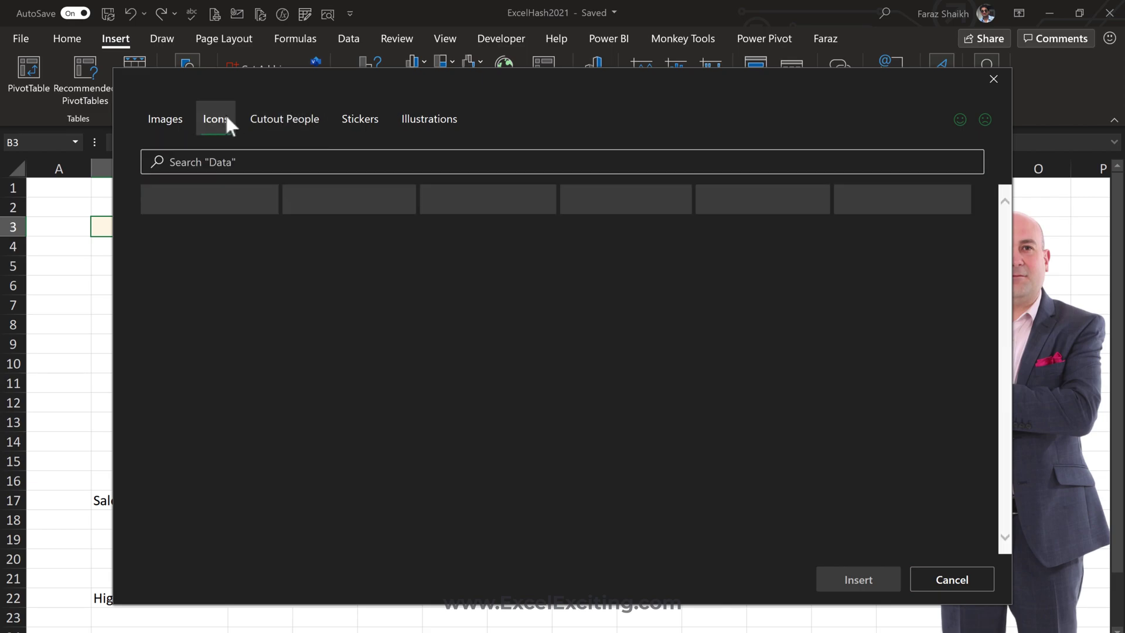
{"action": "left_click", "coordinate": [284, 126]}
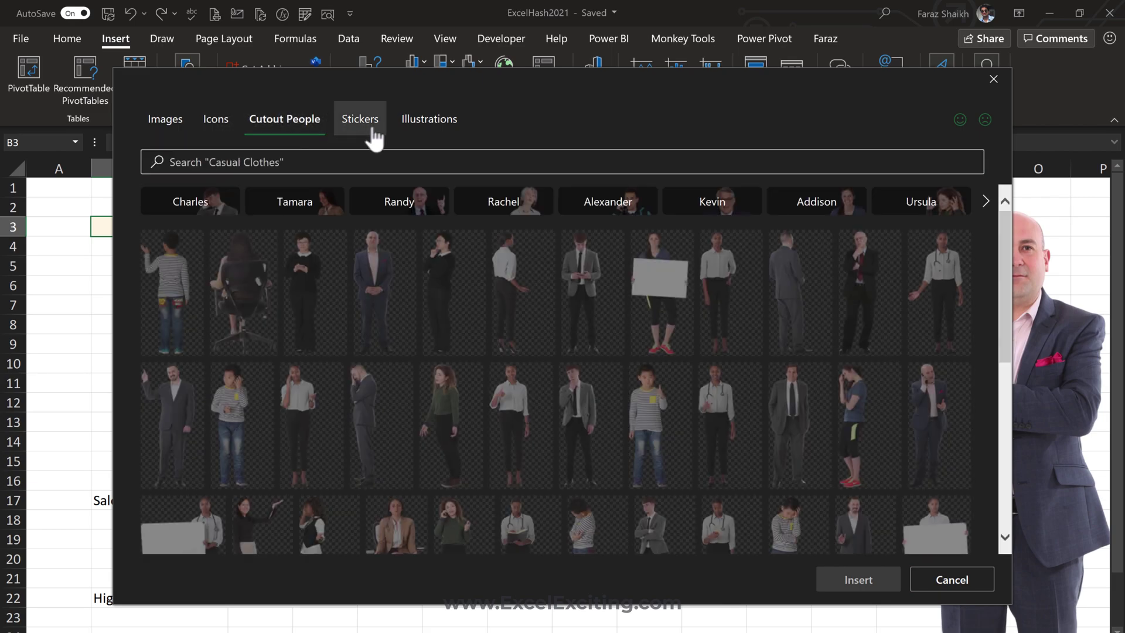
{"action": "left_click", "coordinate": [427, 121]}
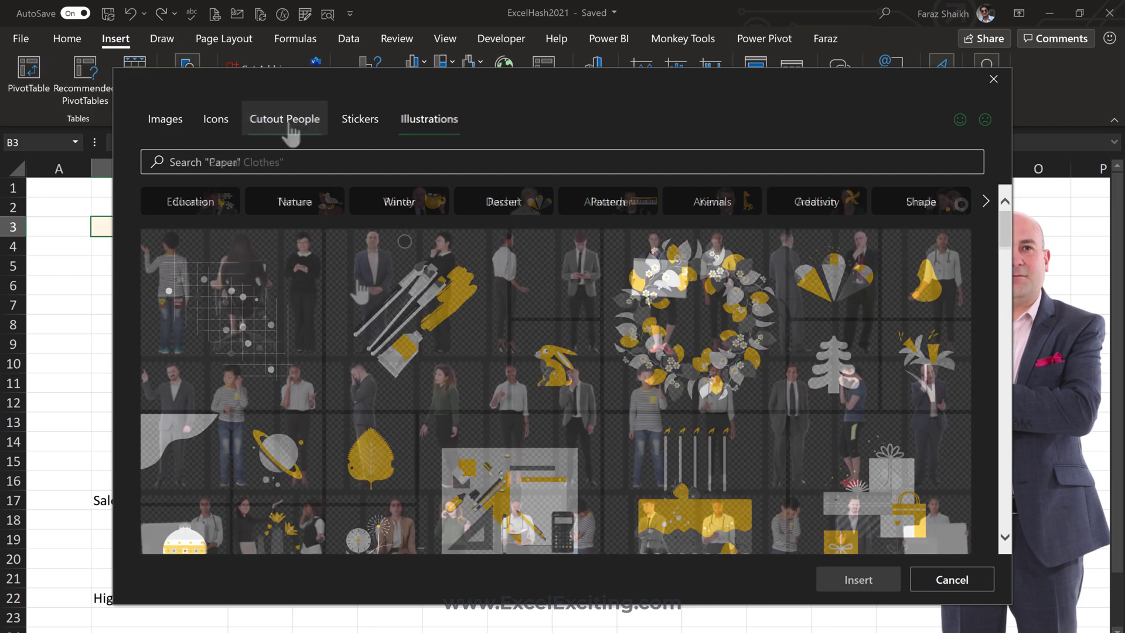
{"action": "left_click", "coordinate": [289, 124]}
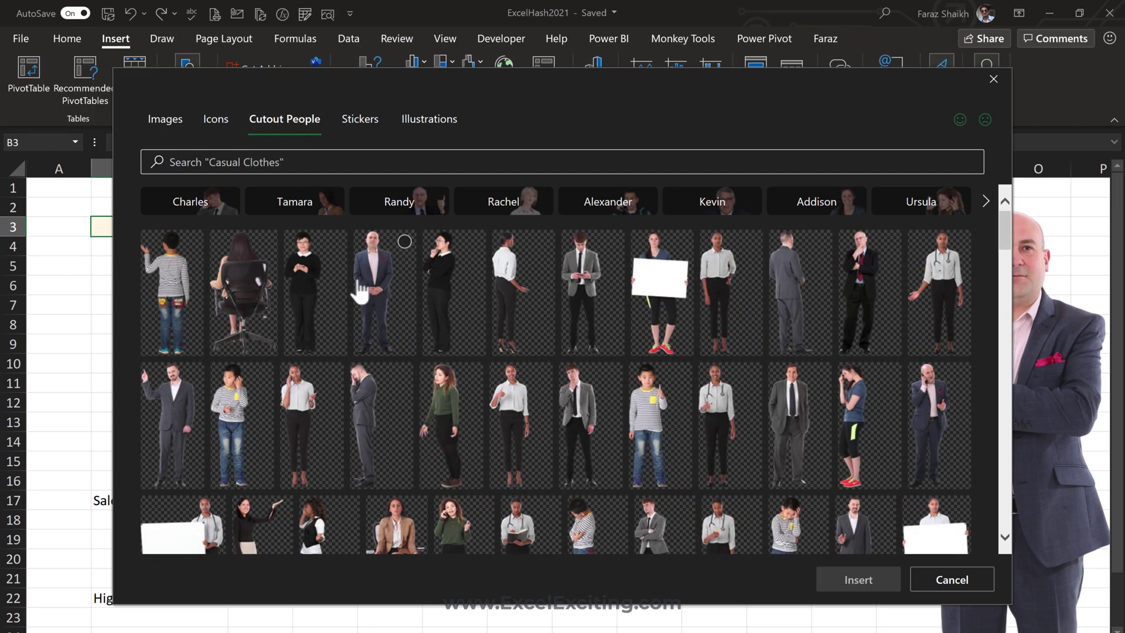
{"action": "scroll", "coordinate": [417, 300], "scroll_direction": "down", "scroll_amount": 10}
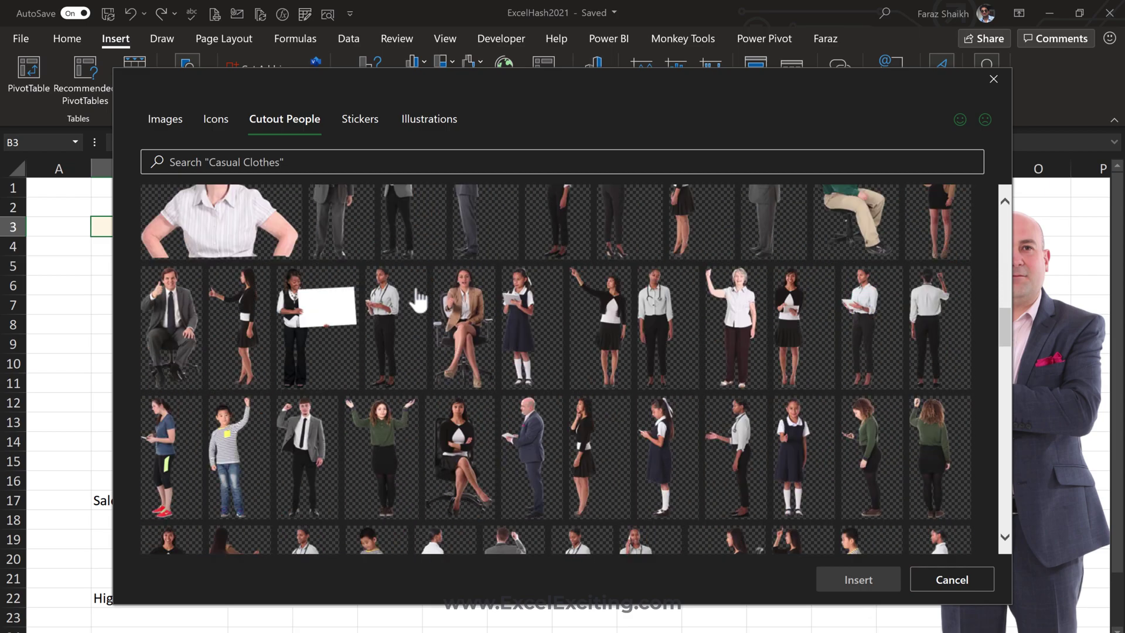
{"action": "scroll", "coordinate": [417, 300], "scroll_direction": "up", "scroll_amount": 10}
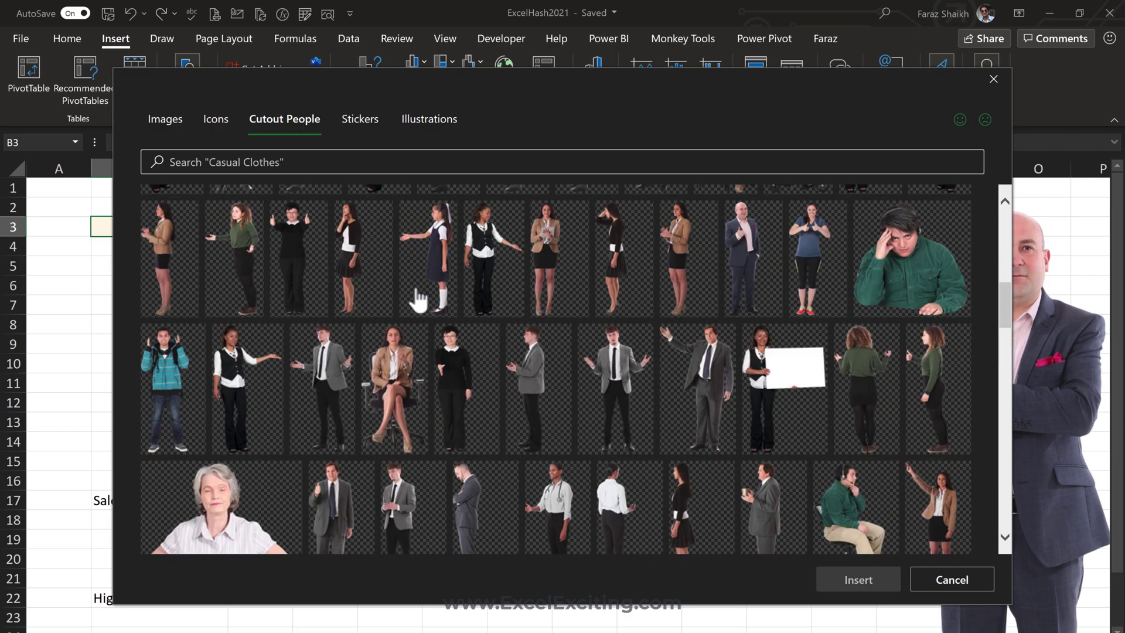
{"action": "scroll", "coordinate": [418, 300], "scroll_direction": "down", "scroll_amount": 8}
{"action": "scroll", "coordinate": [418, 300], "scroll_direction": "down", "scroll_amount": 8}
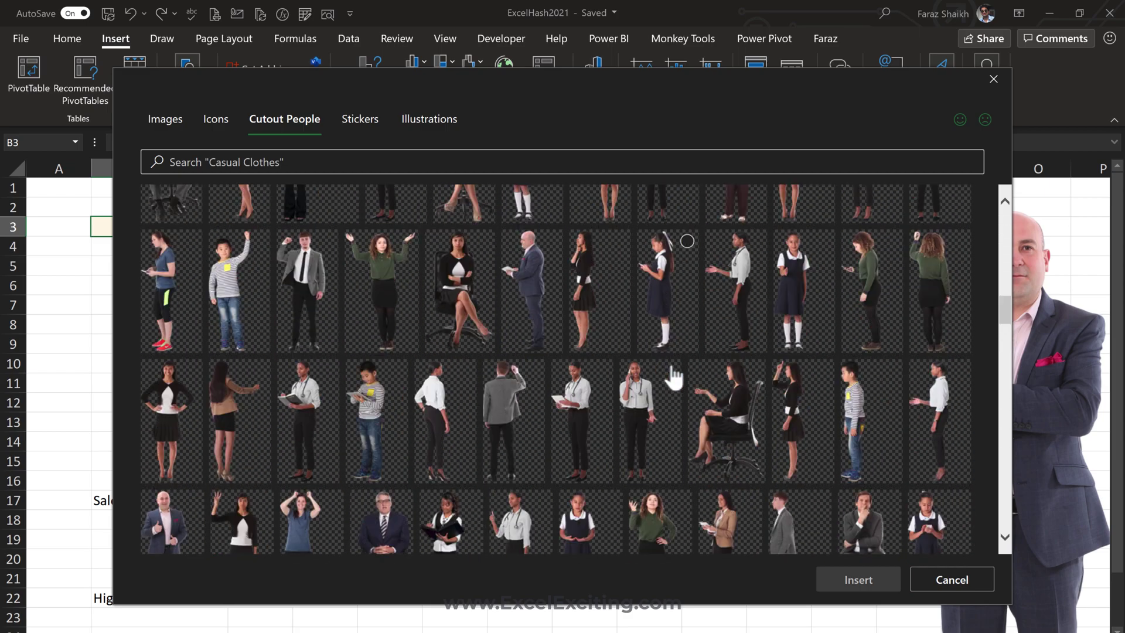
{"action": "scroll", "coordinate": [672, 378], "scroll_direction": "down", "scroll_amount": 2}
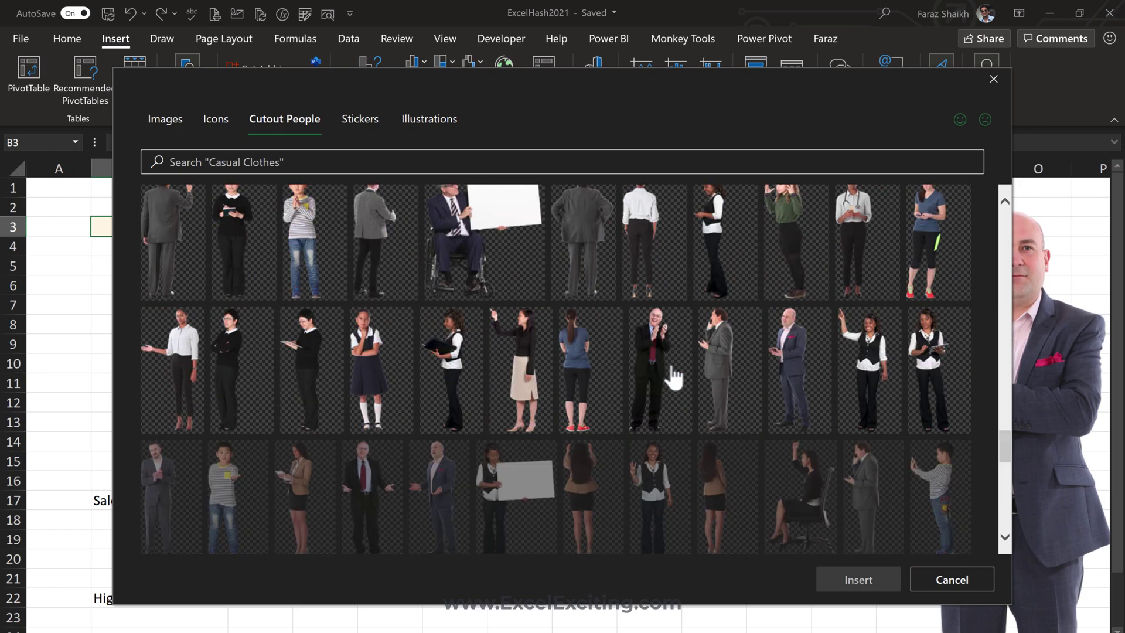
{"action": "scroll", "coordinate": [668, 377], "scroll_direction": "up", "scroll_amount": 3}
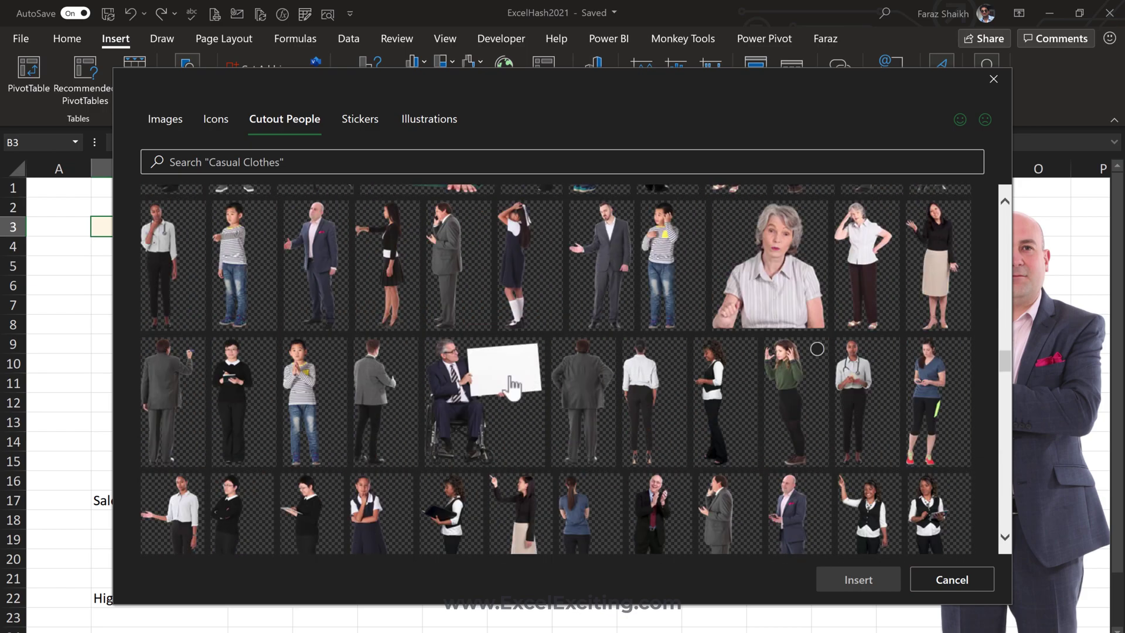
{"action": "left_click", "coordinate": [951, 579]}
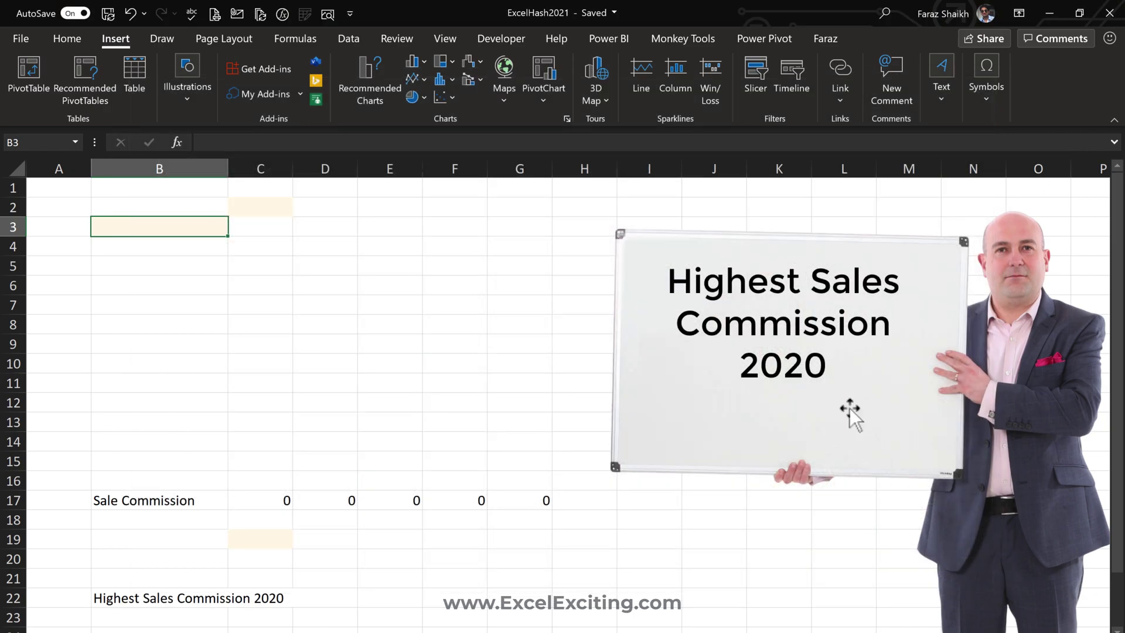
{"action": "left_click", "coordinate": [1025, 286]}
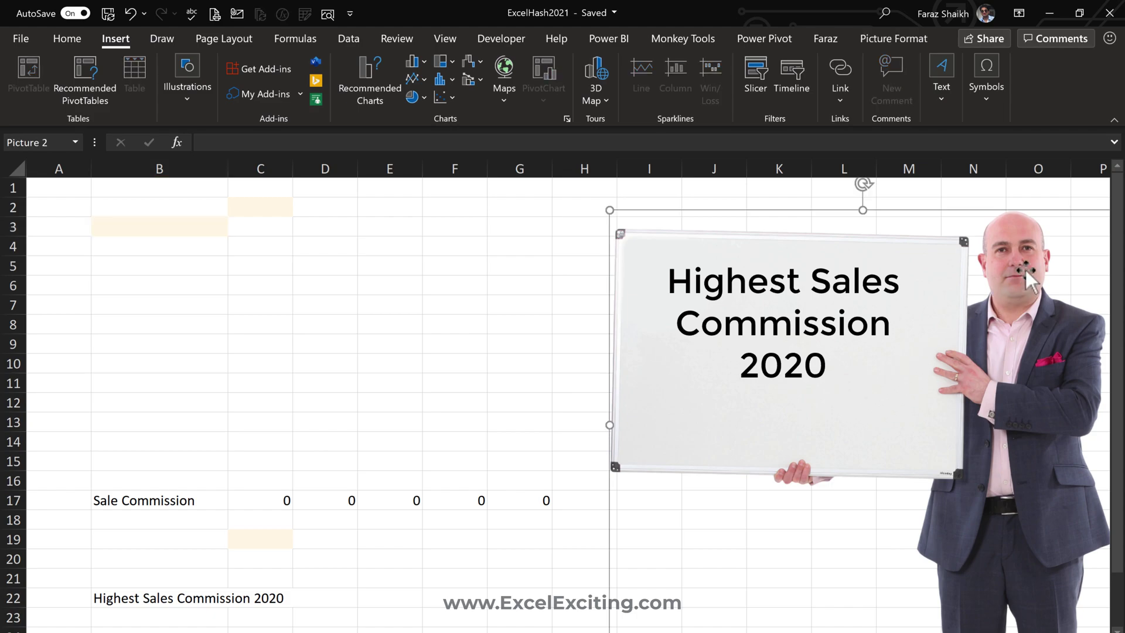
{"action": "left_click", "coordinate": [782, 316]}
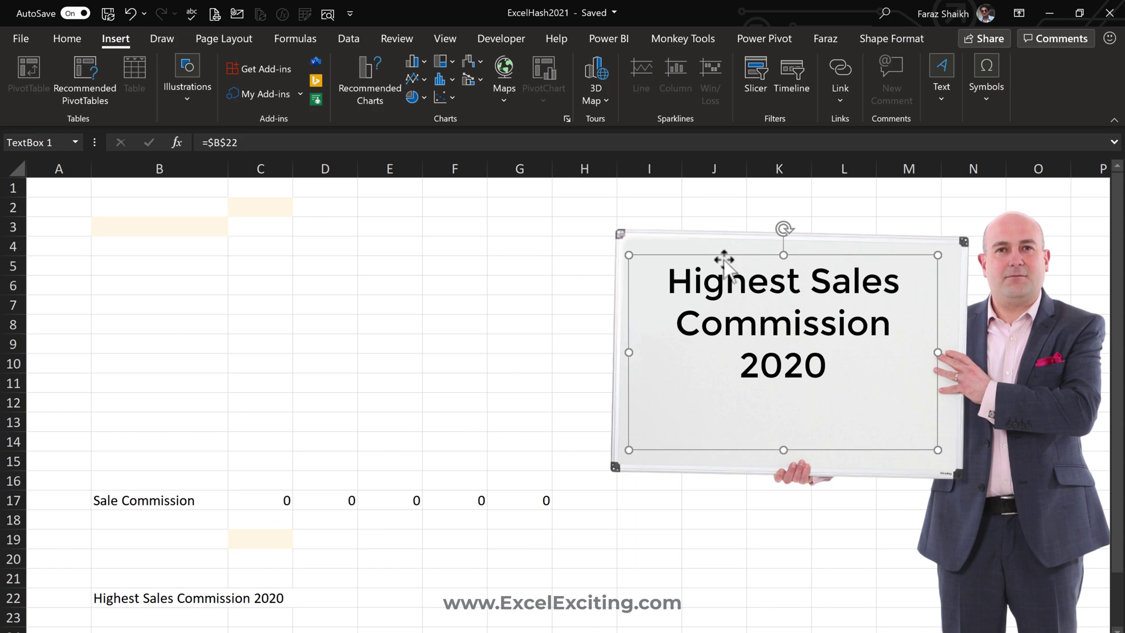
{"action": "left_click", "coordinate": [119, 603]}
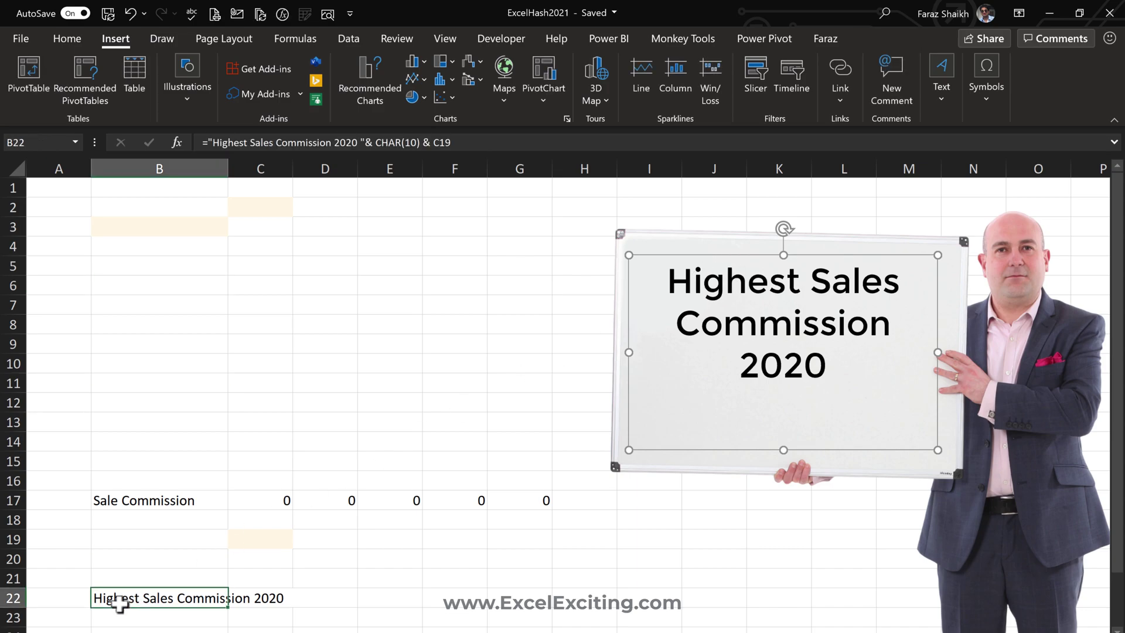
{"action": "left_click", "coordinate": [693, 262]}
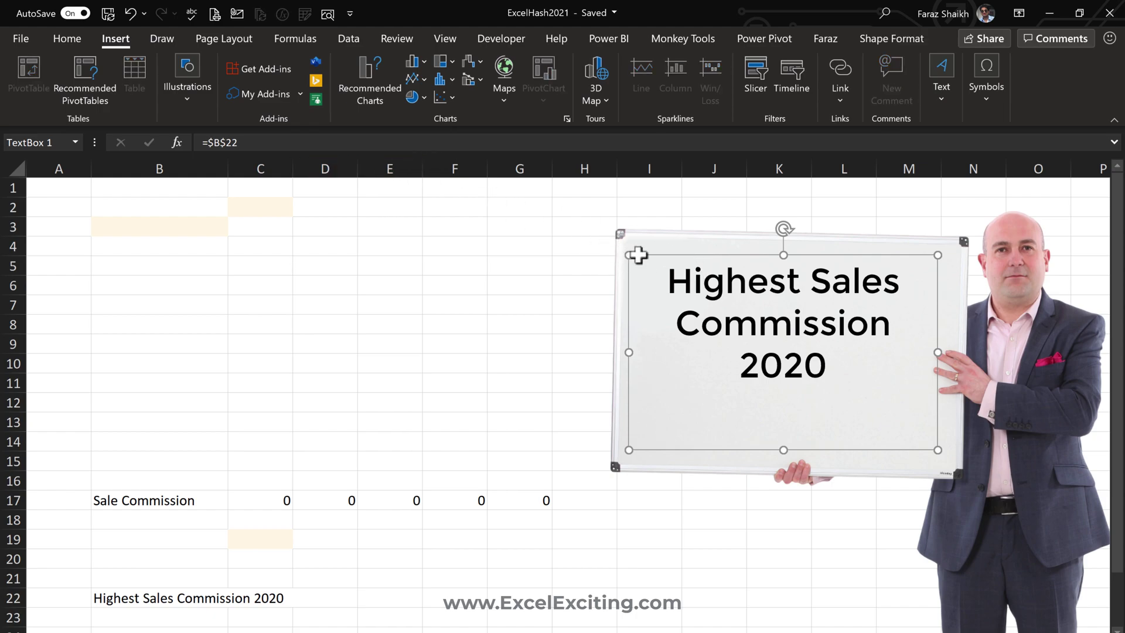
{"action": "key", "text": "Escape"}
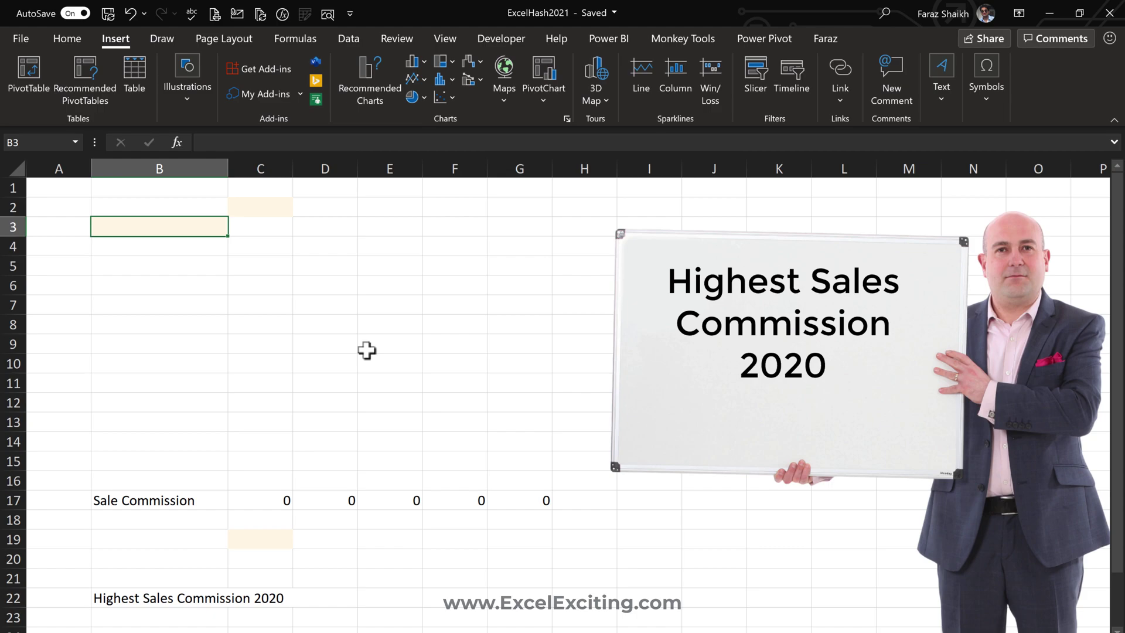
- Enter =UNIQUE(myData_2[Month]) in B3 to spill months 01 Jan through 12 Dec down to B14
{"action": "type", "text": "=uni"}
{"action": "key", "text": "Down"}
{"action": "key", "text": "Down"}
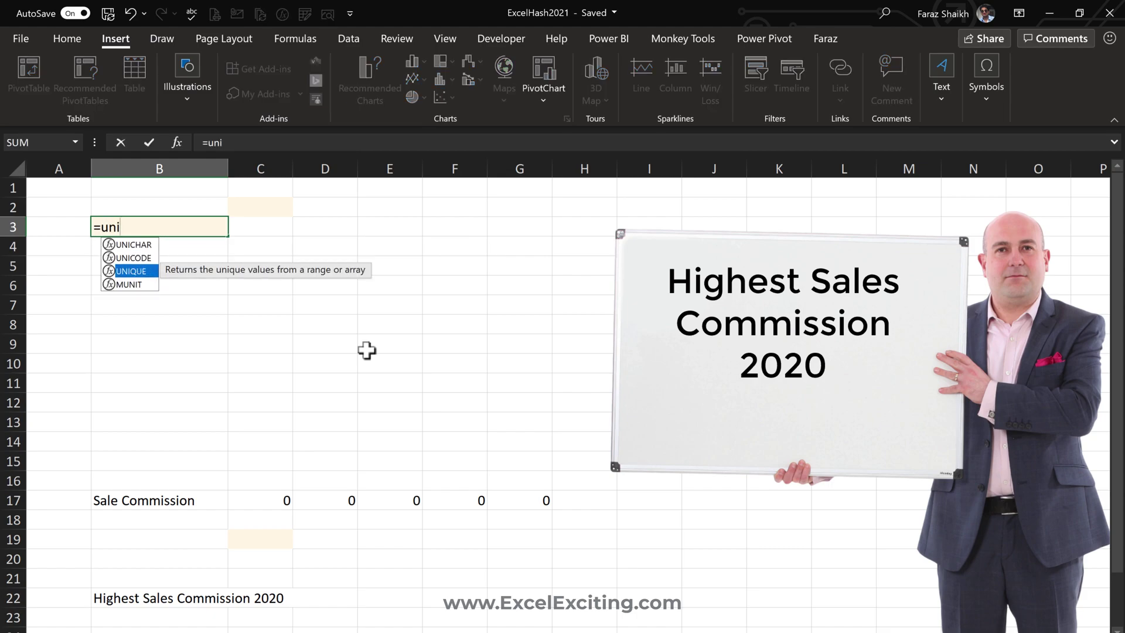
{"action": "key", "text": "Tab"}
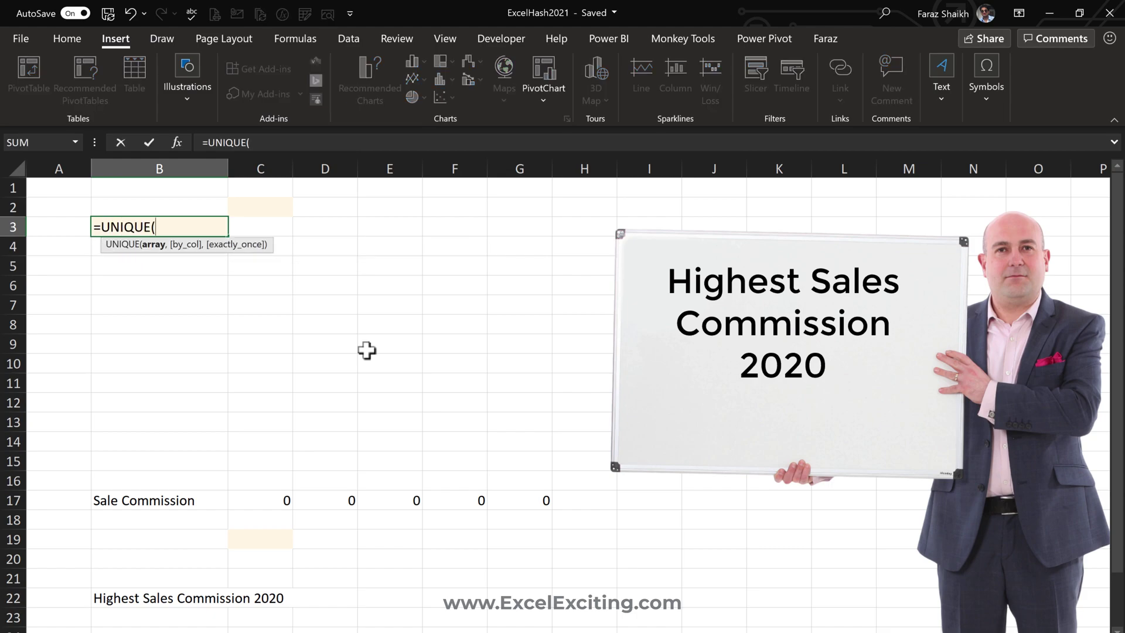
{"action": "left_click", "coordinate": [175, 628]}
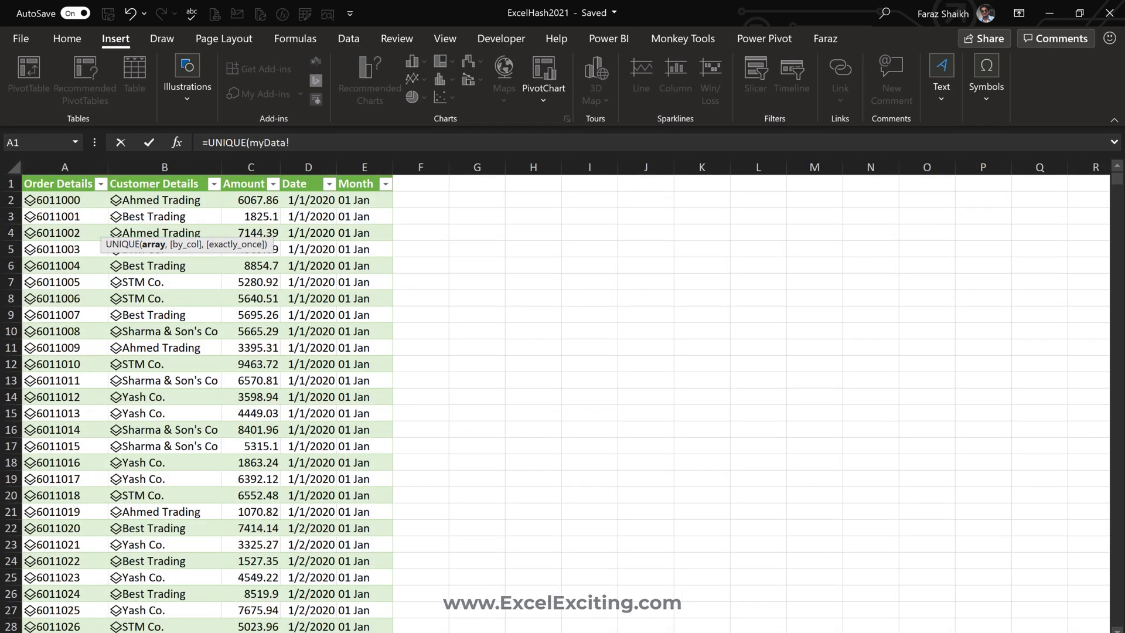
{"action": "left_click", "coordinate": [368, 176]}
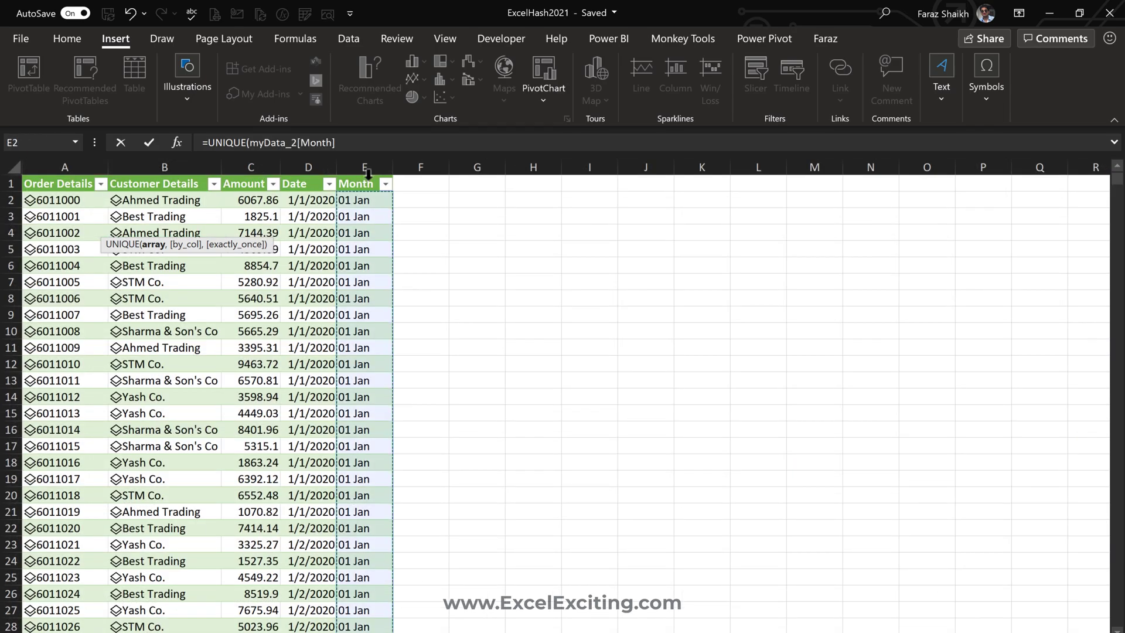
{"action": "key", "text": "Return"}
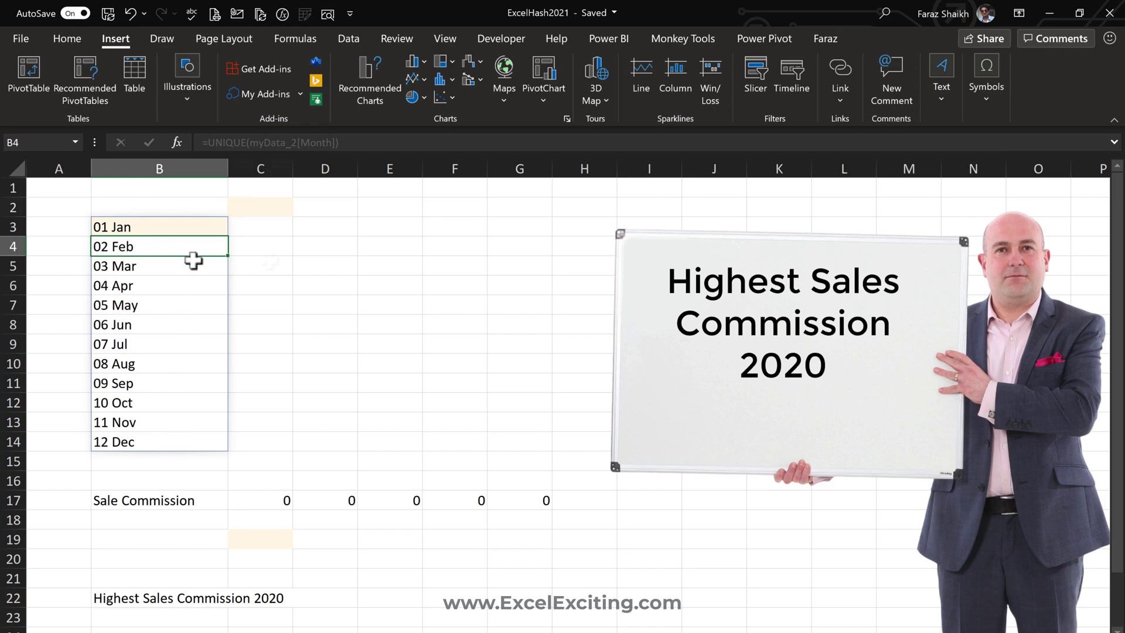
- From order 6011000's details card, extract Sales Person into the myData_2 table as a column
{"action": "left_click", "coordinate": [260, 207]}
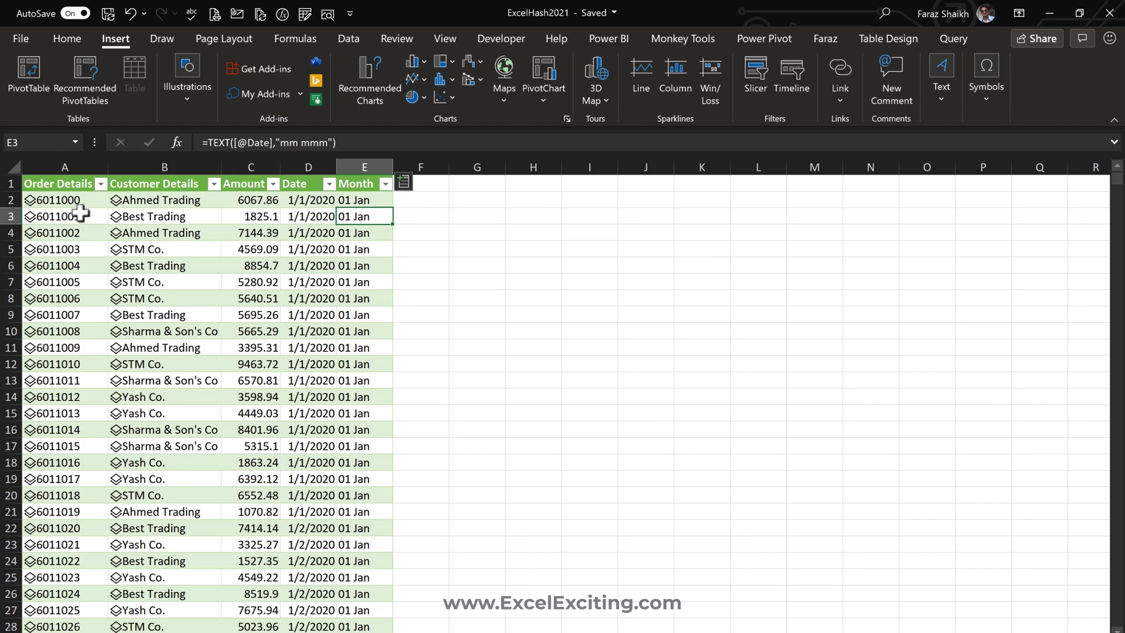
{"action": "left_click", "coordinate": [53, 203]}
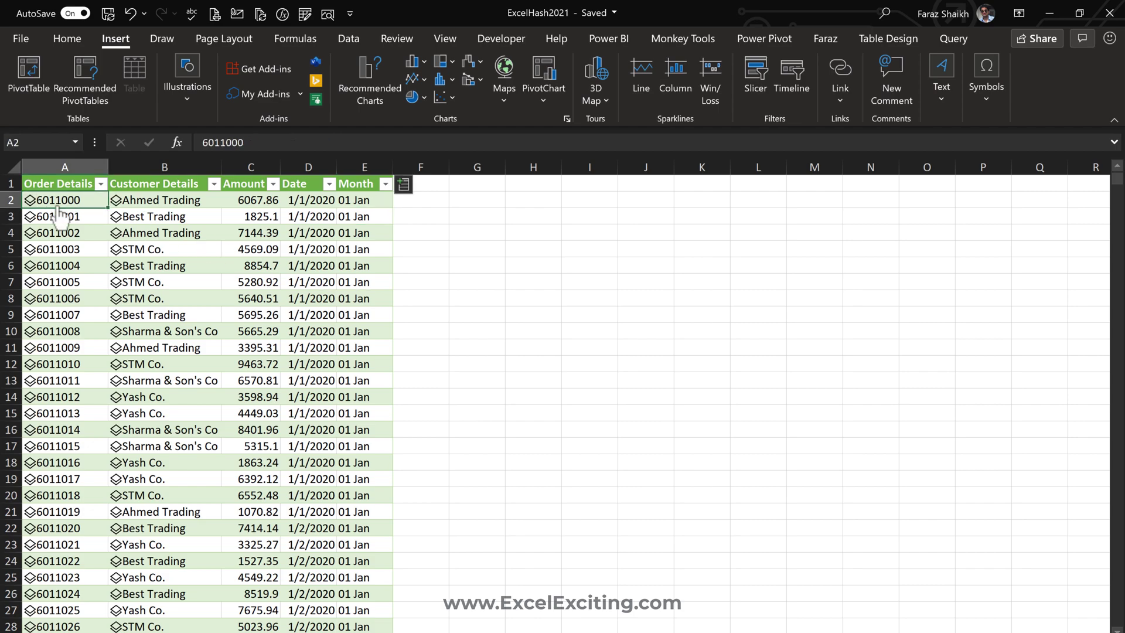
{"action": "left_click", "coordinate": [31, 202]}
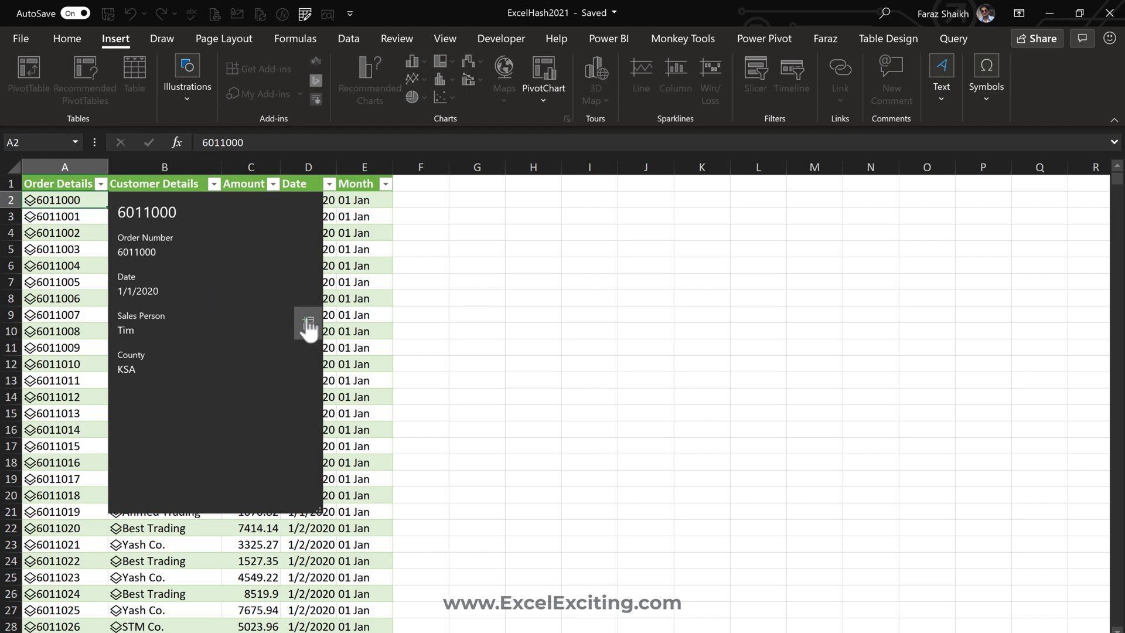
{"action": "left_click", "coordinate": [308, 324]}
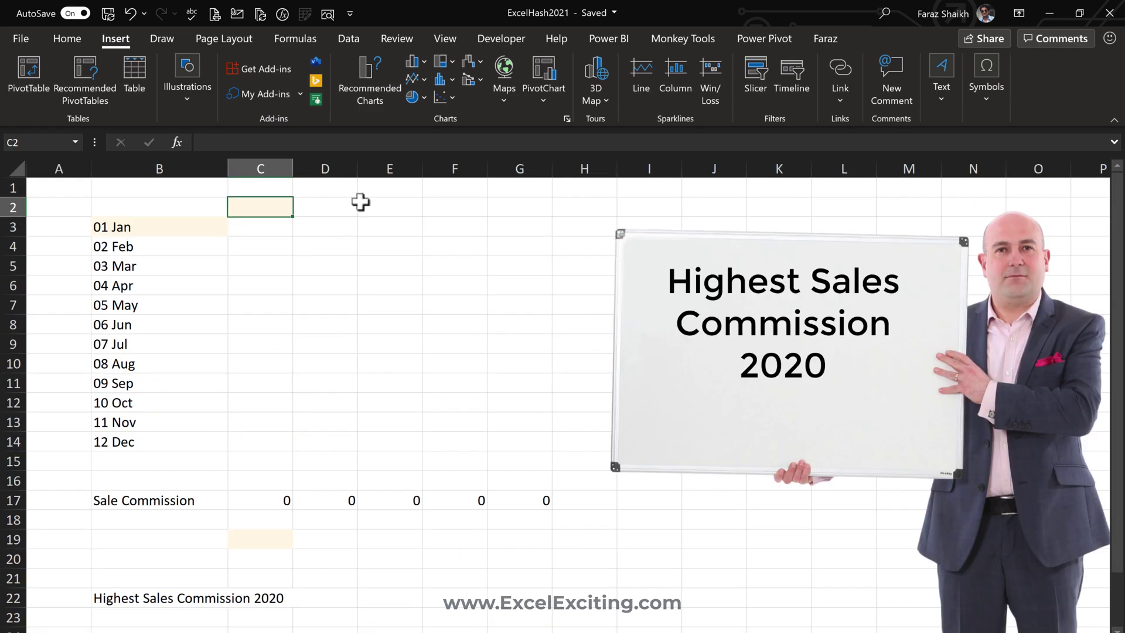
- Enter =UNIQUE(myData_2[Sales Person]) in C2 to list each salesperson once
{"action": "type", "text": "=uni"}
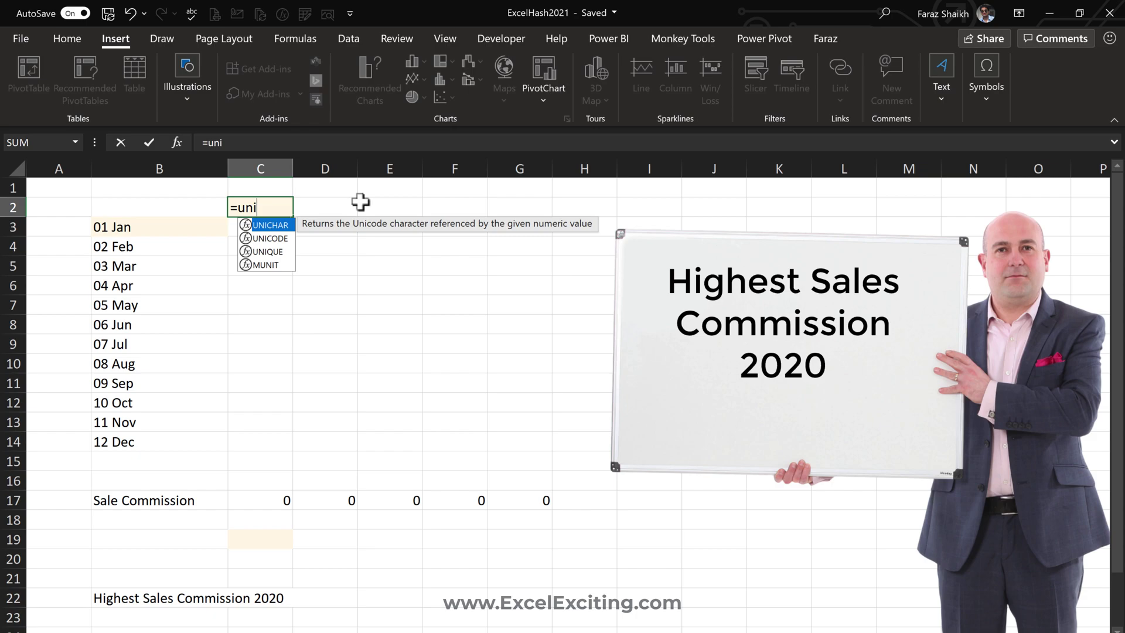
{"action": "key", "text": "Down"}
{"action": "key", "text": "Down"}
{"action": "key", "text": "Up"}
{"action": "key", "text": "Down"}
{"action": "key", "text": "Tab"}
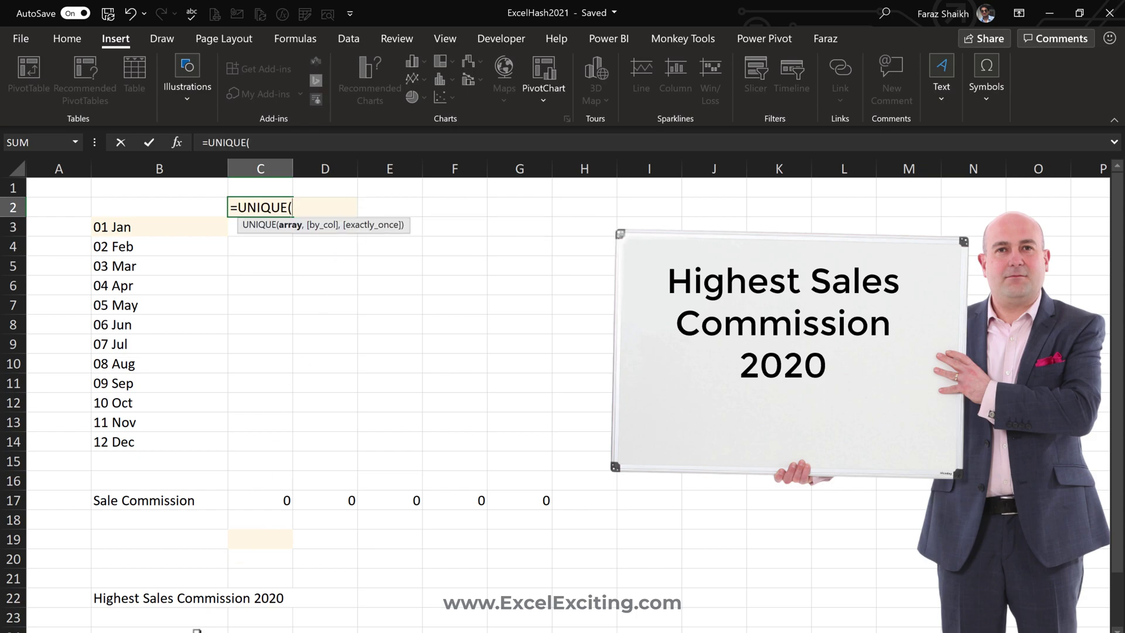
{"action": "left_click", "coordinate": [197, 631]}
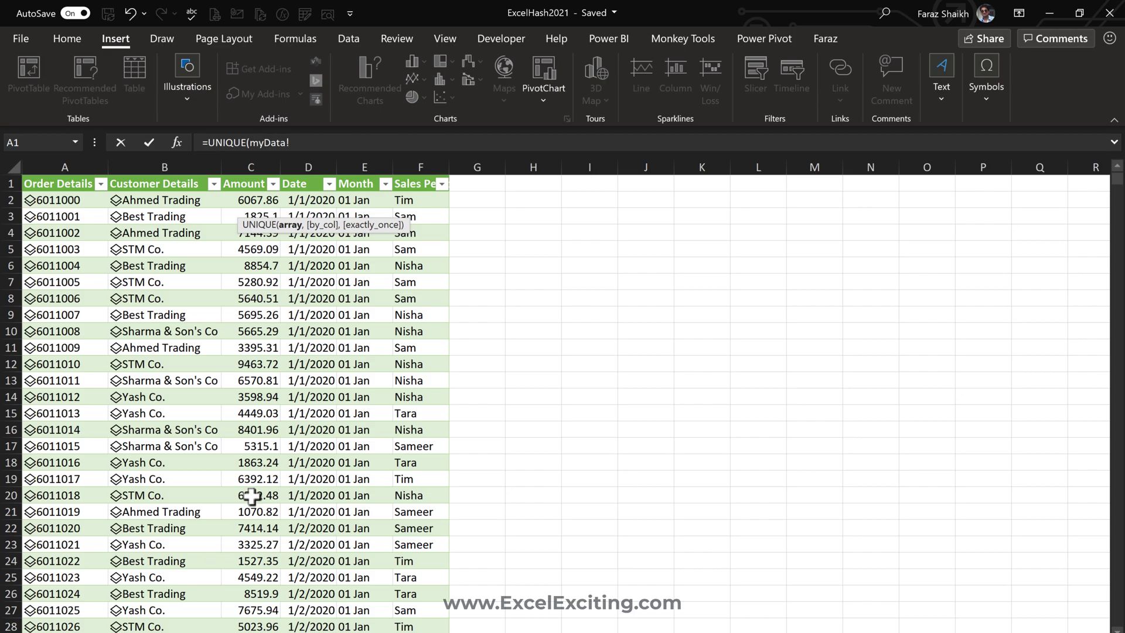
{"action": "left_click", "coordinate": [423, 174]}
{"action": "type", "text": ")"}
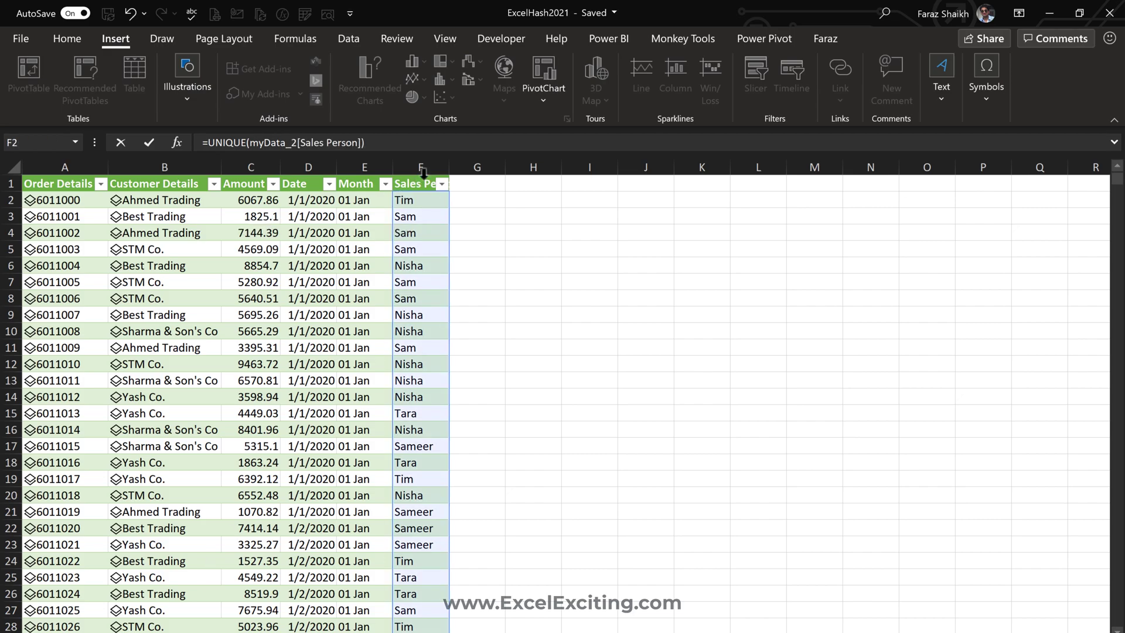
{"action": "key", "text": "Return"}
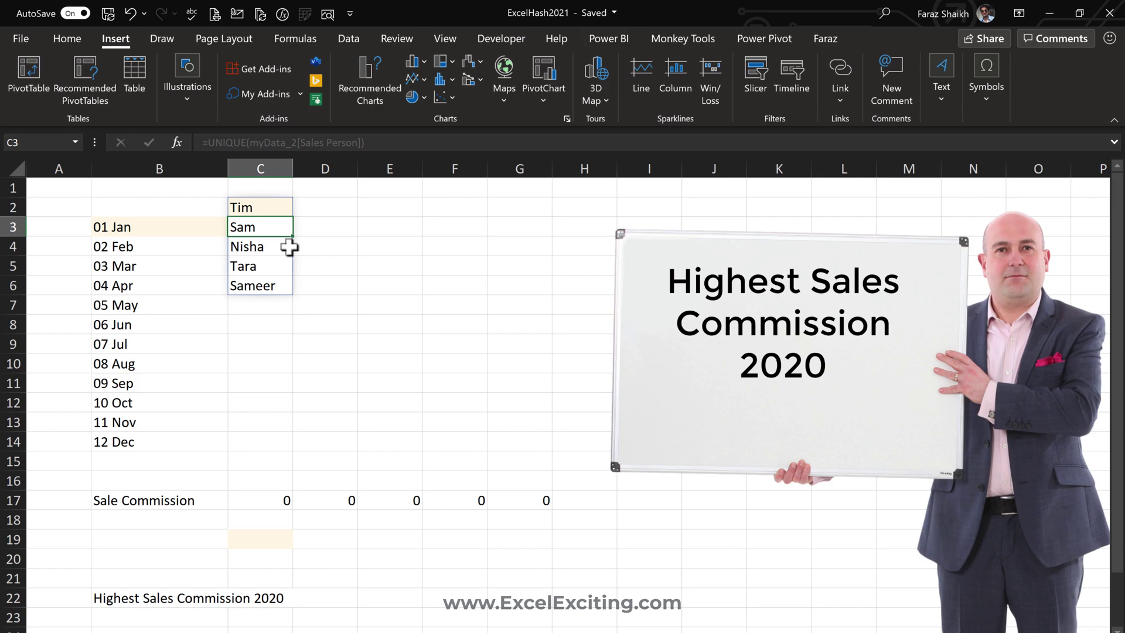
- Wrap the C2 formula in TRANSPOSE so the names run across row 2
{"action": "left_click", "coordinate": [269, 209]}
{"action": "double_click", "coordinate": [266, 211]}
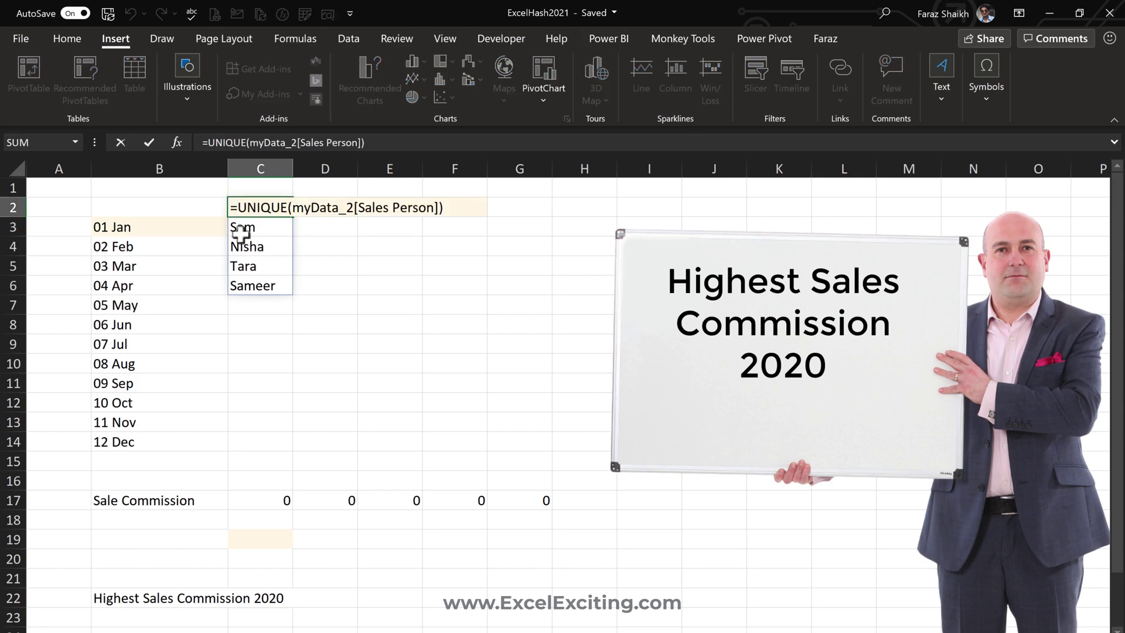
{"action": "type", "text": "tran"}
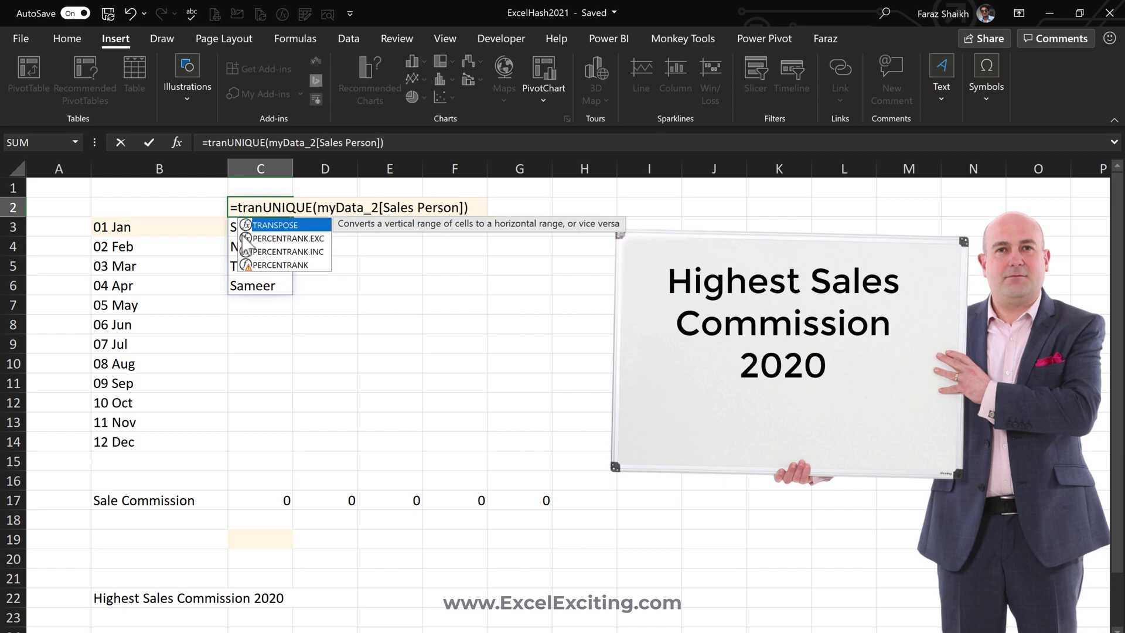
{"action": "key", "text": "Tab"}
{"action": "key", "text": "End"}
{"action": "type", "text": ")"}
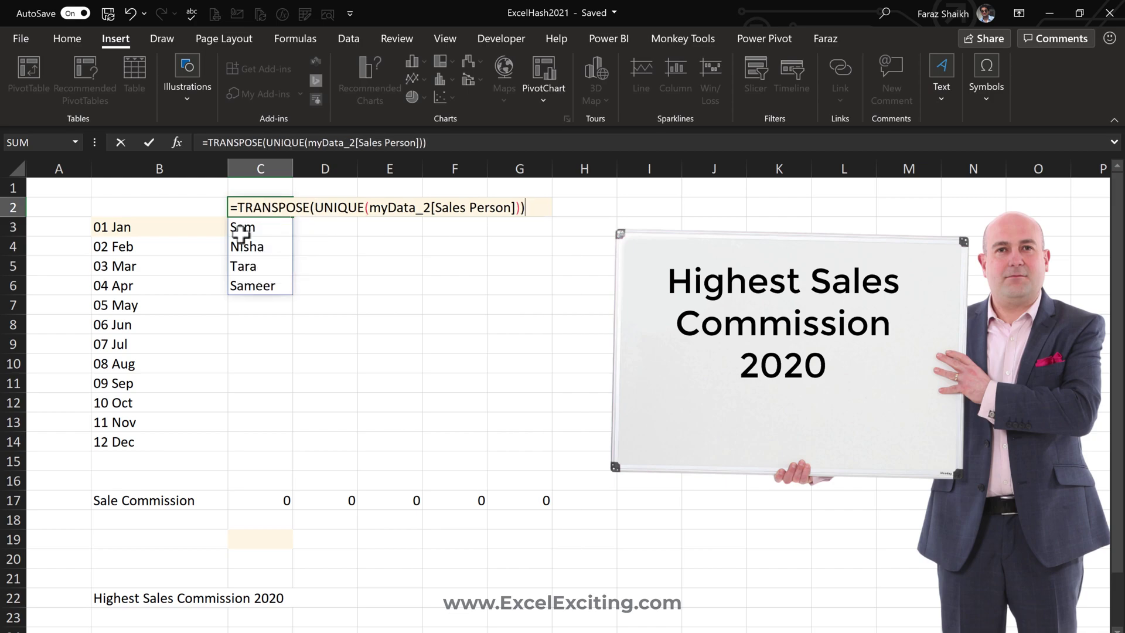
{"action": "key", "text": "Return"}
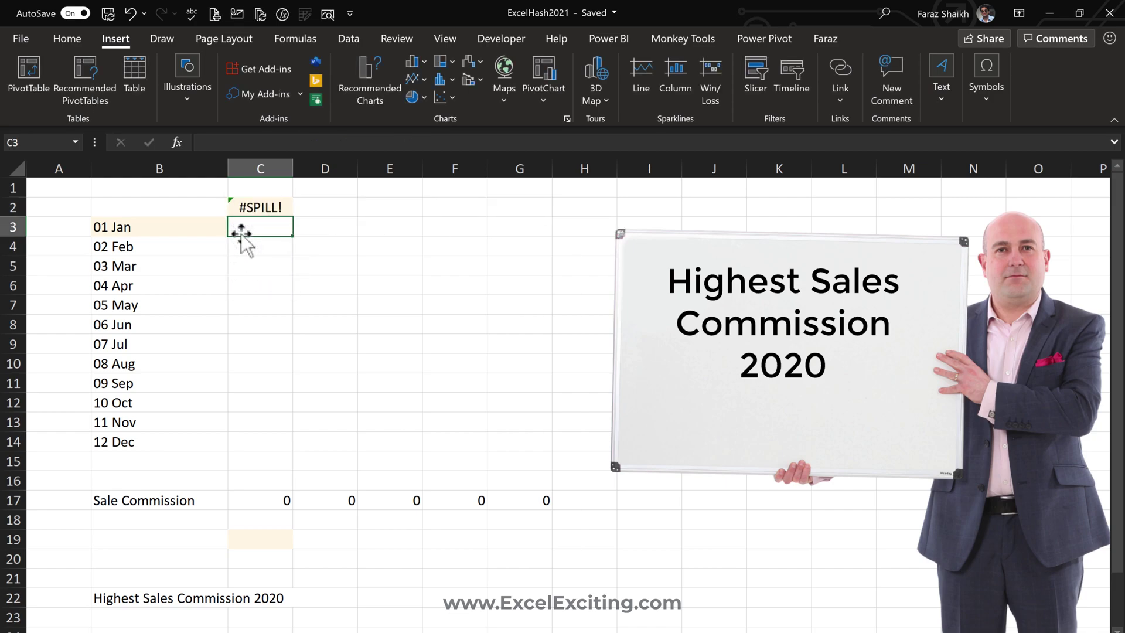
- Clear D2:G2 so the five salesperson names spill across C2:G2
{"action": "key", "text": "Up"}
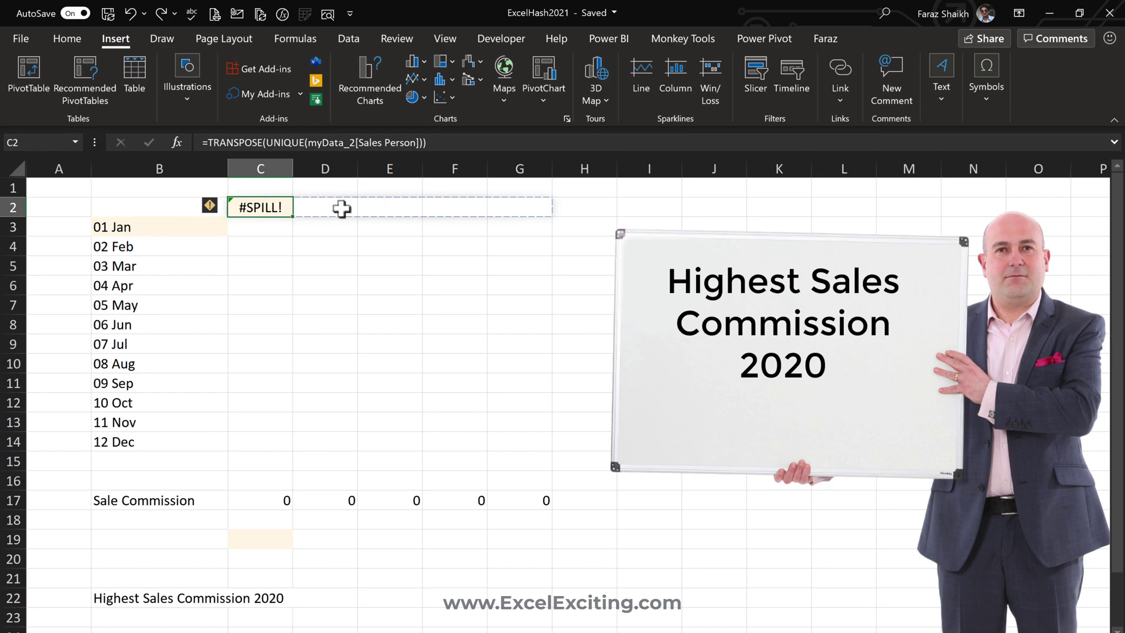
{"action": "left_click_drag", "start_coordinate": [341, 209], "coordinate": [525, 204]}
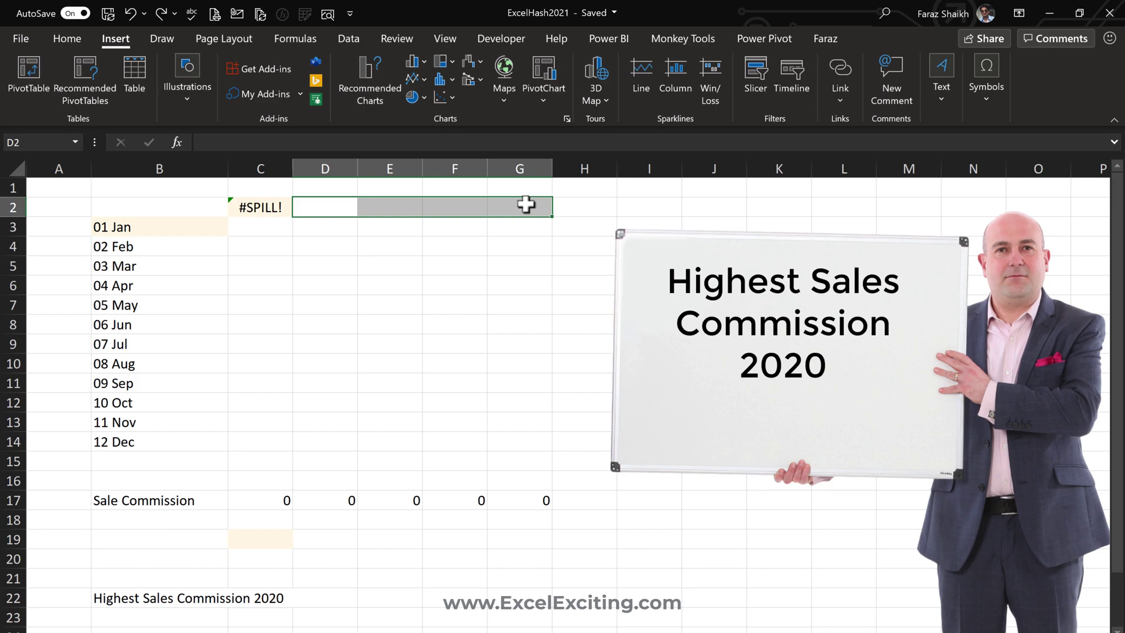
{"action": "key", "text": "Delete"}
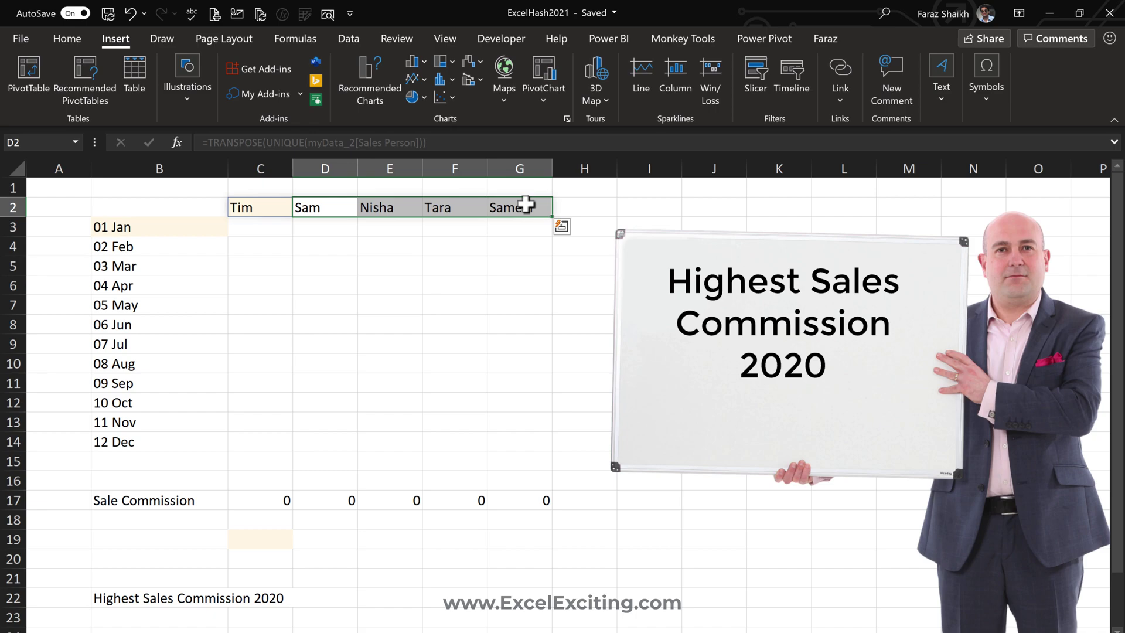
{"action": "left_click", "coordinate": [253, 229]}
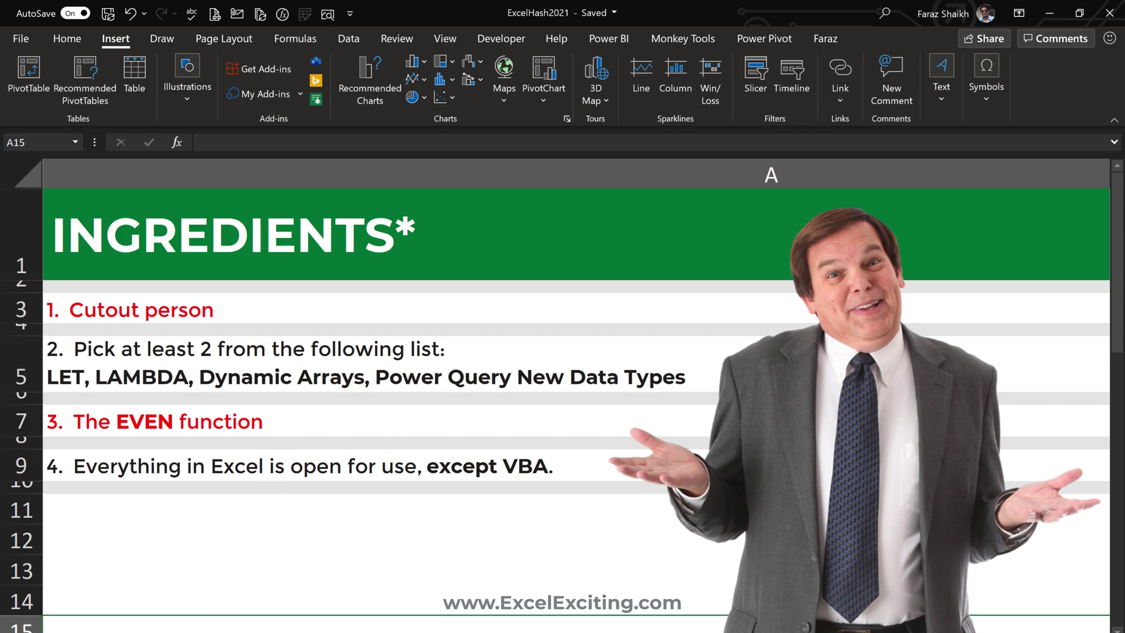
- Unhide the NewData sheet, then bring up Unhide again for the Secret sheet
{"action": "key", "text": "ctrl+Page_Down"}
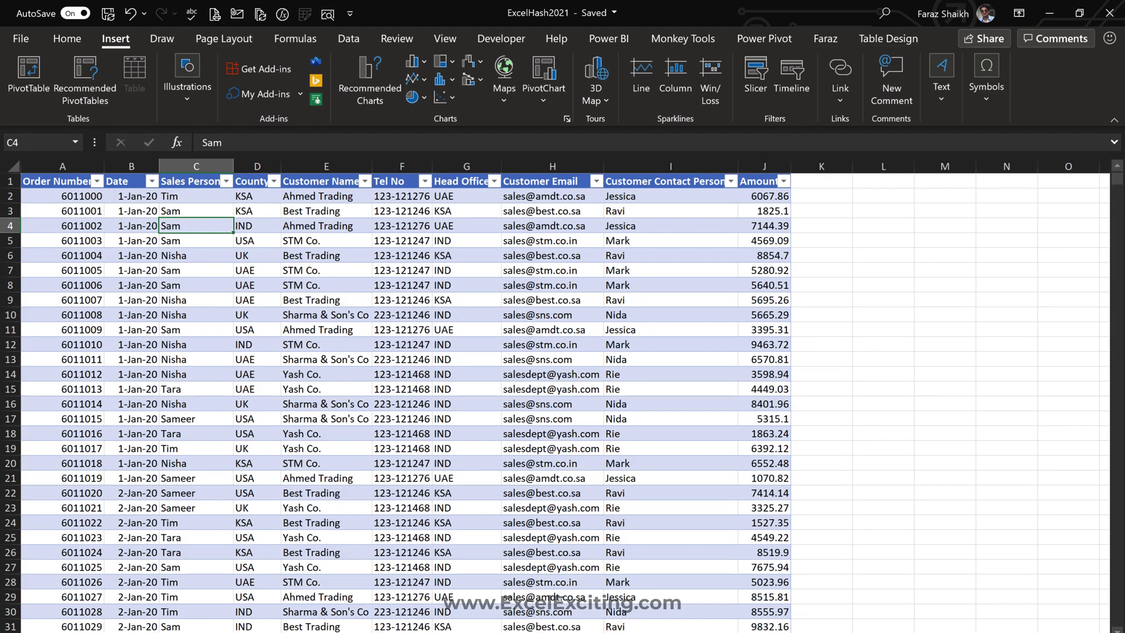
{"action": "key", "text": "ctrl+Page_Down"}
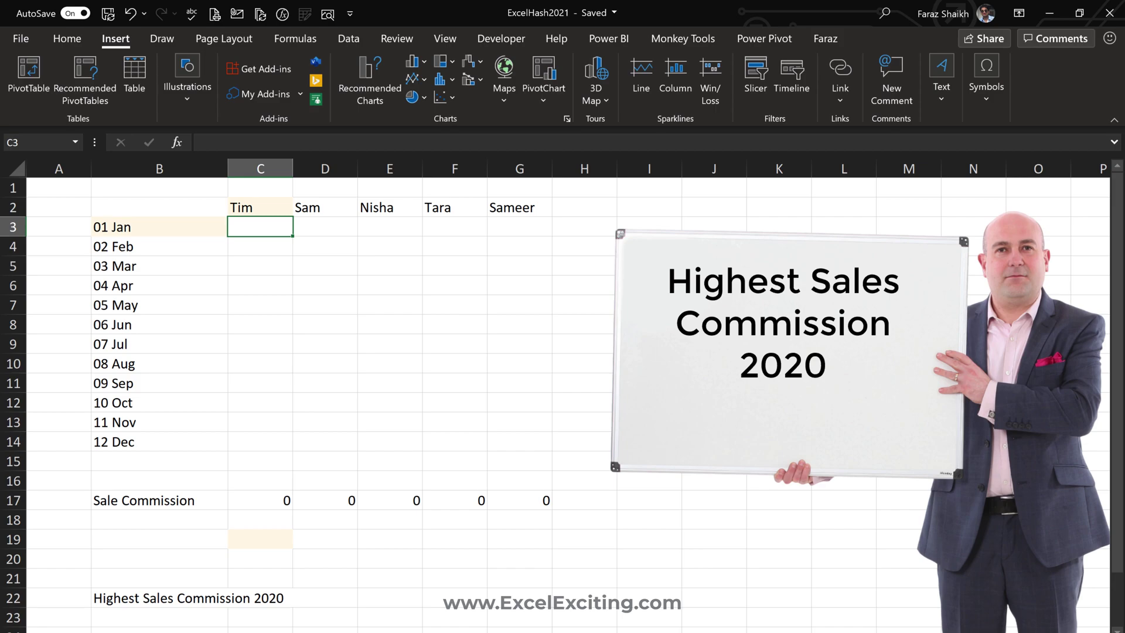
{"action": "right_click", "coordinate": [249, 632]}
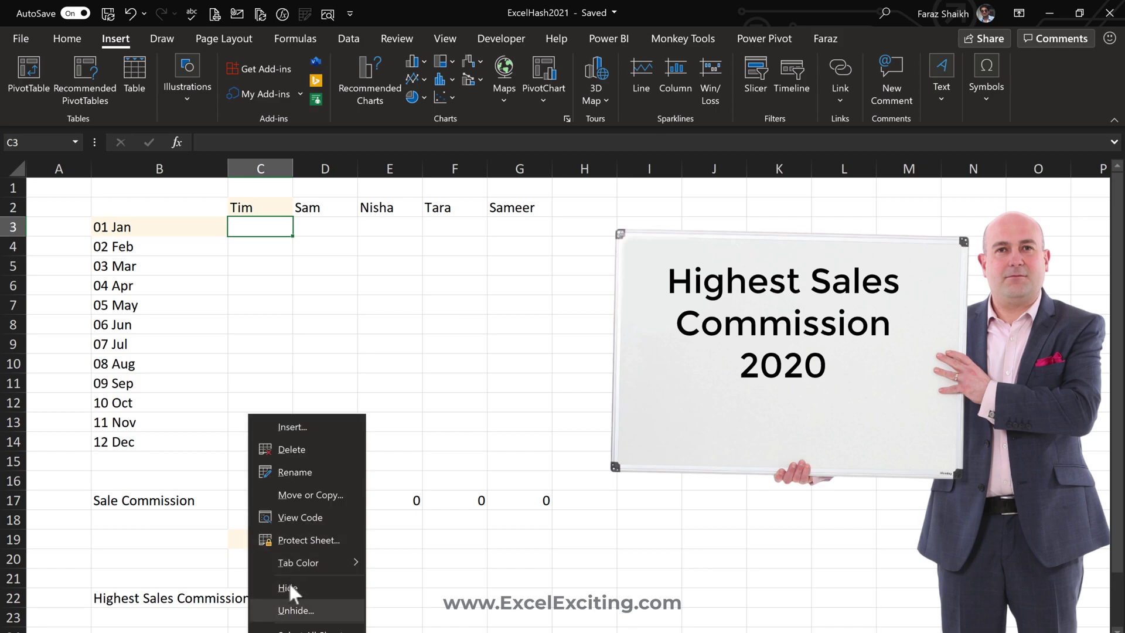
{"action": "left_click", "coordinate": [295, 612]}
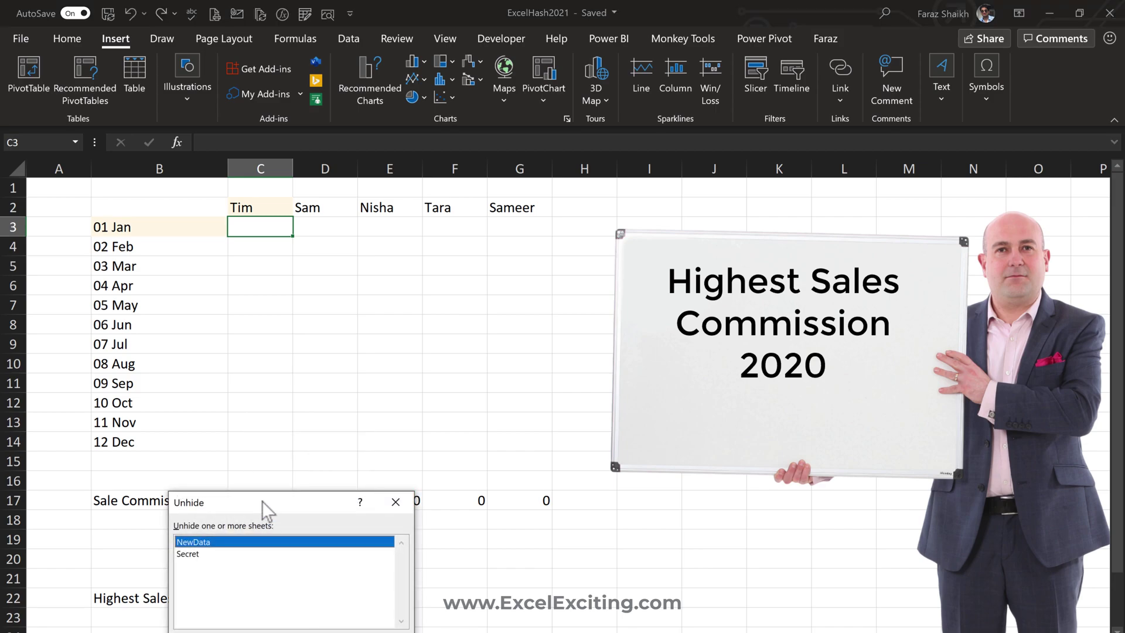
{"action": "left_click_drag", "start_coordinate": [262, 501], "coordinate": [311, 402]}
{"action": "double_click", "coordinate": [271, 443]}
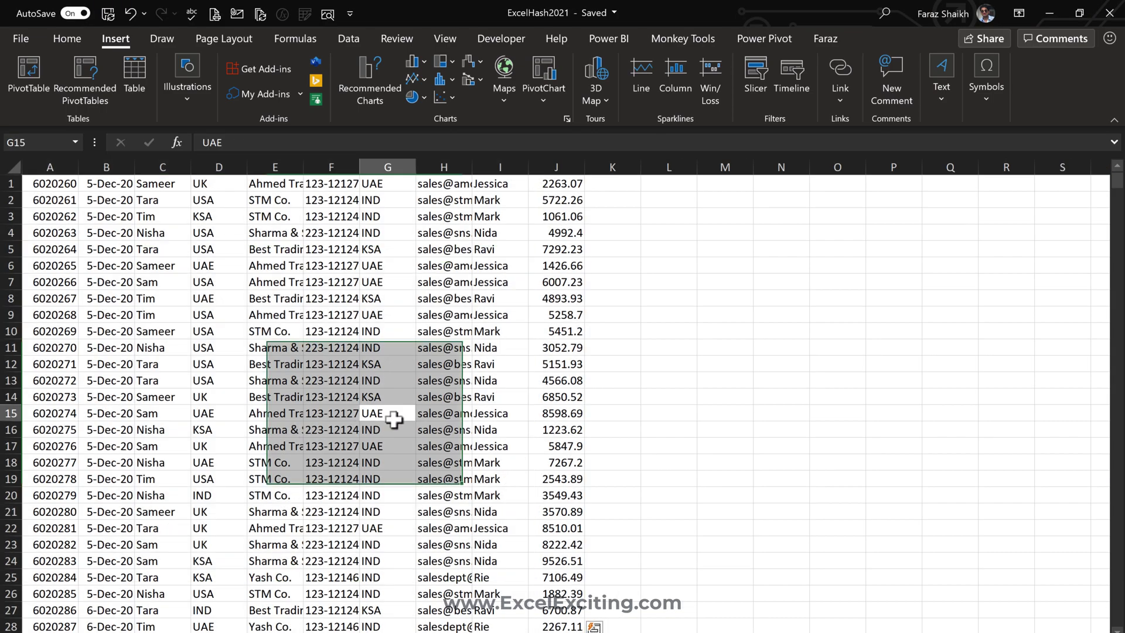
{"action": "left_click", "coordinate": [392, 416]}
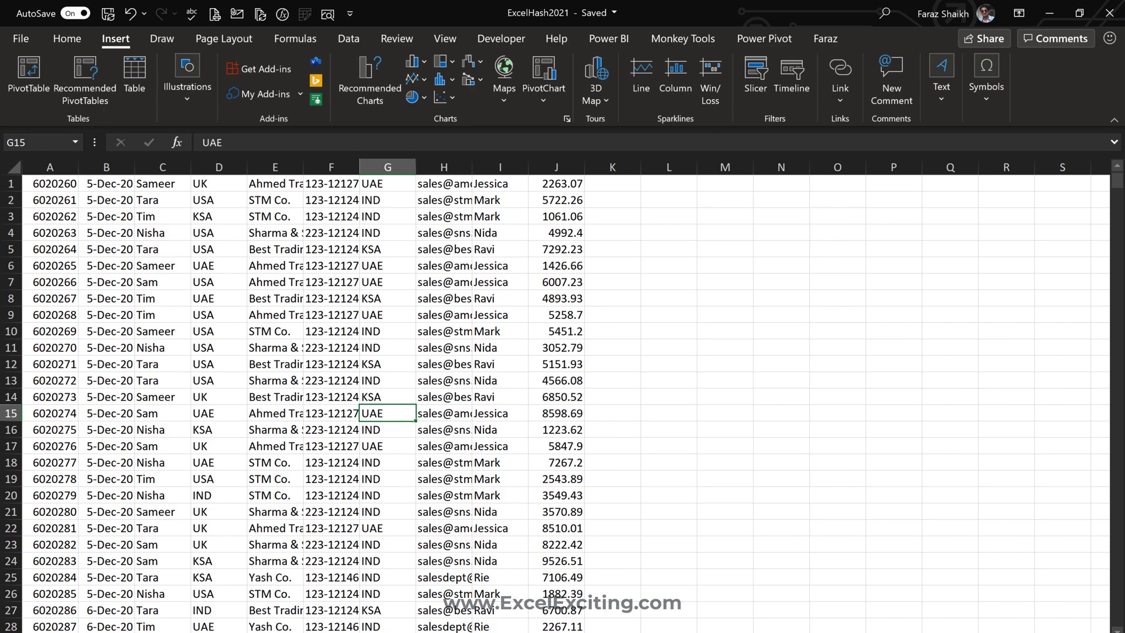
{"action": "right_click", "coordinate": [269, 630]}
{"action": "left_click", "coordinate": [304, 611]}
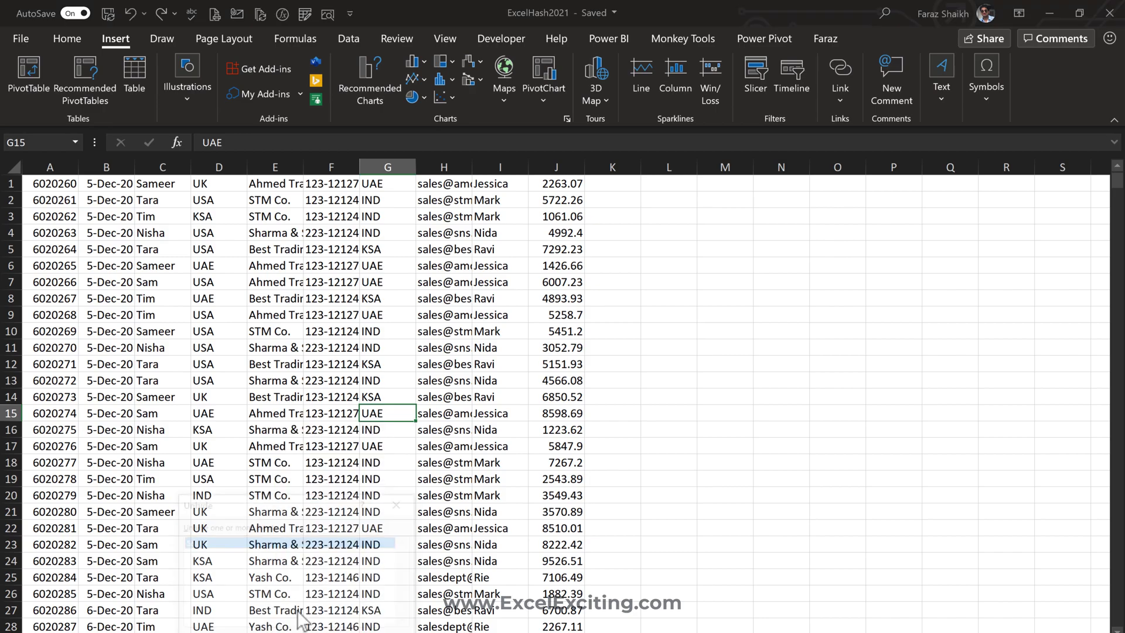
{"action": "double_click", "coordinate": [253, 542]}
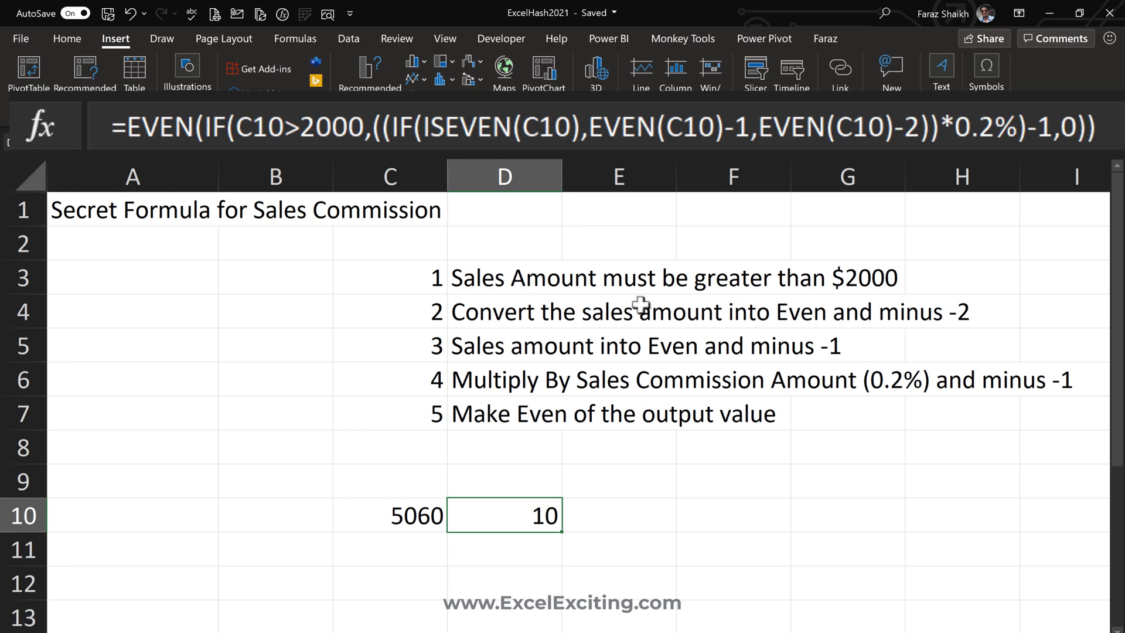
{"action": "double_click", "coordinate": [530, 509]}
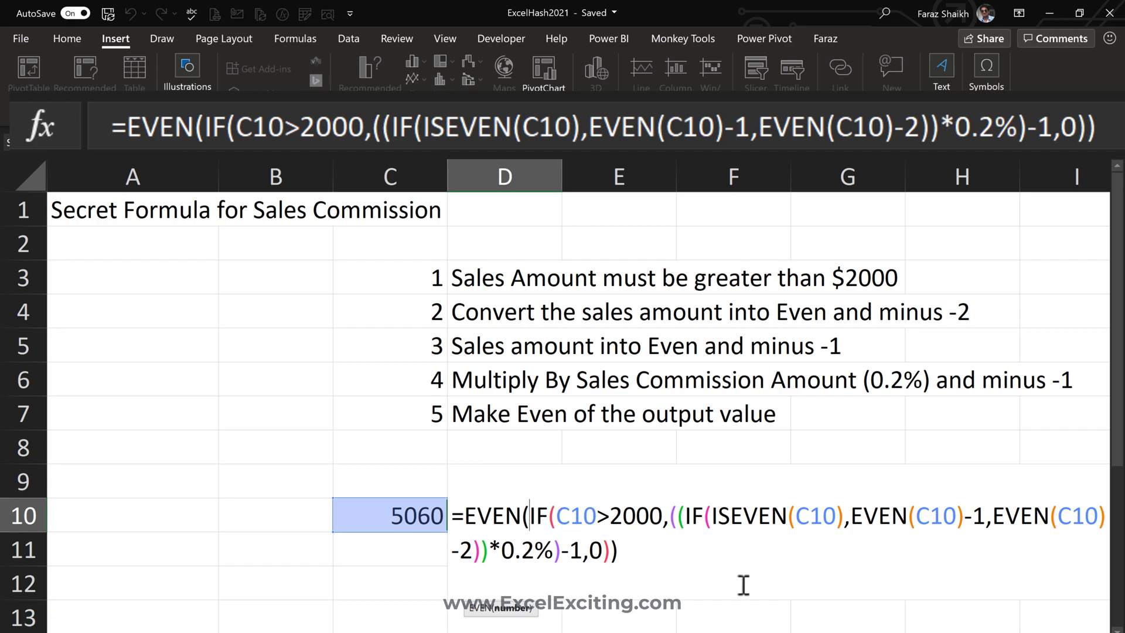
{"action": "left_click_drag", "start_coordinate": [668, 569], "coordinate": [452, 511]}
{"action": "key", "text": "ctrl+c"}
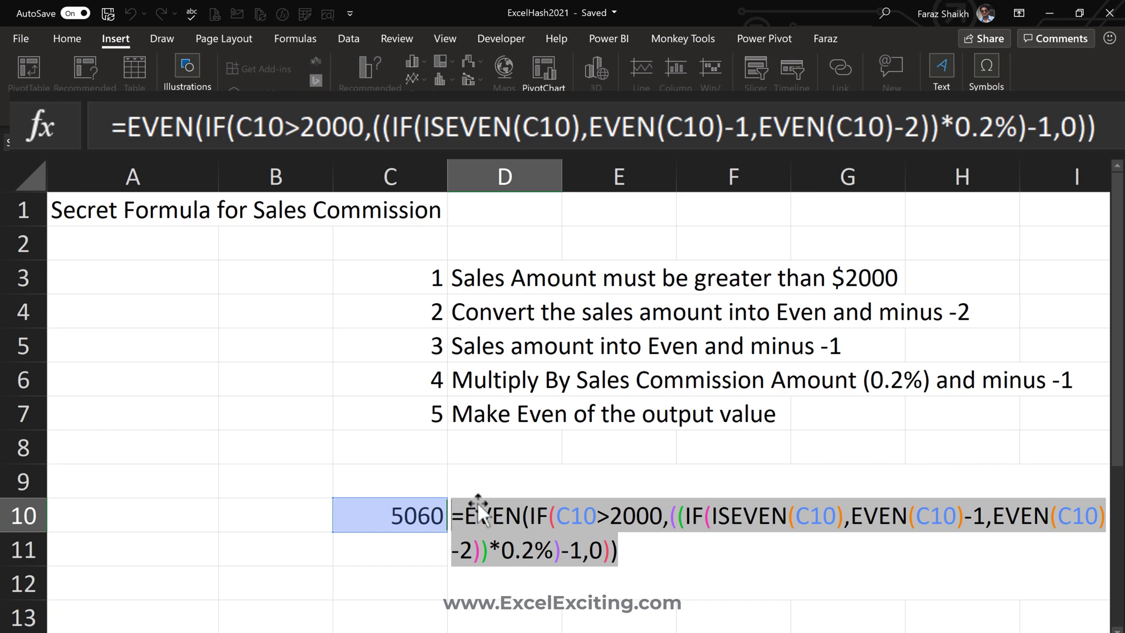
{"action": "key", "text": "Return"}
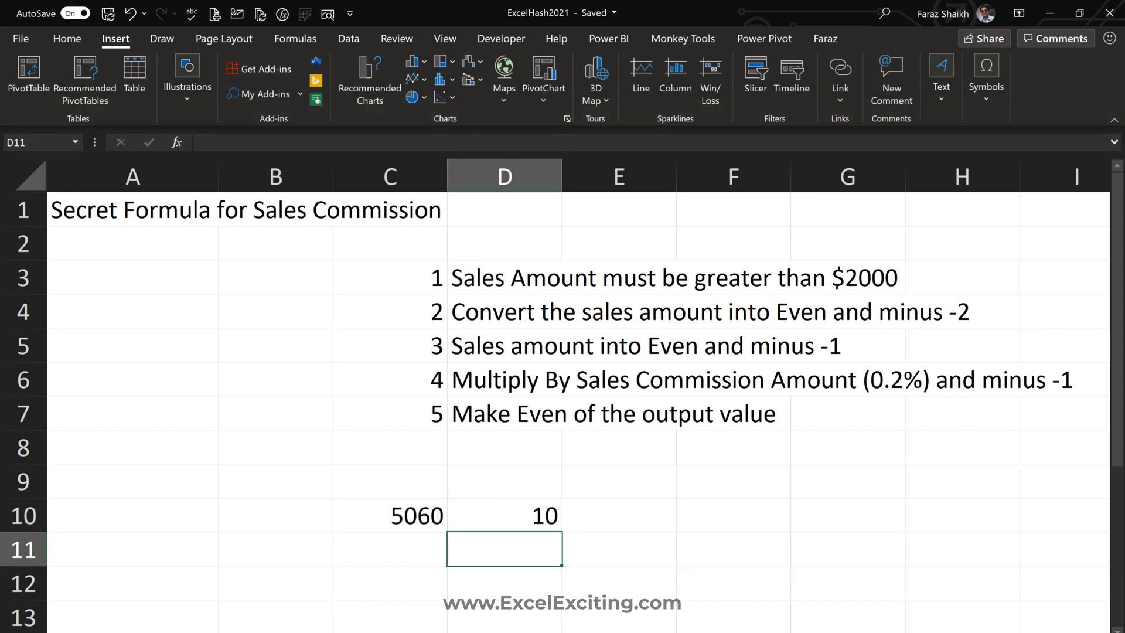
- Add a 'Sale Cal' column at G1 of the myData table filled with the EVEN/IF commission formula
{"action": "key", "text": "ctrl+Page_Down"}
{"action": "key", "text": "ctrl+Page_Down"}
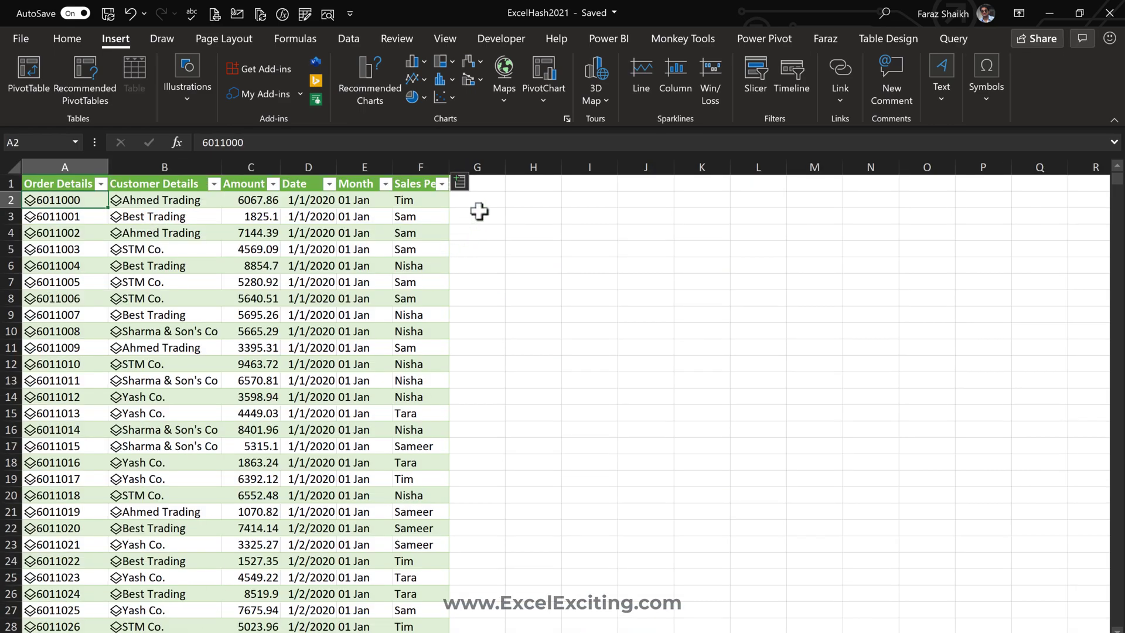
{"action": "left_click", "coordinate": [486, 183]}
{"action": "type", "text": "Sale Cal"}
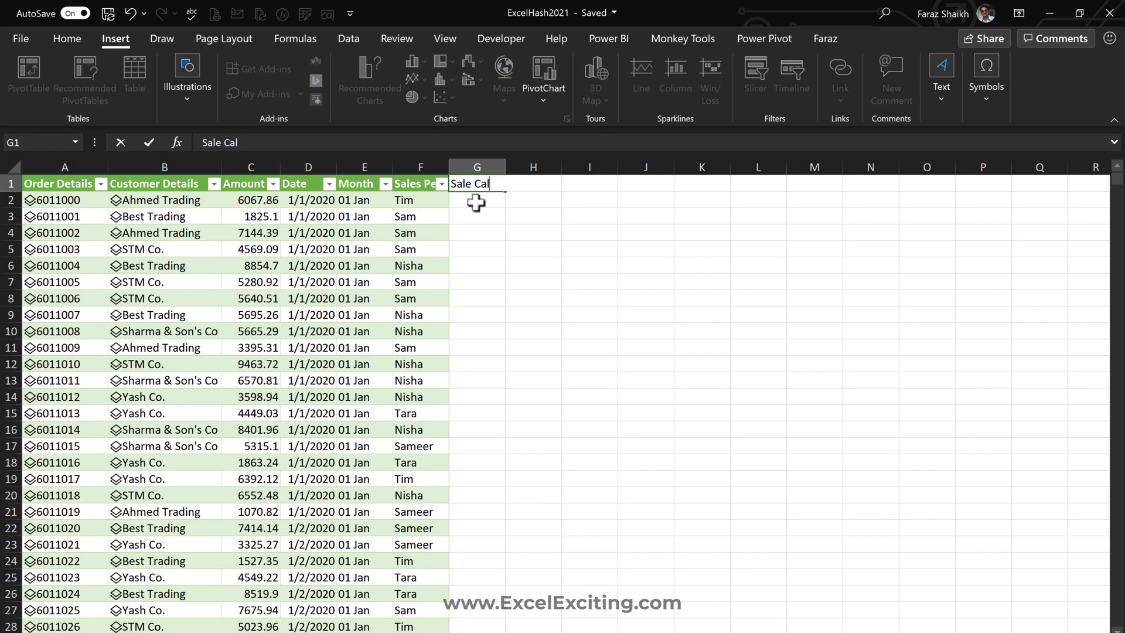
{"action": "key", "text": "Return"}
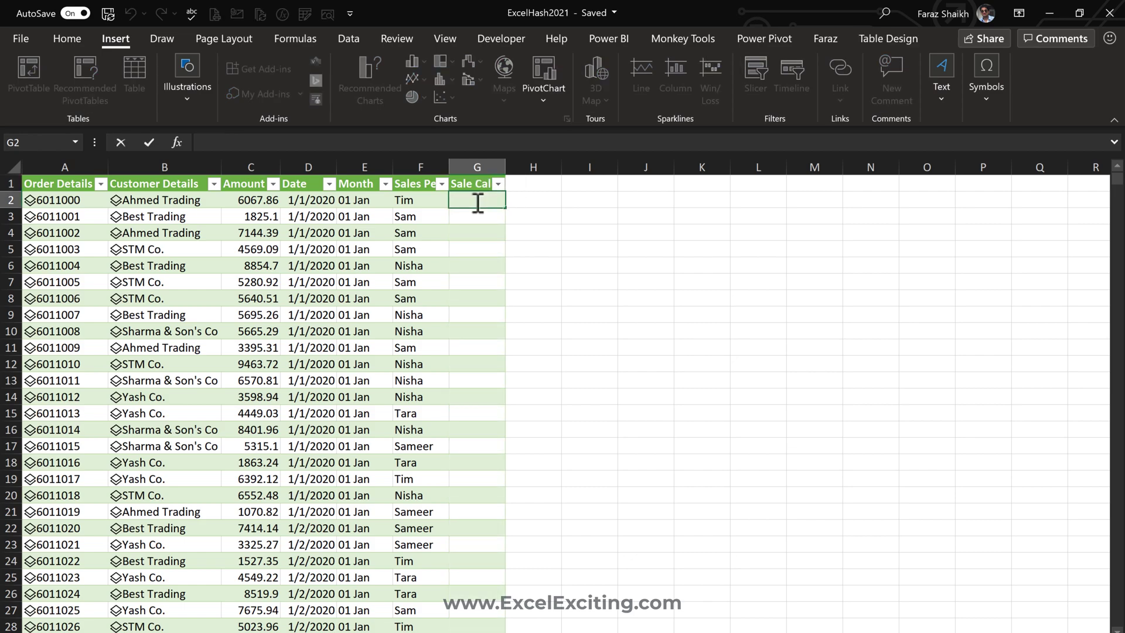
{"action": "key", "text": "ctrl+v"}
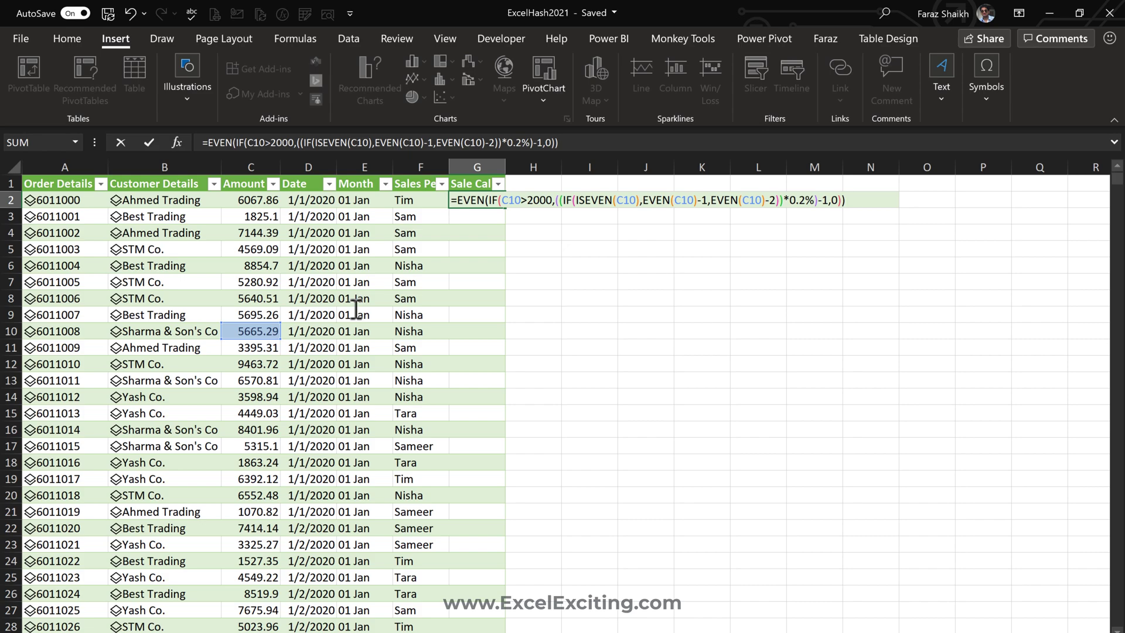
{"action": "key", "text": "Escape"}
{"action": "left_click", "coordinate": [466, 331]}
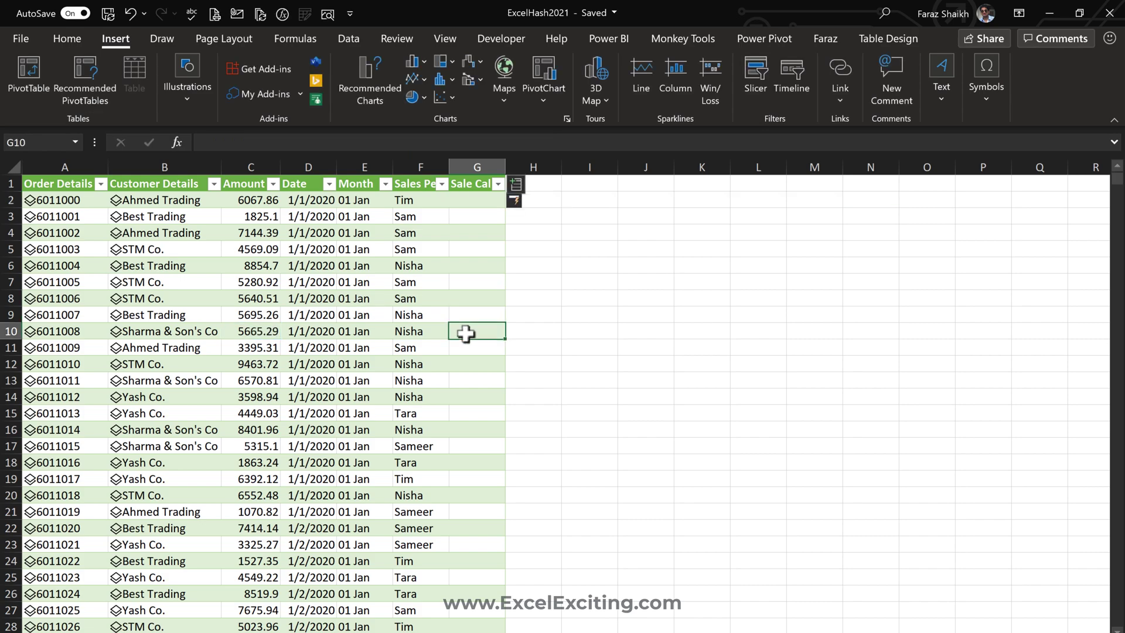
{"action": "double_click", "coordinate": [465, 333]}
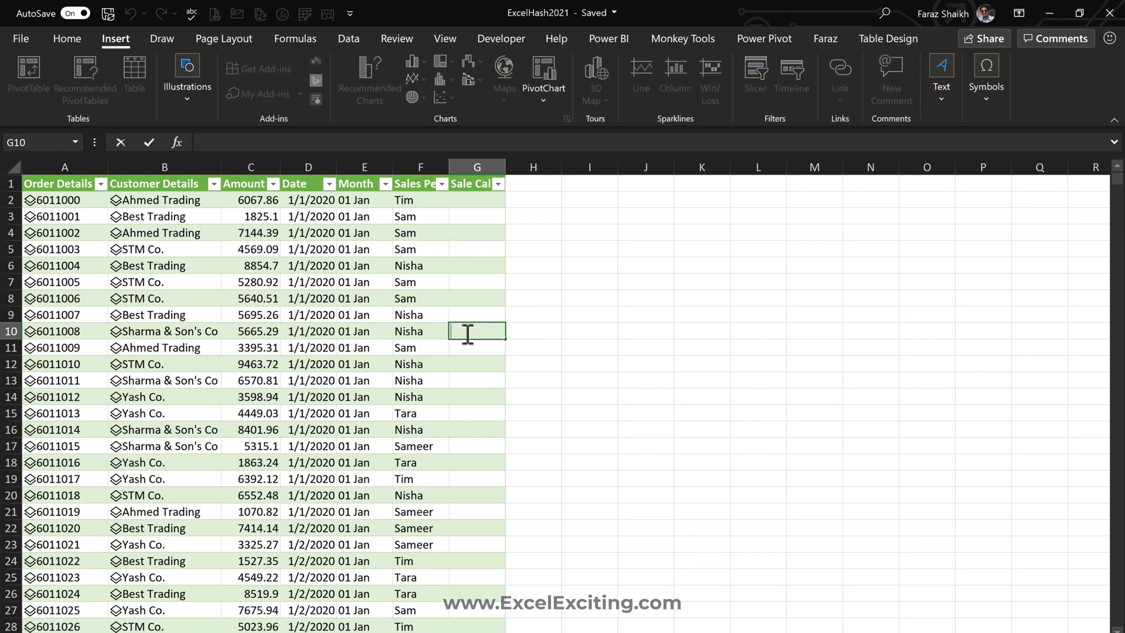
{"action": "key", "text": "ctrl+v"}
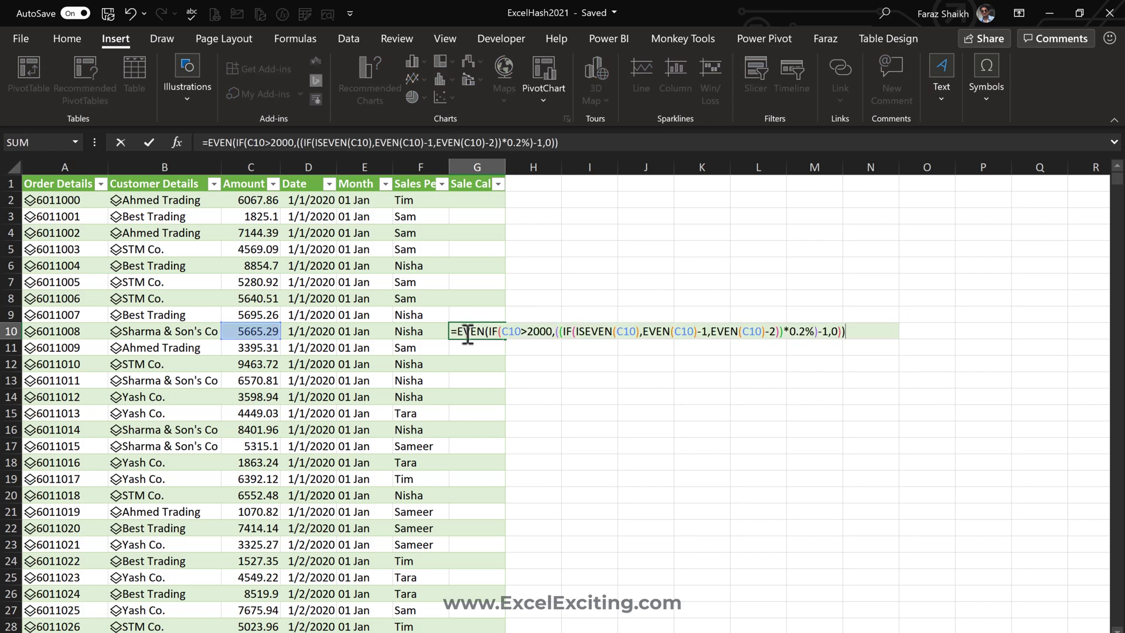
{"action": "key", "text": "Return"}
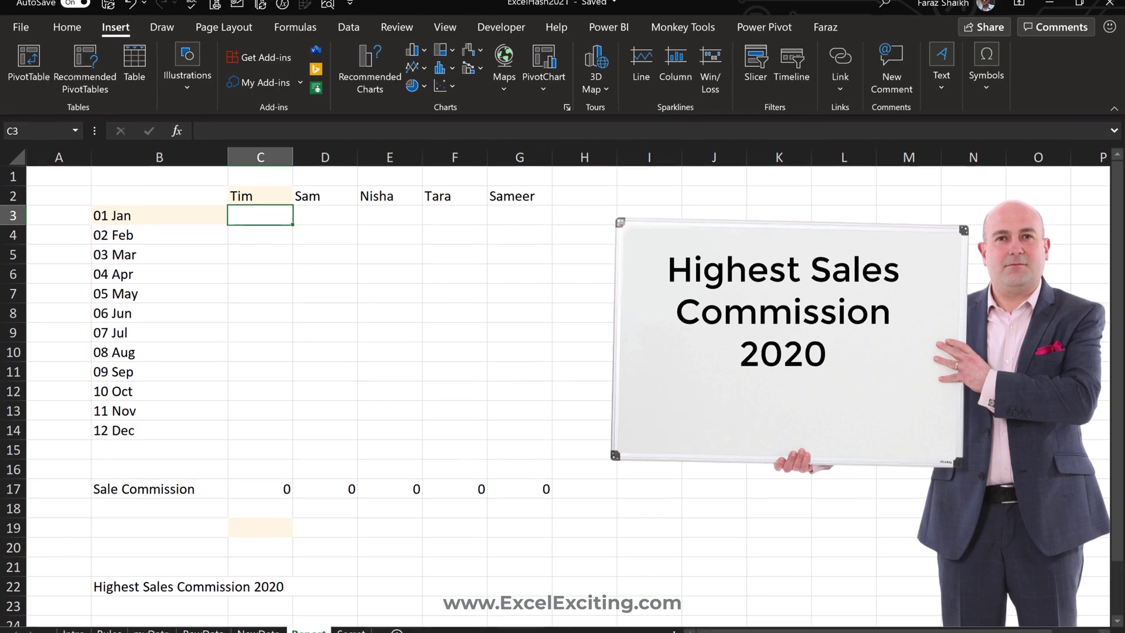
- Start a SUMIFS formula in report cell C3
{"action": "key", "text": "F2"}
{"action": "type", "text": "=sum"}
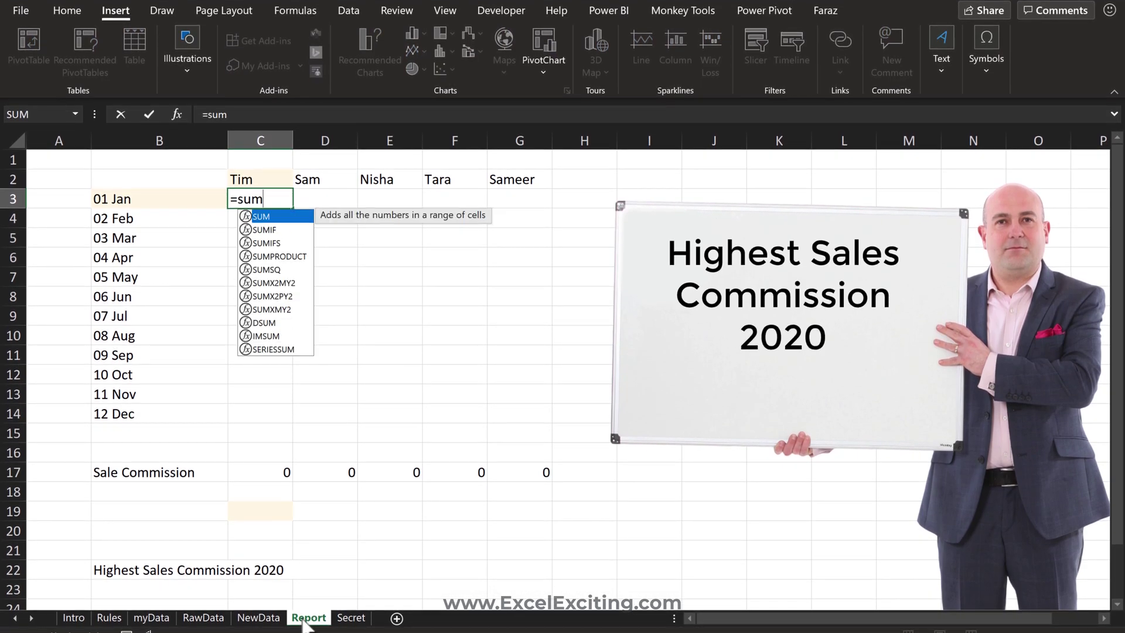
{"action": "type", "text": "if"}
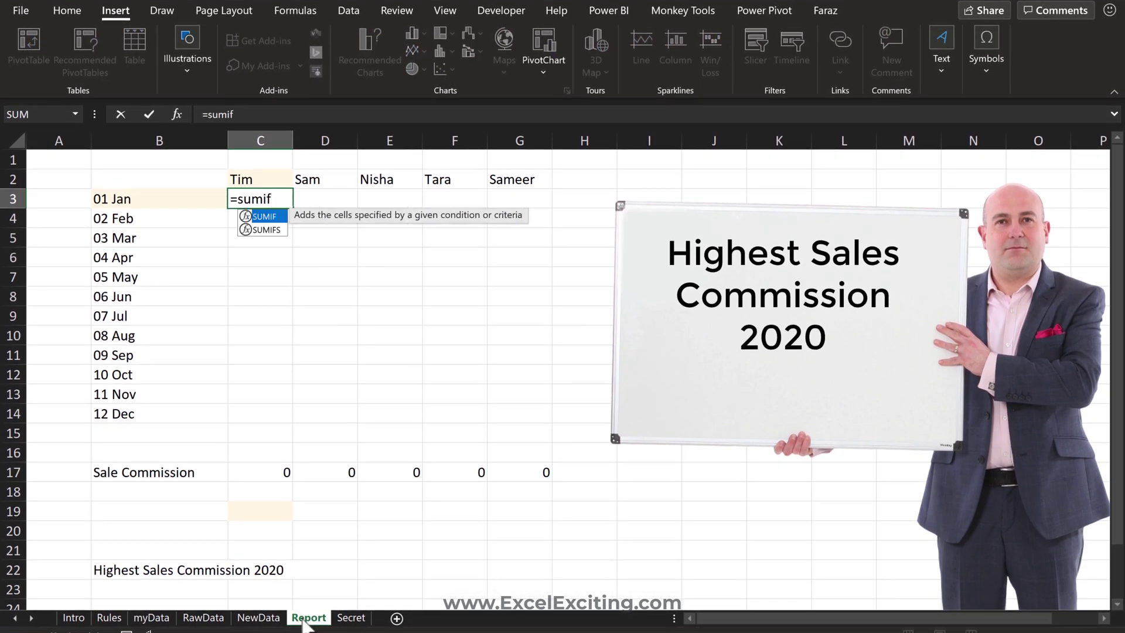
{"action": "key", "text": "Tab"}
{"action": "key", "text": "BackSpace"}
{"action": "type", "text": "s"}
{"action": "key", "text": "Tab"}
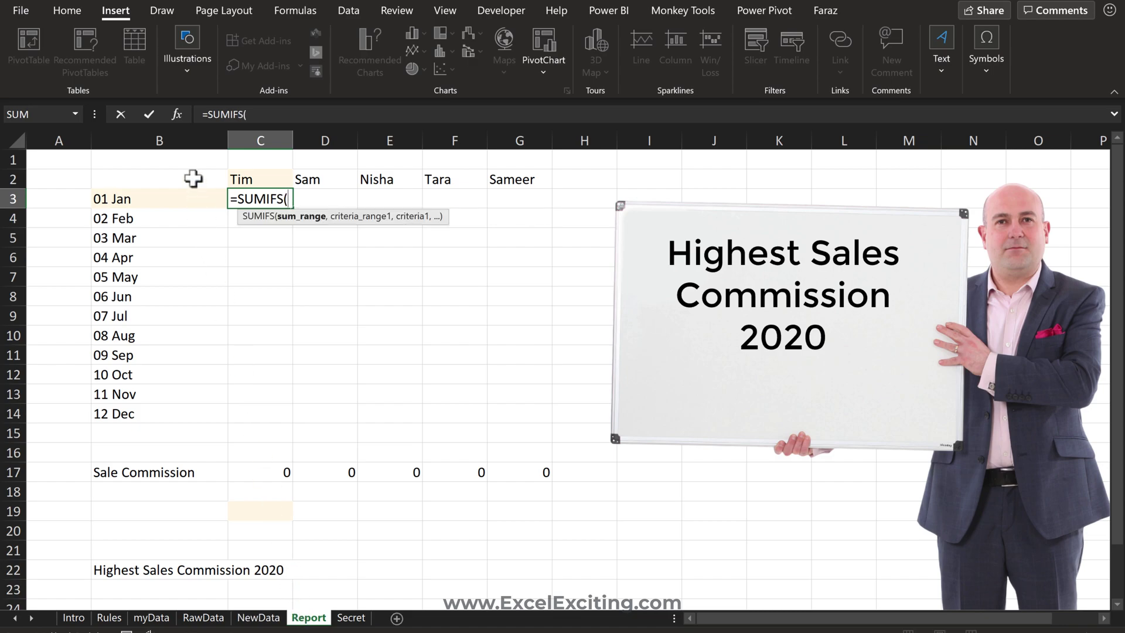
- Point SUMIFS at the Sale Cal, Month and Sales Person columns, then dismiss the too-few-arguments warning
{"action": "left_click", "coordinate": [151, 617]}
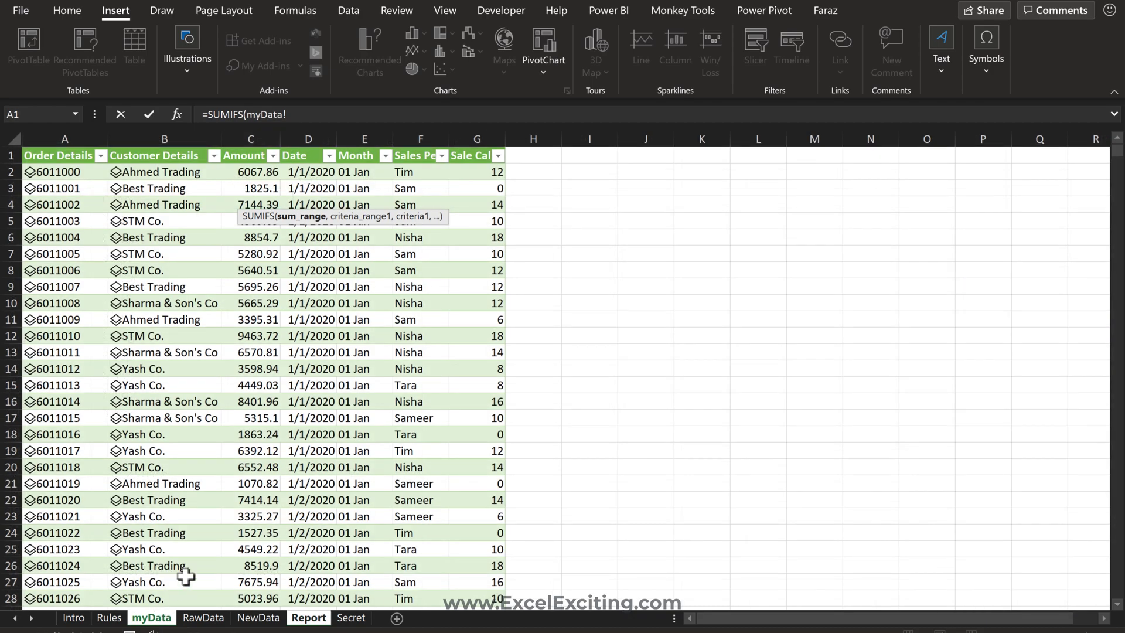
{"action": "left_click", "coordinate": [479, 145]}
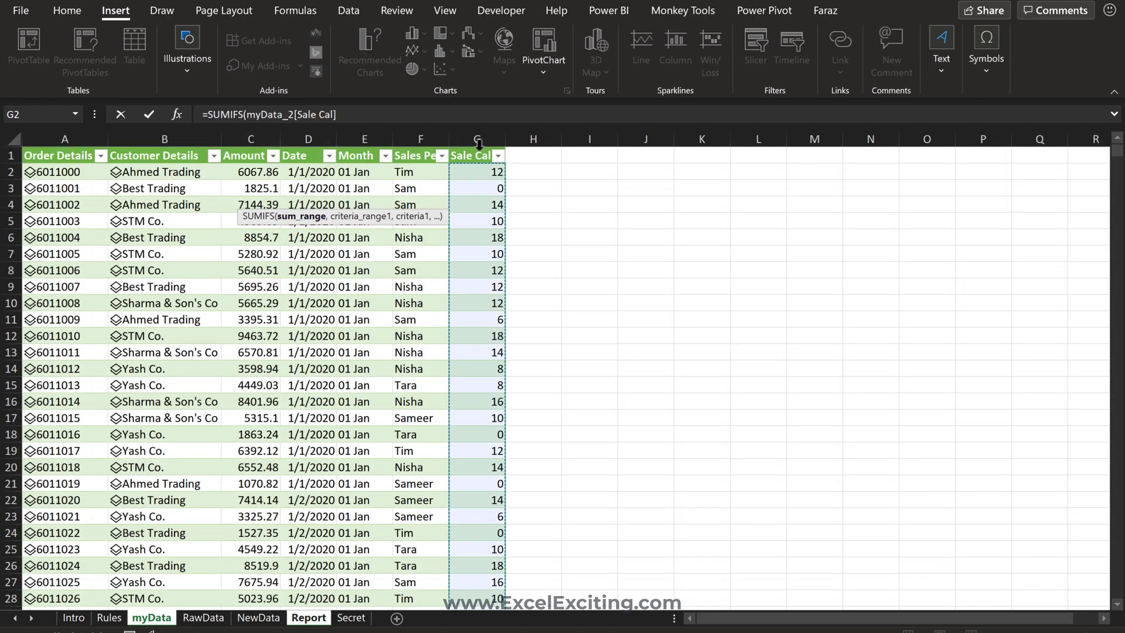
{"action": "type", "text": ","}
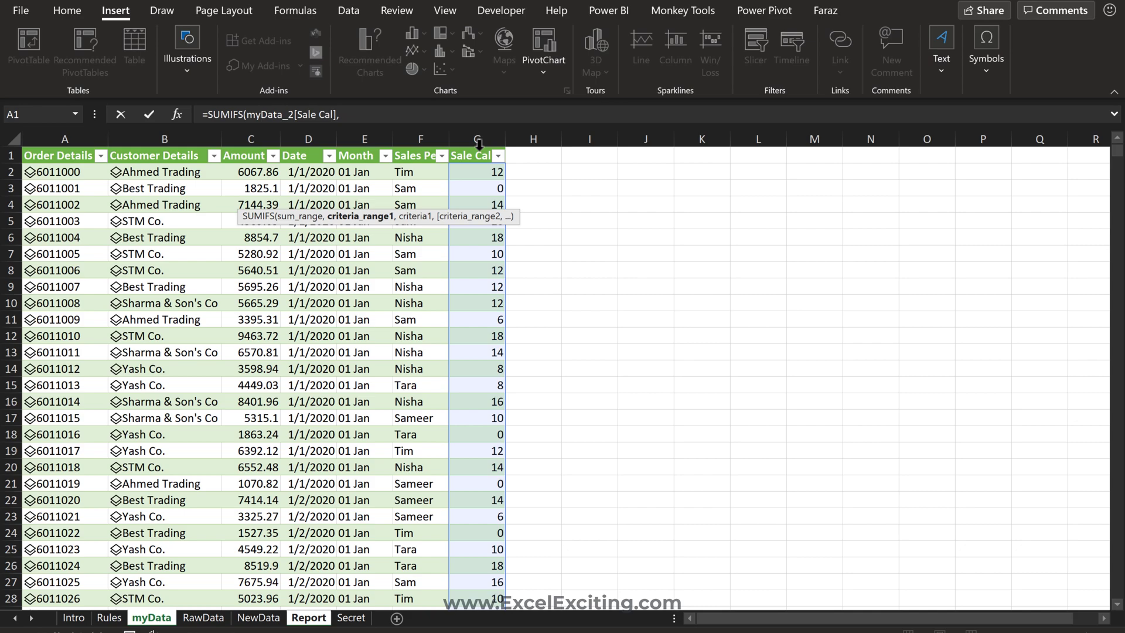
{"action": "left_click", "coordinate": [369, 145]}
{"action": "type", "text": ","}
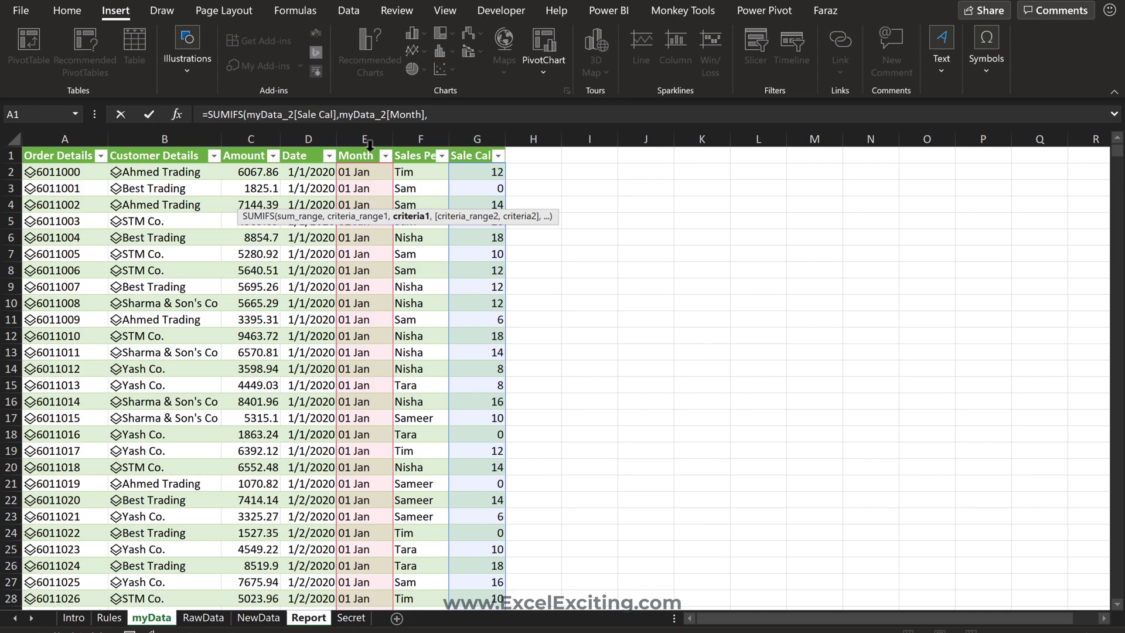
{"action": "type", "text": ","}
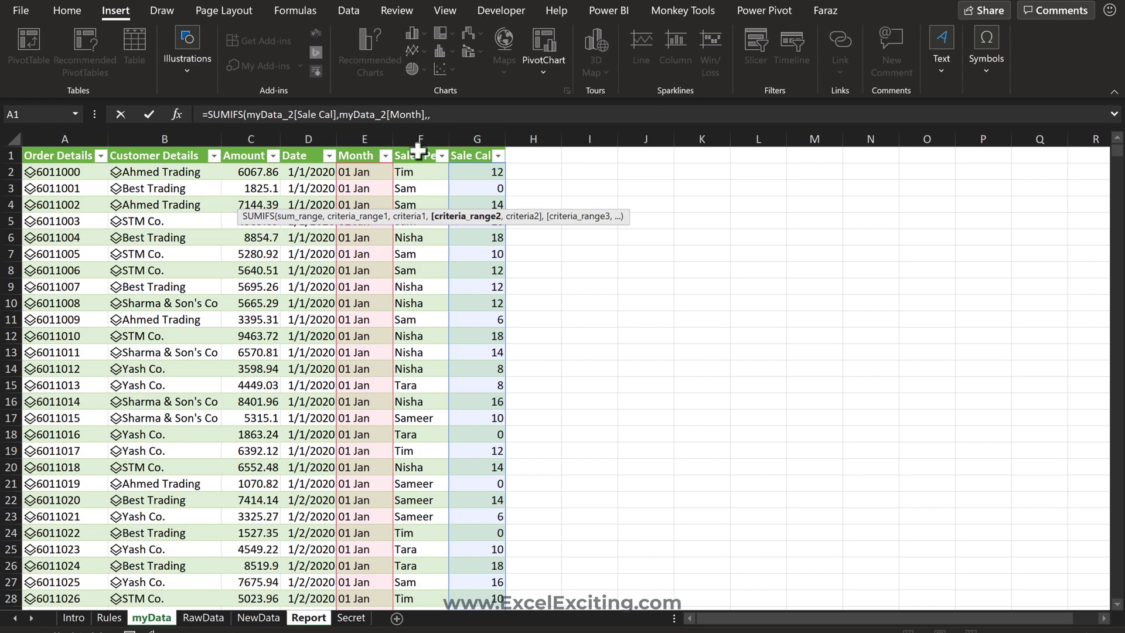
{"action": "left_click", "coordinate": [419, 144]}
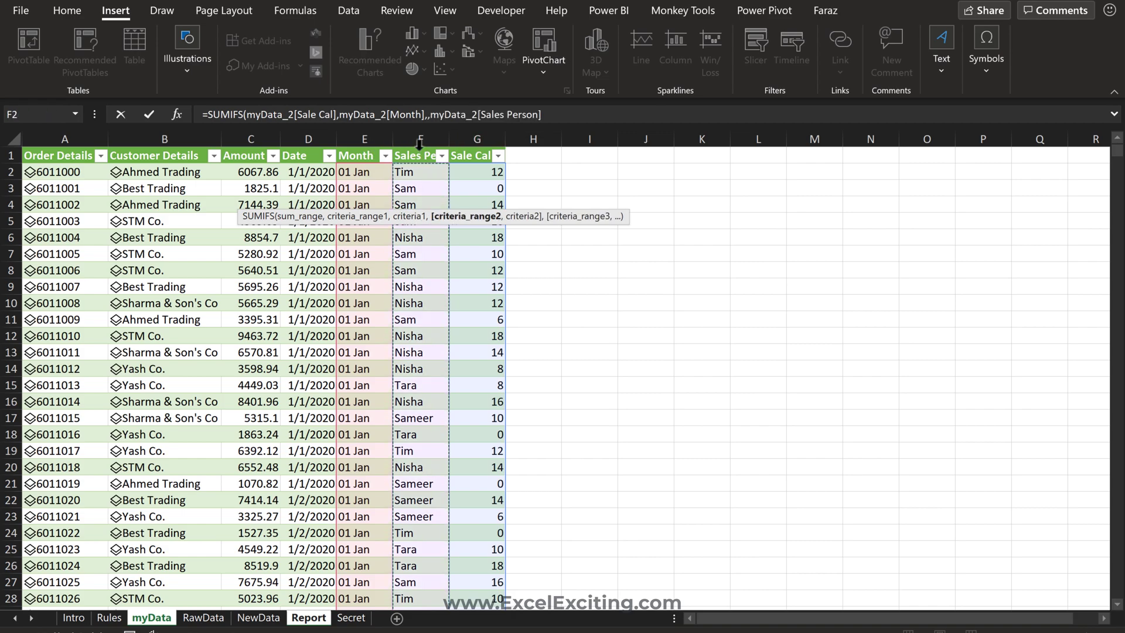
{"action": "type", "text": ")"}
{"action": "key", "text": "Return"}
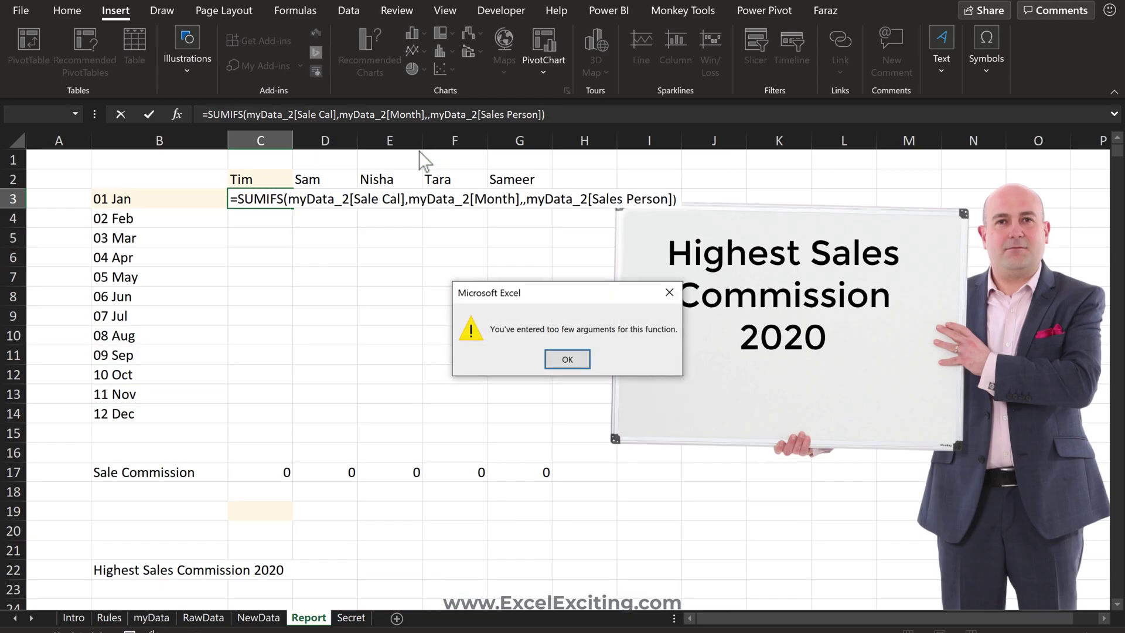
{"action": "key", "text": "Return"}
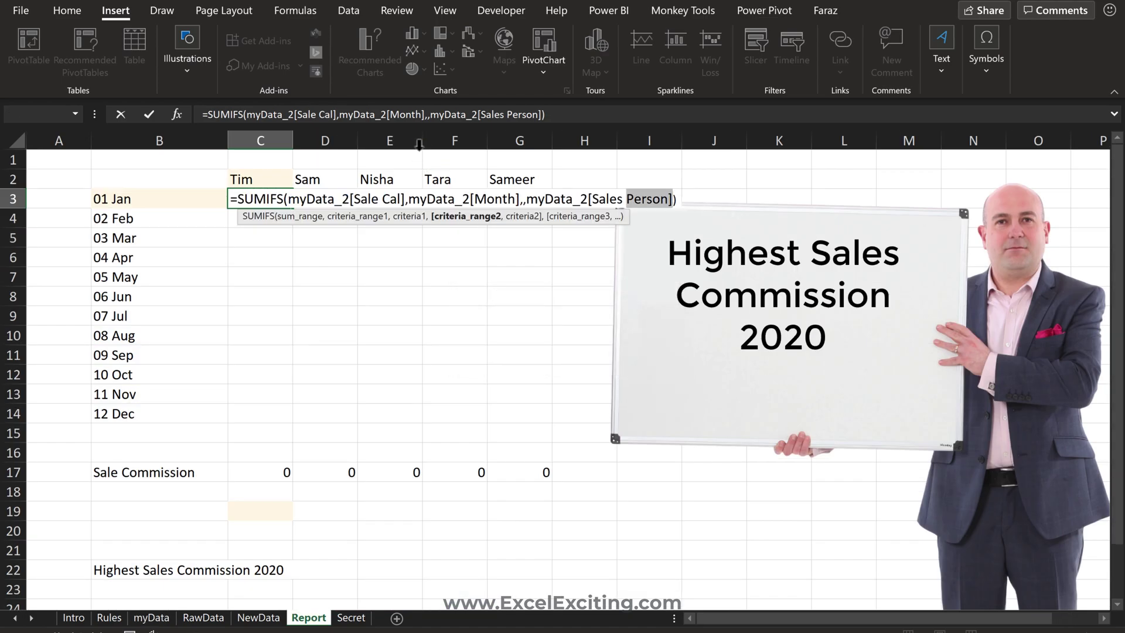
- In Function Arguments, set Criteria1 to B3# and Criteria2 to C2 for the C3 SUMIFS
{"action": "left_click", "coordinate": [177, 114]}
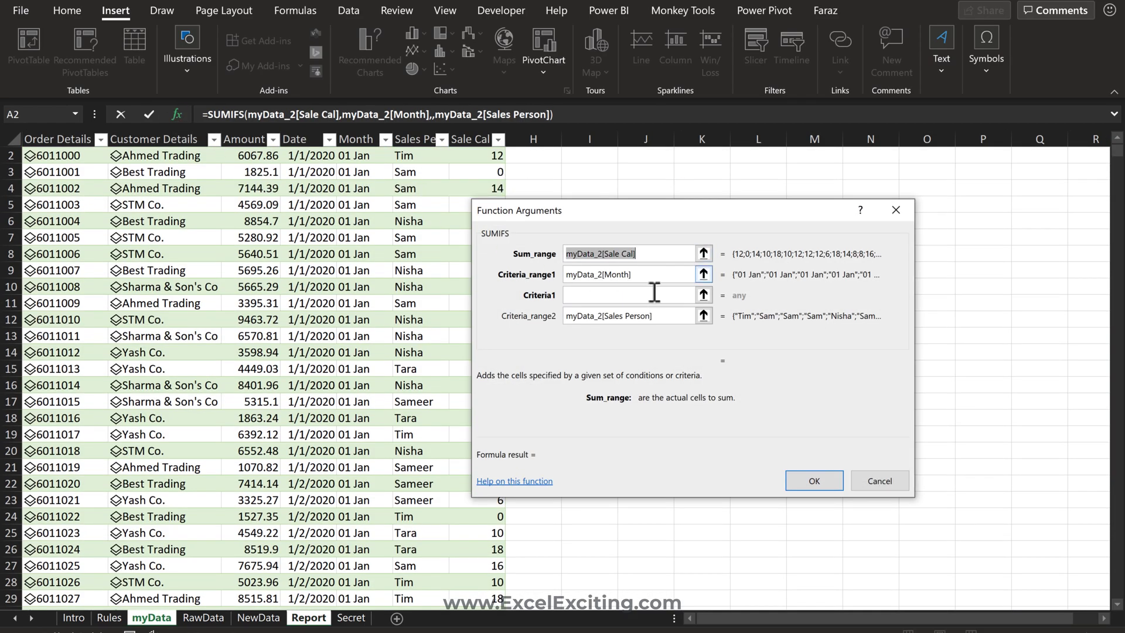
{"action": "left_click", "coordinate": [654, 293]}
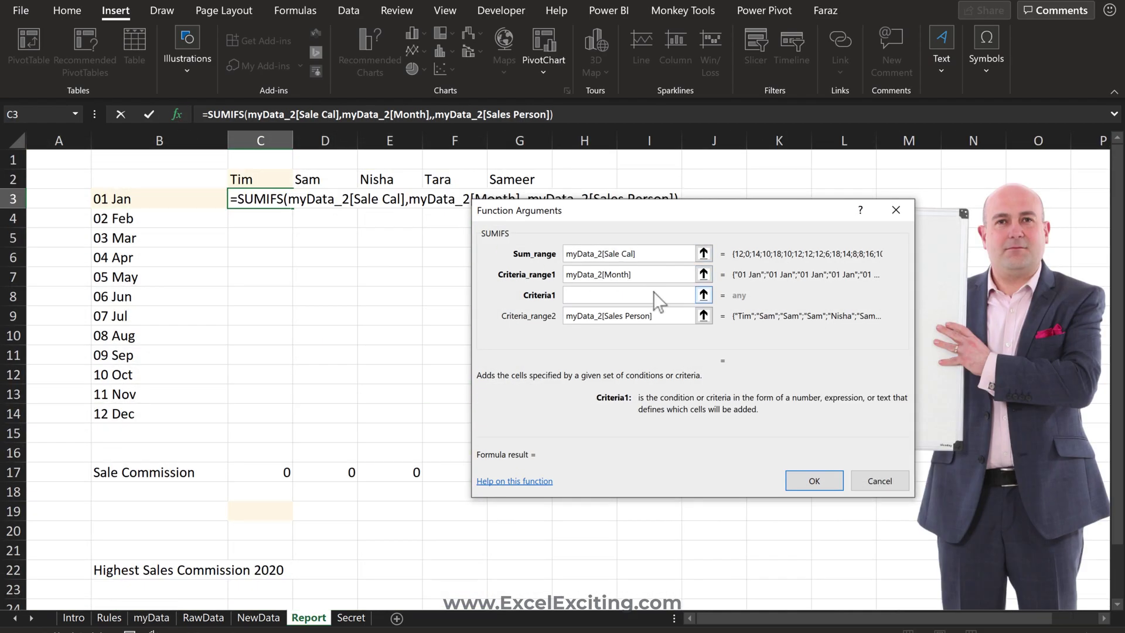
{"action": "left_click", "coordinate": [157, 198]}
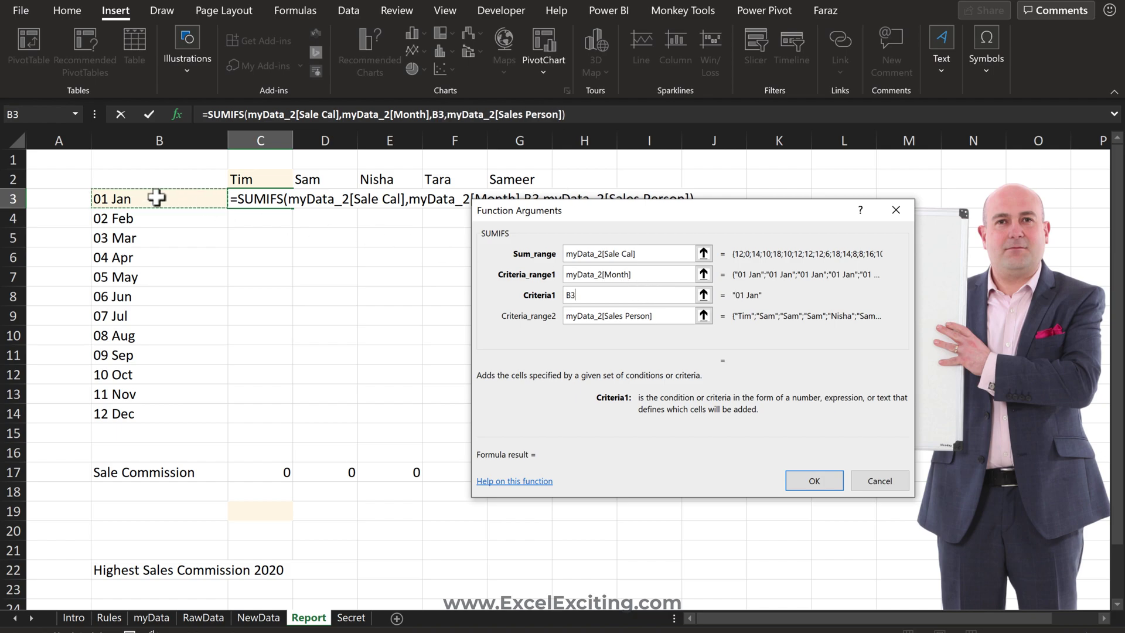
{"action": "type", "text": "#"}
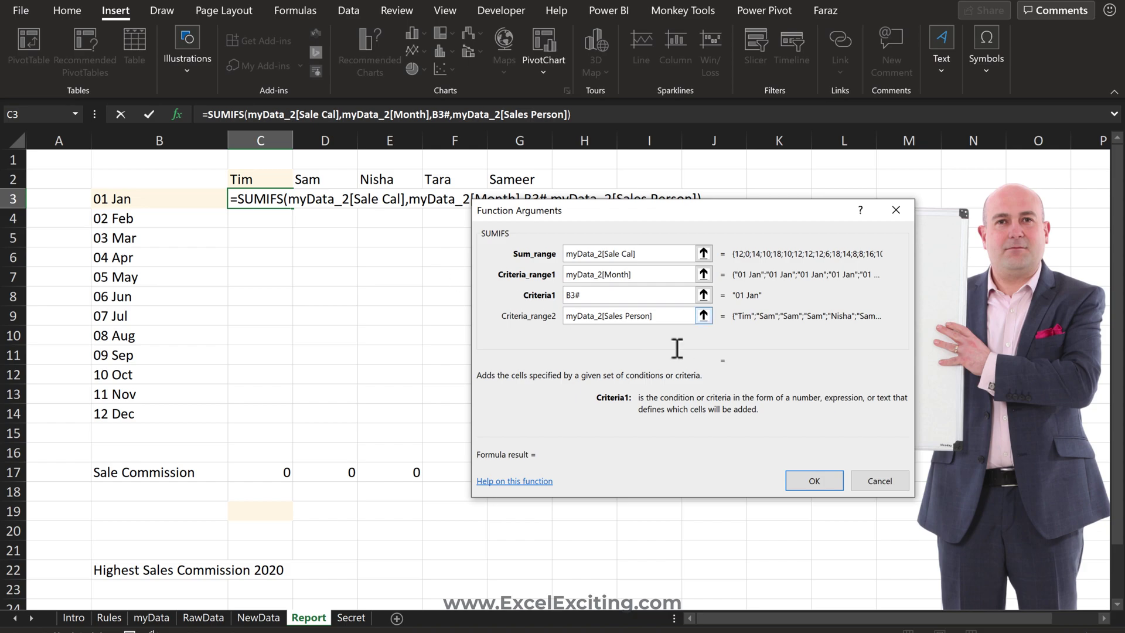
{"action": "left_click", "coordinate": [673, 315]}
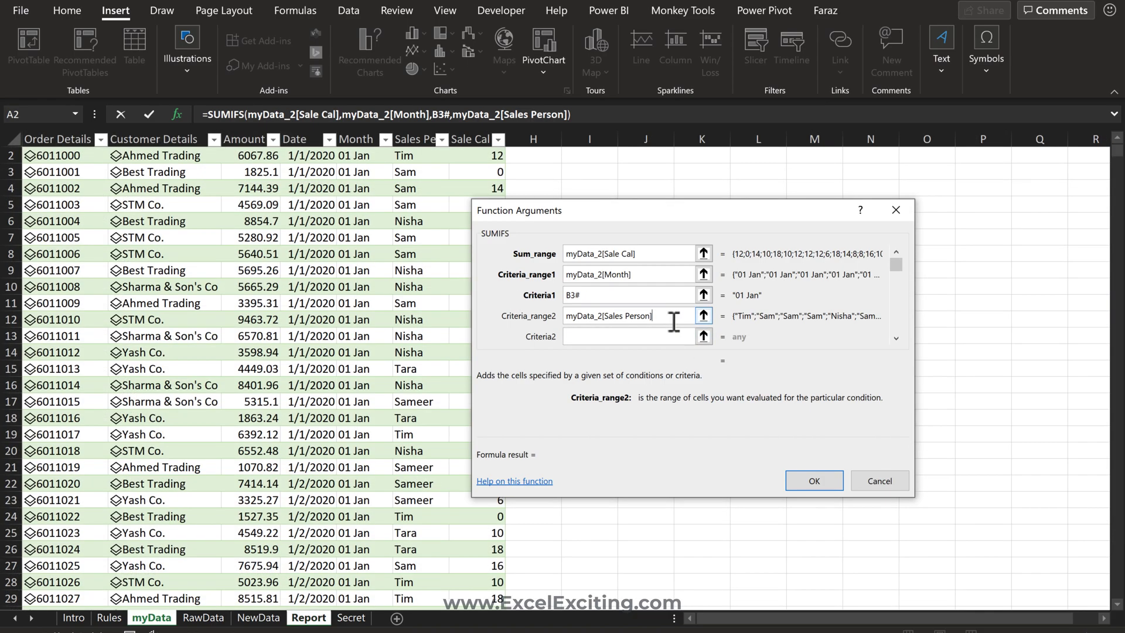
{"action": "left_click", "coordinate": [652, 335]}
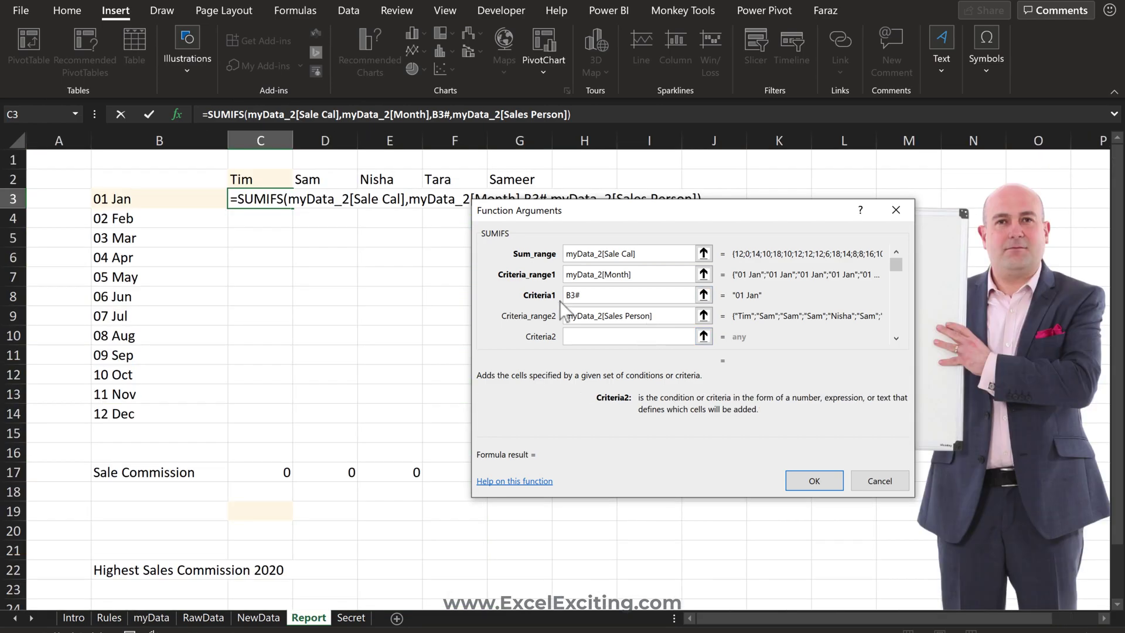
{"action": "left_click", "coordinate": [268, 175]}
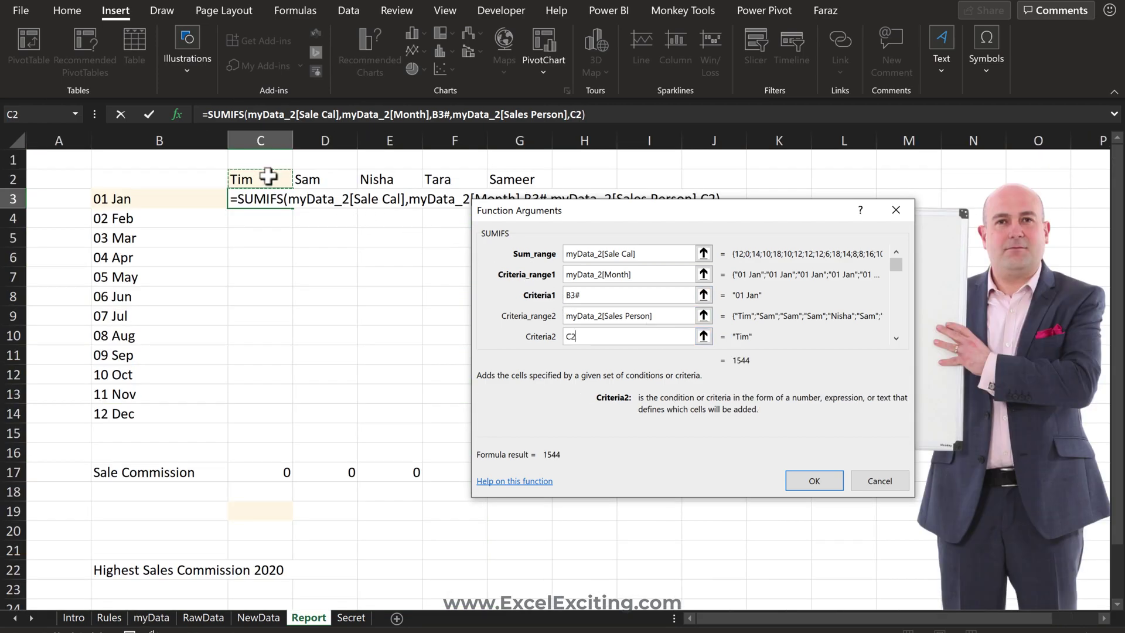
{"action": "left_click", "coordinate": [814, 480]}
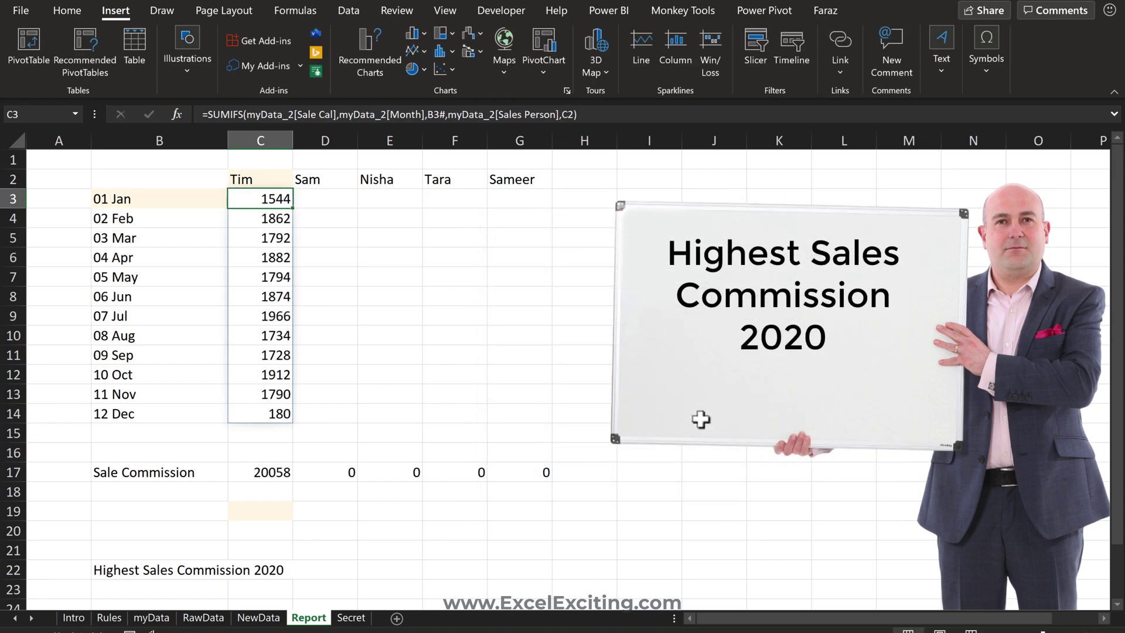
- Change the C3 criterion C2 to C2# so the grid fills for all five salespeople
{"action": "double_click", "coordinate": [262, 199]}
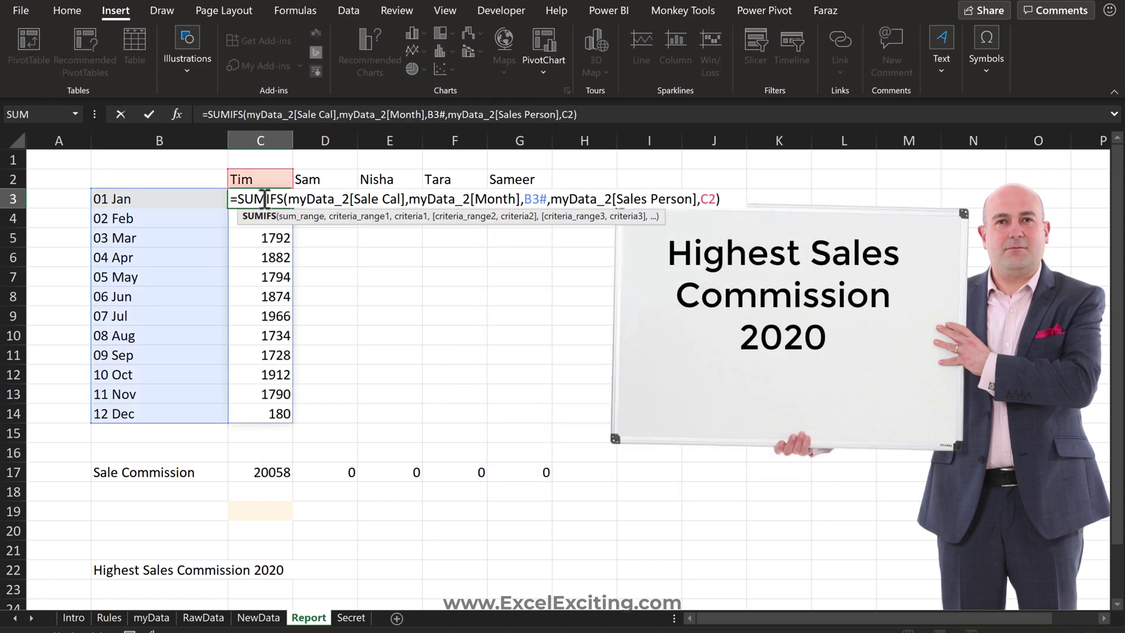
{"action": "left_click", "coordinate": [714, 199]}
{"action": "type", "text": "#"}
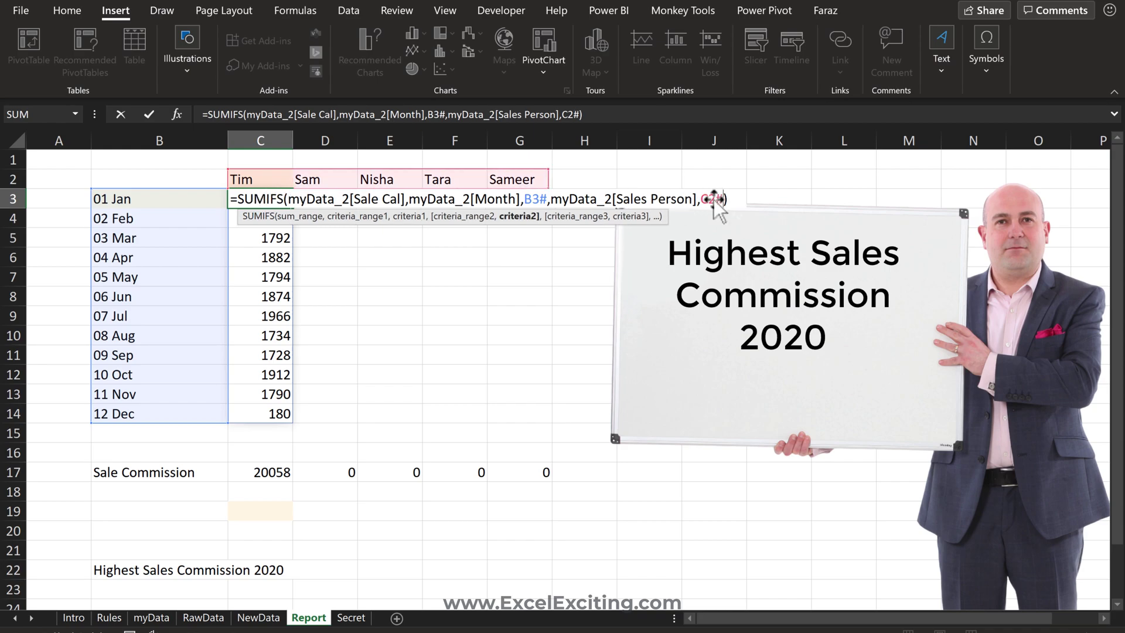
{"action": "key", "text": "Return"}
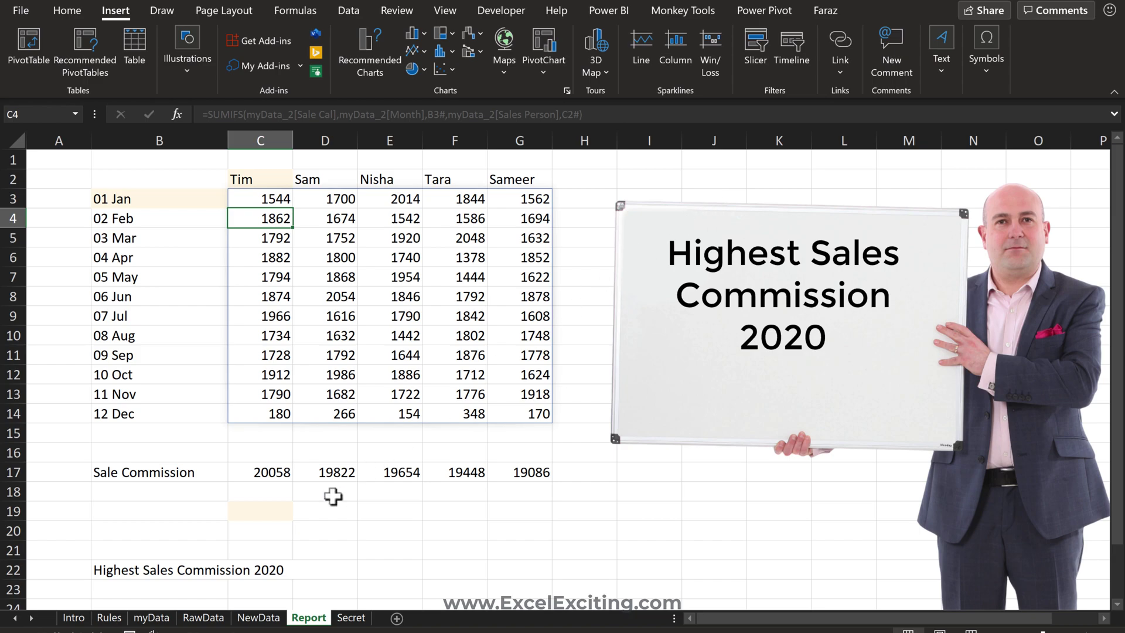
{"action": "left_click", "coordinate": [279, 515]}
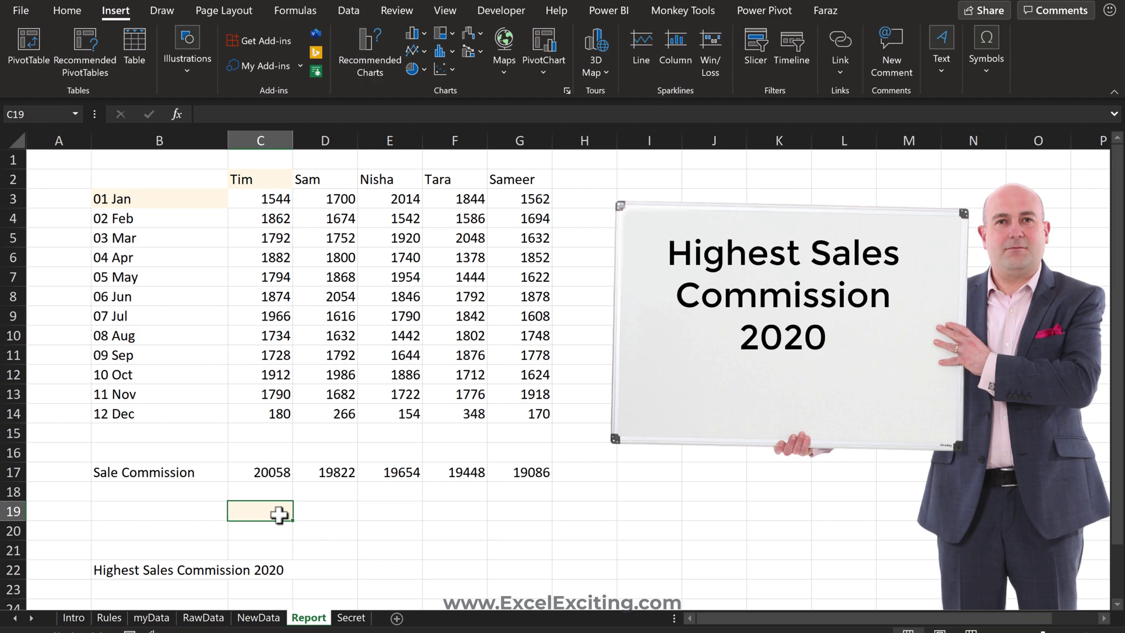
{"action": "type", "text": "="}
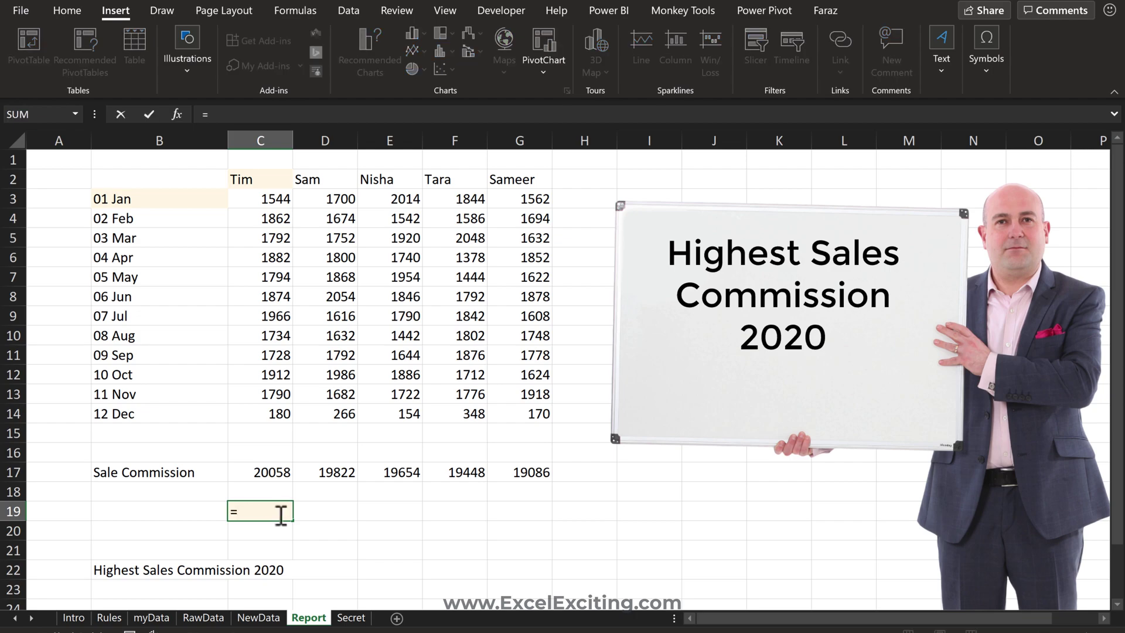
{"action": "type", "text": "ind"}
- Begin the C19 formula as INDEX over the row 2 names with an XMATCH lookup
{"action": "key", "text": "Tab"}
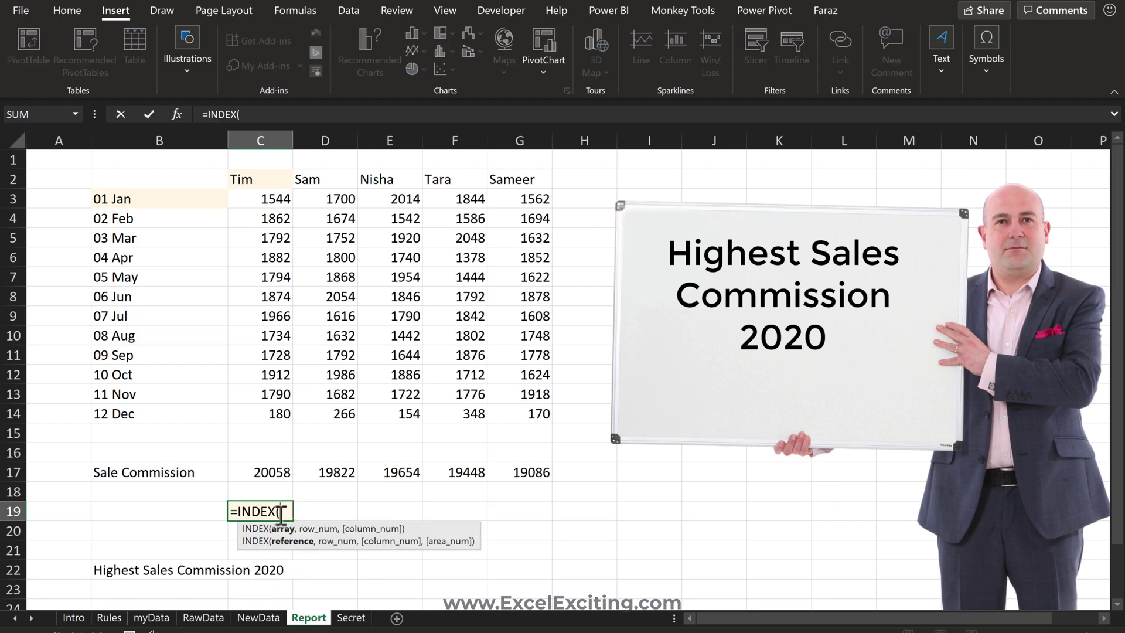
{"action": "left_click_drag", "start_coordinate": [252, 178], "coordinate": [513, 179]}
{"action": "type", "text": ","}
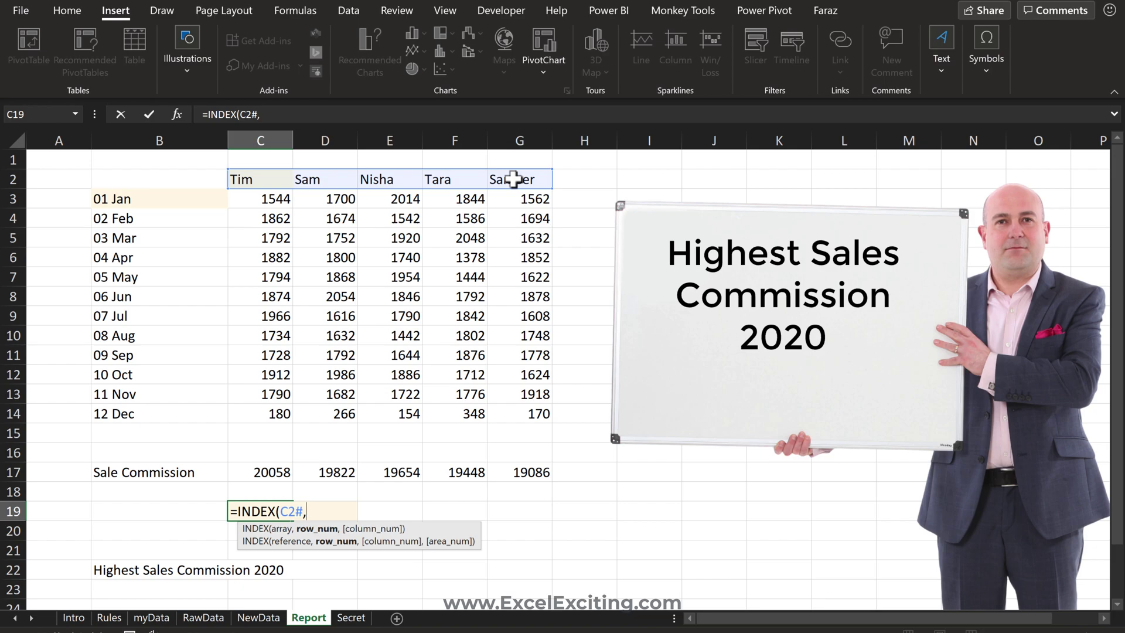
{"action": "type", "text": "x"}
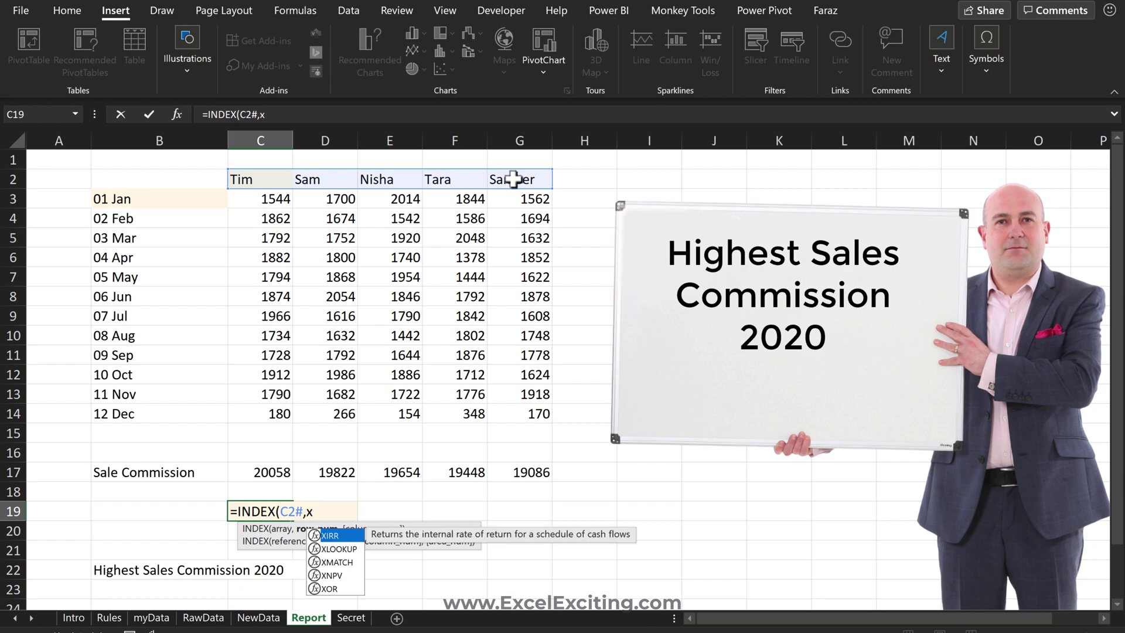
{"action": "key", "text": "Down"}
{"action": "key", "text": "Down"}
{"action": "key", "text": "Tab"}
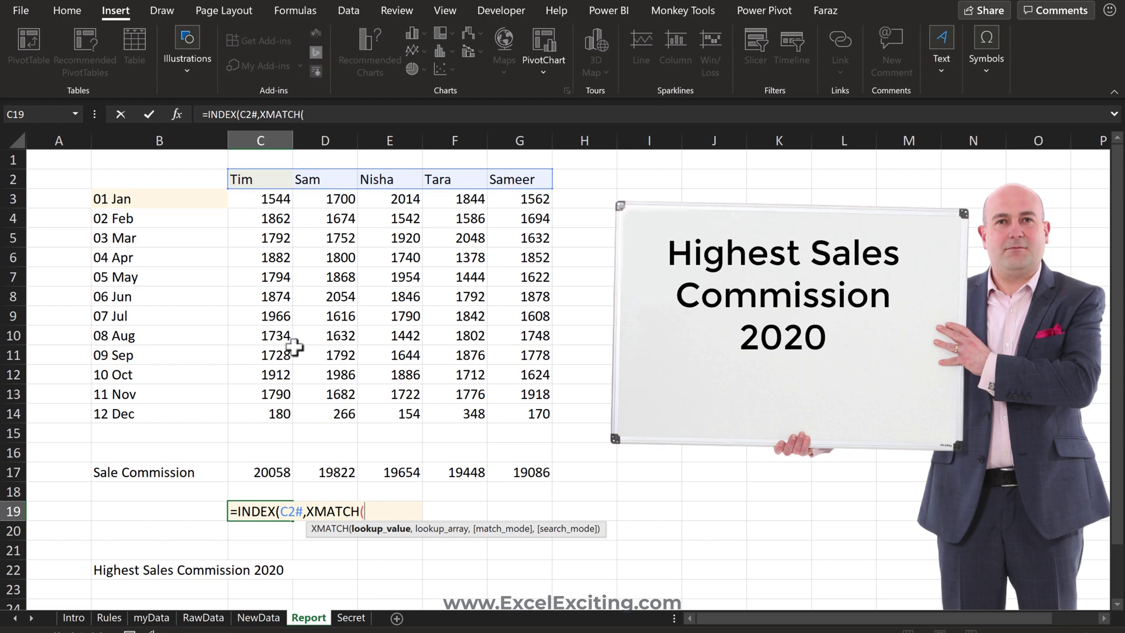
- Match MAX(C17:G17) within C17:G17 to complete the formula, returning Tim
{"action": "type", "text": "max"}
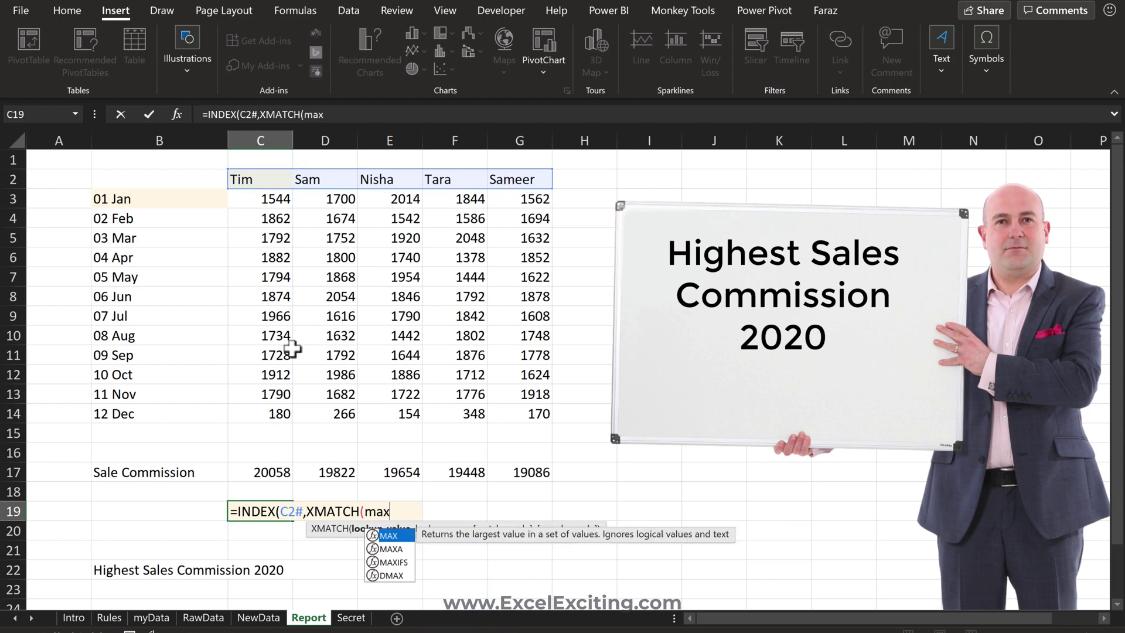
{"action": "key", "text": "Tab"}
{"action": "left_click_drag", "start_coordinate": [264, 473], "coordinate": [543, 466]}
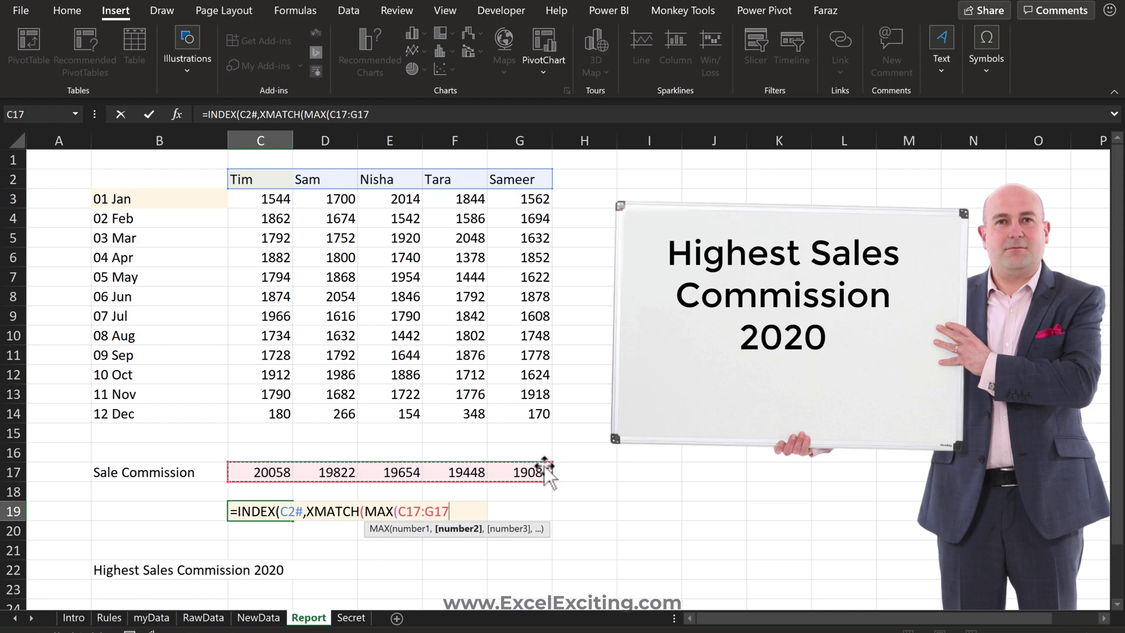
{"action": "key", "text": "BackSpace"}
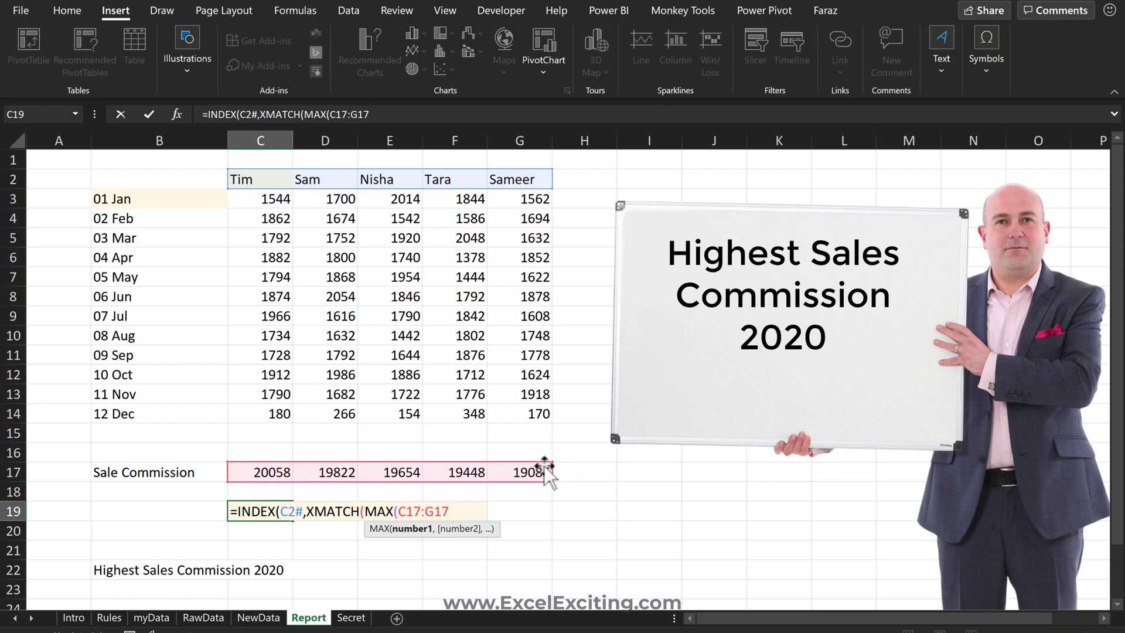
{"action": "type", "text": "),"}
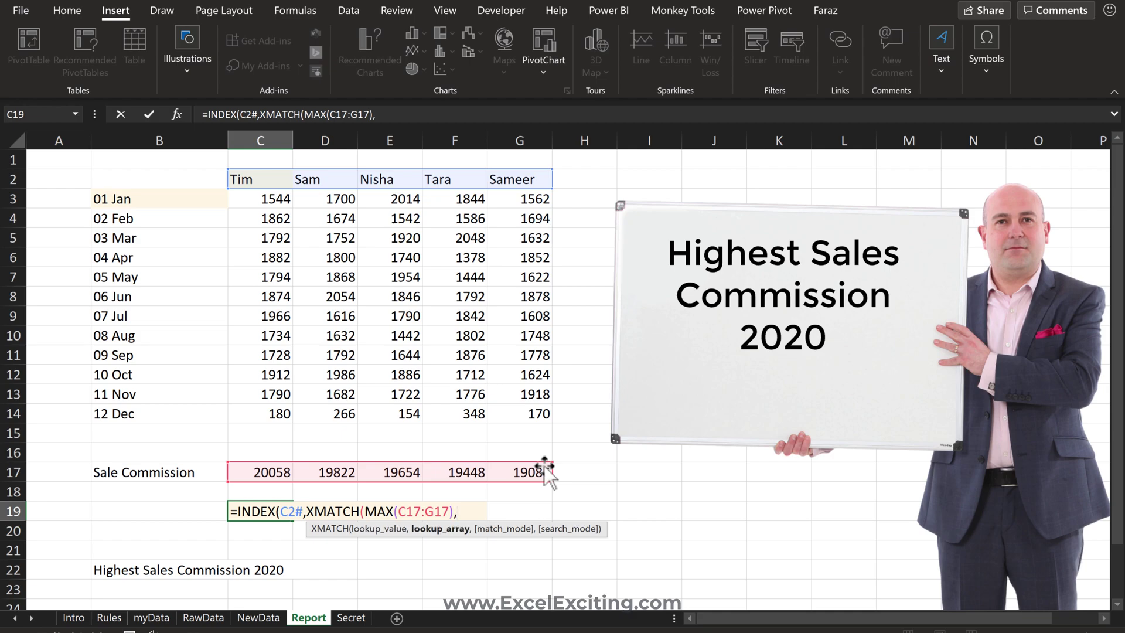
{"action": "left_click_drag", "start_coordinate": [245, 472], "coordinate": [518, 474]}
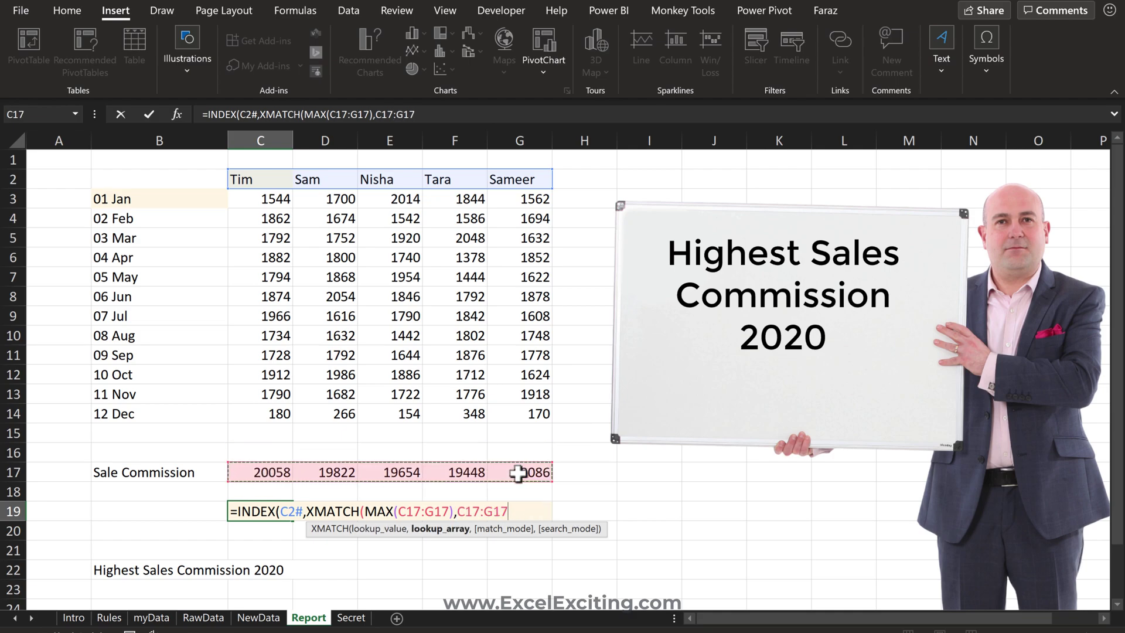
{"action": "type", "text": ","}
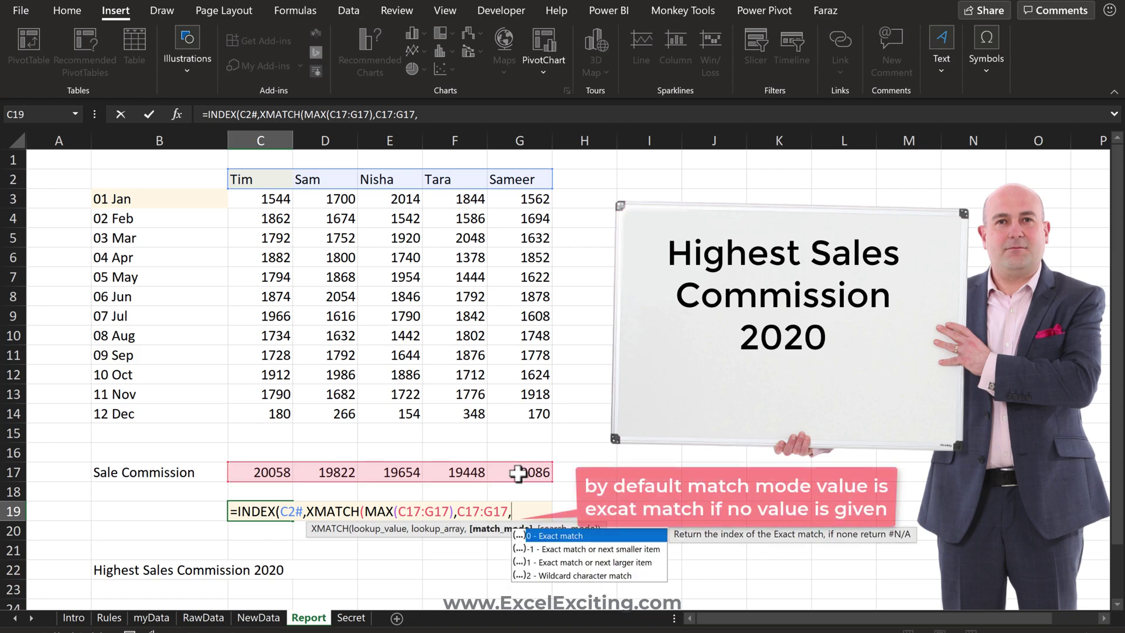
{"action": "key", "text": "BackSpace"}
{"action": "type", "text": "))"}
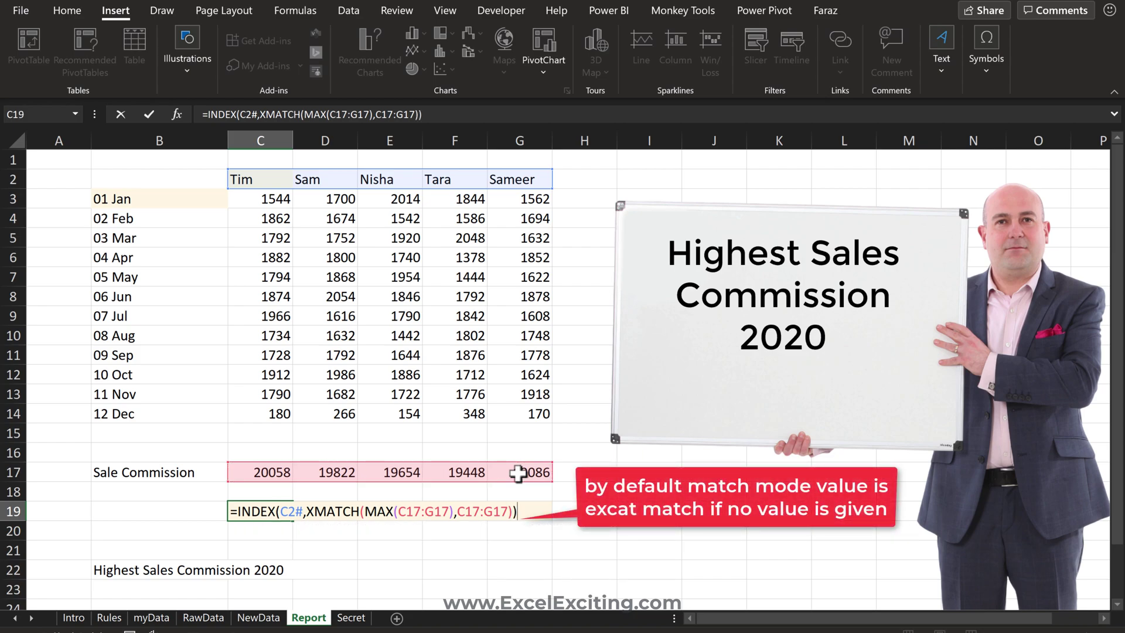
{"action": "key", "text": "Return"}
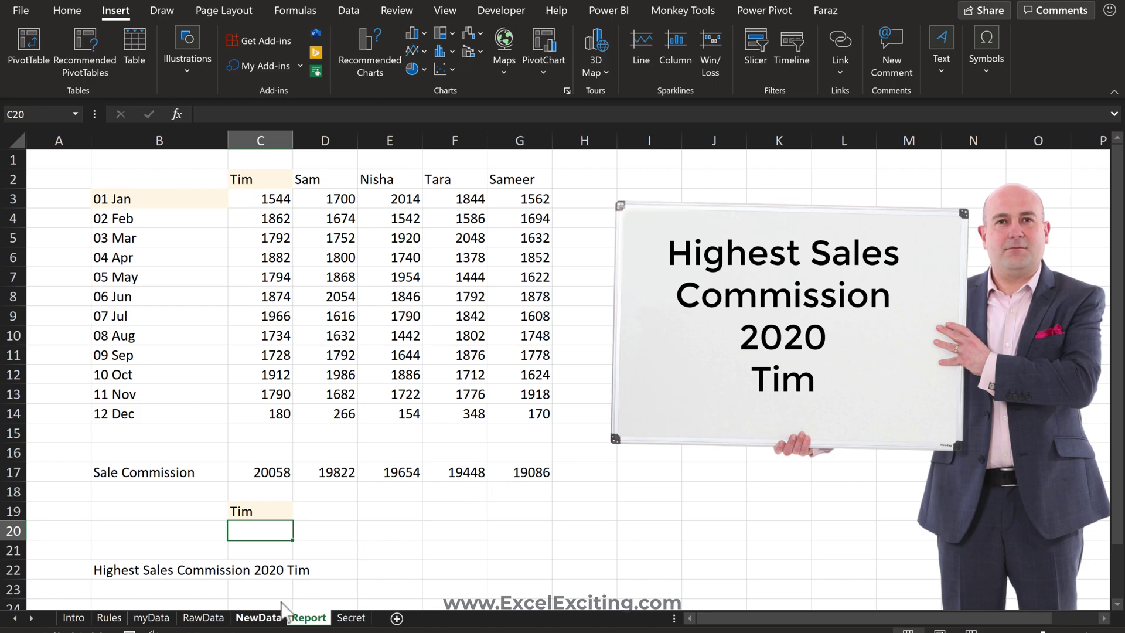
- Copy the whole block of new 5-Dec-20 orders from the NewData sheet
{"action": "left_click", "coordinate": [258, 617]}
{"action": "left_click", "coordinate": [252, 390]}
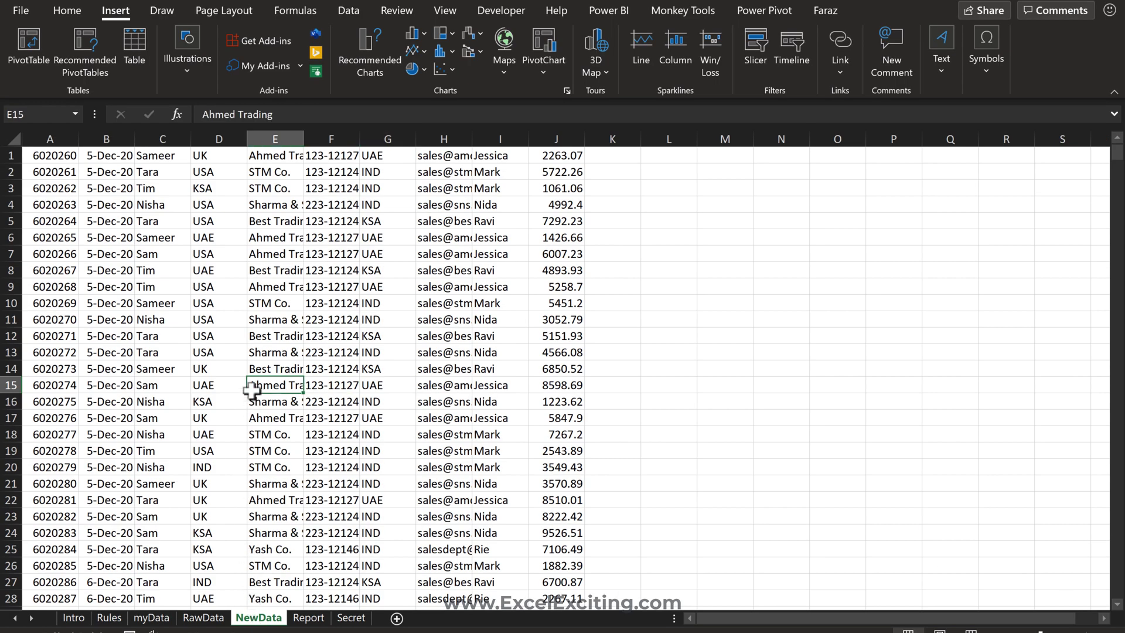
{"action": "key", "text": "ctrl+a"}
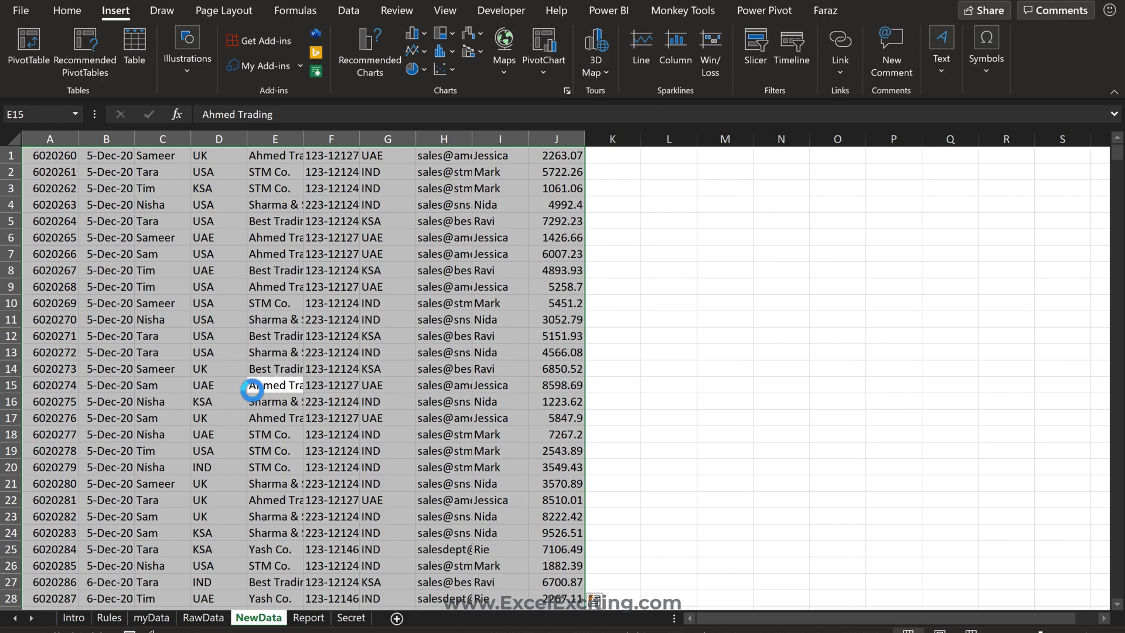
{"action": "key", "text": "ctrl+c"}
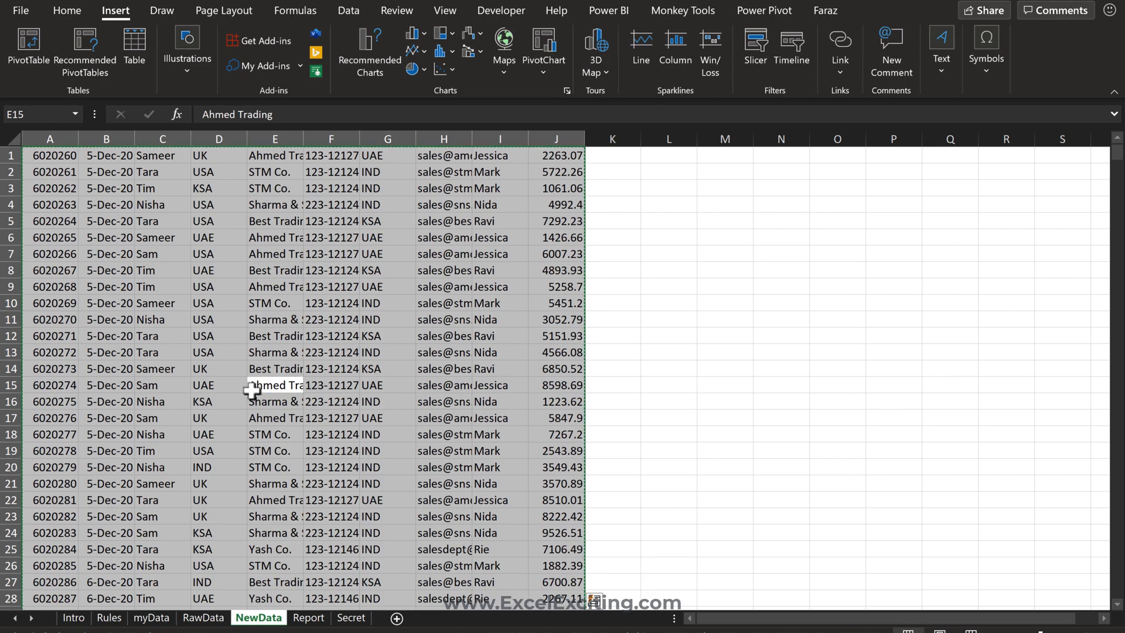
- Paste the new orders below the last row of the RawData table
{"action": "left_click", "coordinate": [167, 620]}
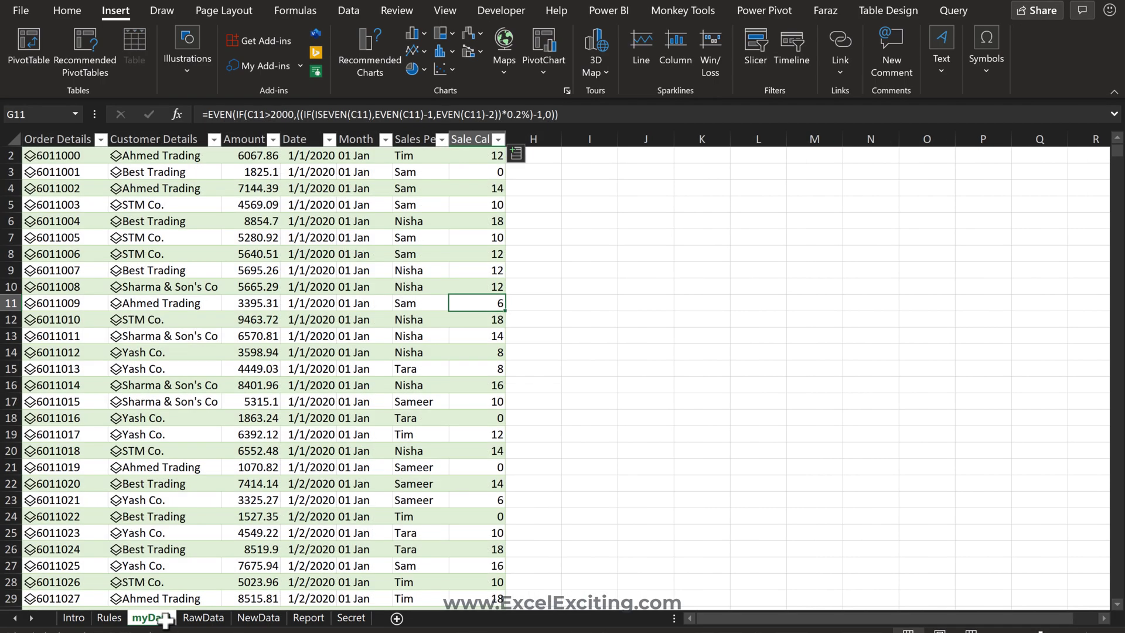
{"action": "left_click", "coordinate": [203, 619]}
{"action": "left_click", "coordinate": [71, 420]}
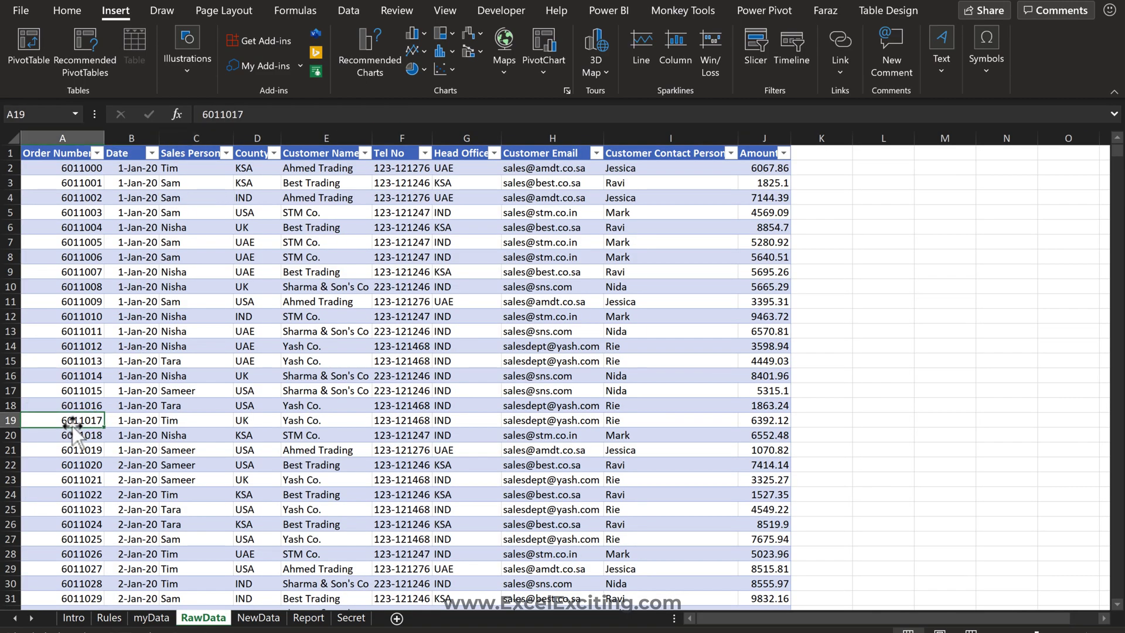
{"action": "key", "text": "ctrl+Down"}
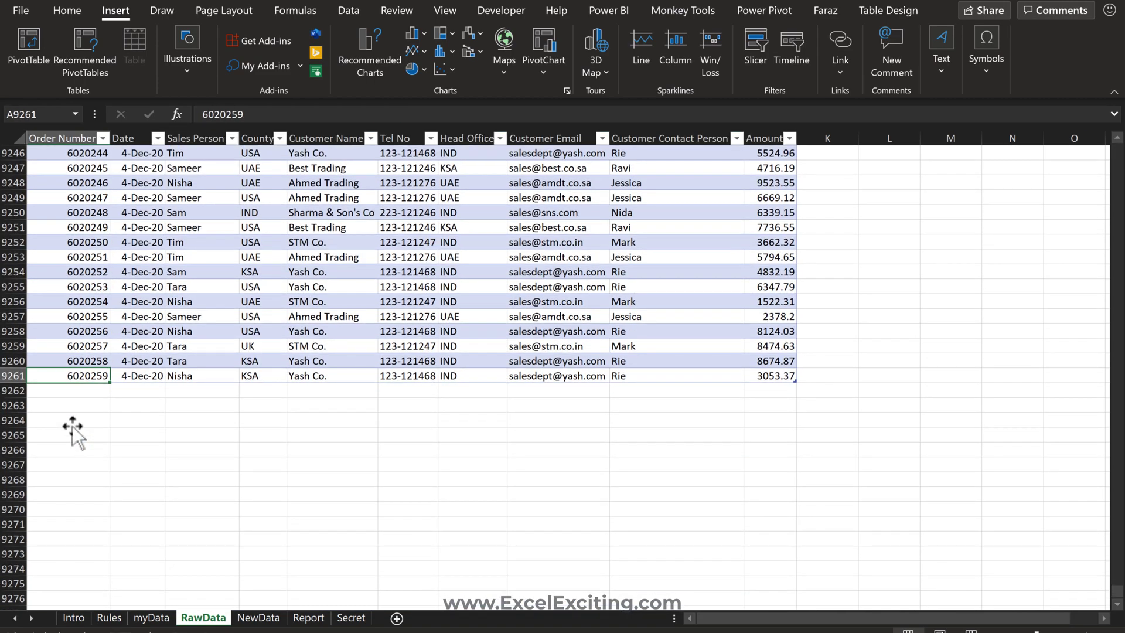
{"action": "left_click", "coordinate": [80, 392]}
{"action": "key", "text": "ctrl+v"}
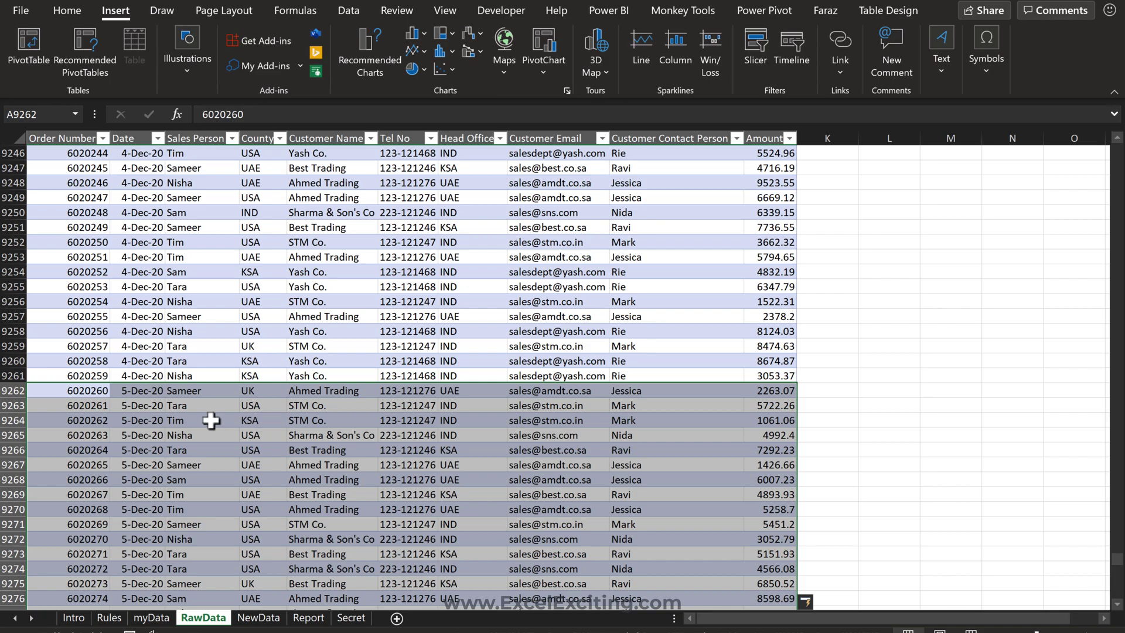
- Check the emptied NewData sheet and return to RawData
{"action": "key", "text": "ctrl+Page_Down"}
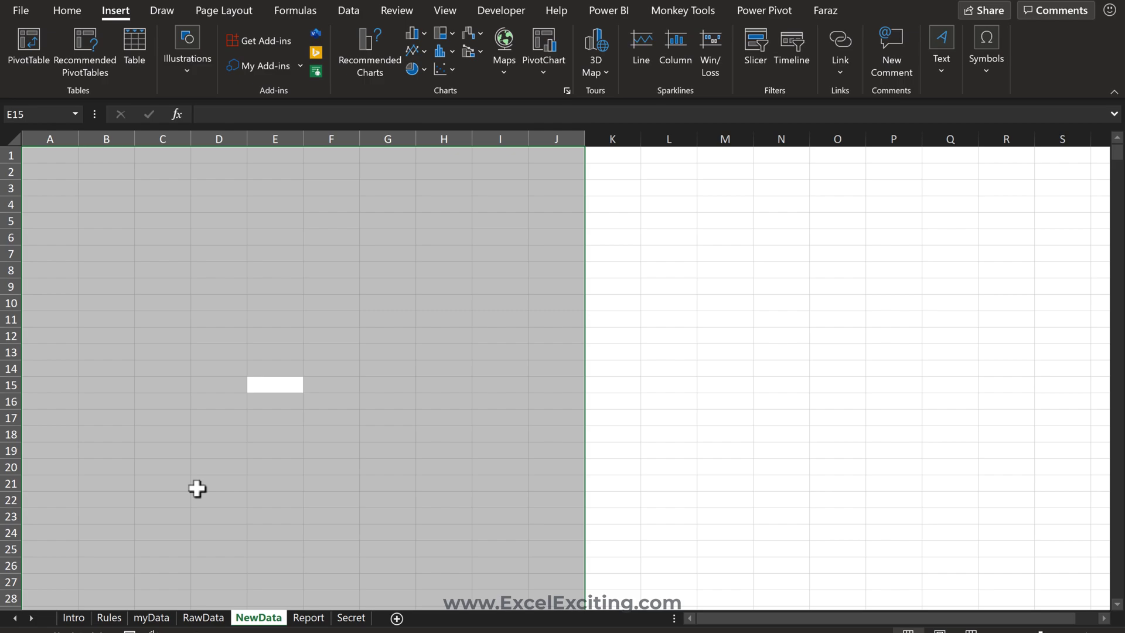
{"action": "left_click", "coordinate": [49, 159]}
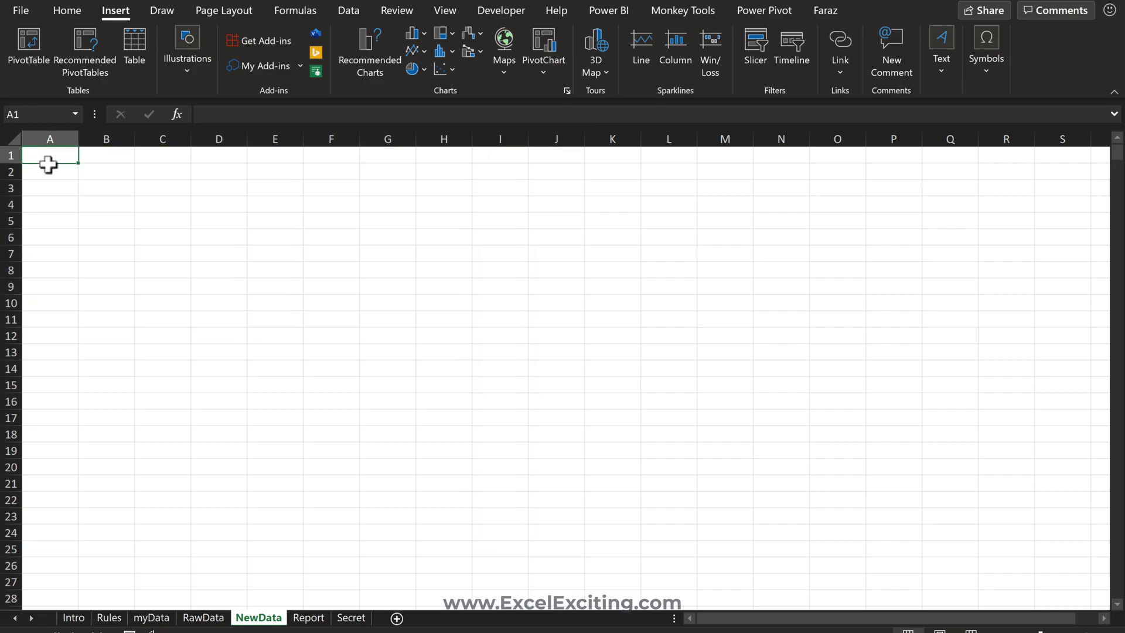
{"action": "left_click", "coordinate": [193, 617]}
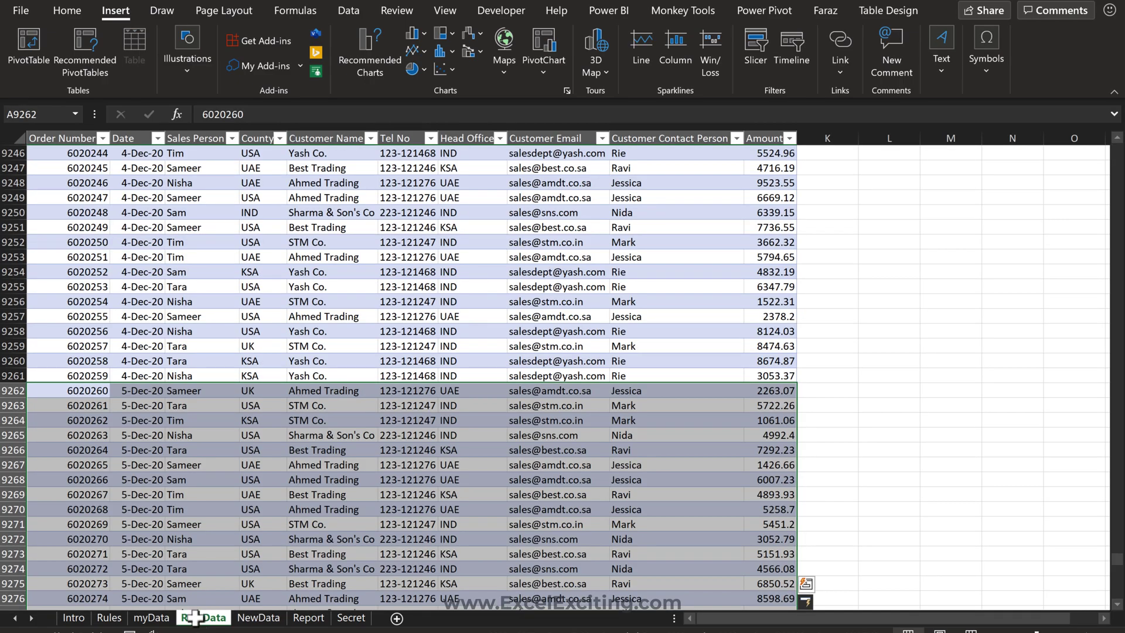
- Inspect the Amount and Date values on the myData sheet
{"action": "left_click", "coordinate": [166, 620]}
{"action": "left_click", "coordinate": [263, 303]}
{"action": "scroll", "coordinate": [267, 299], "scroll_direction": "up", "scroll_amount": 1}
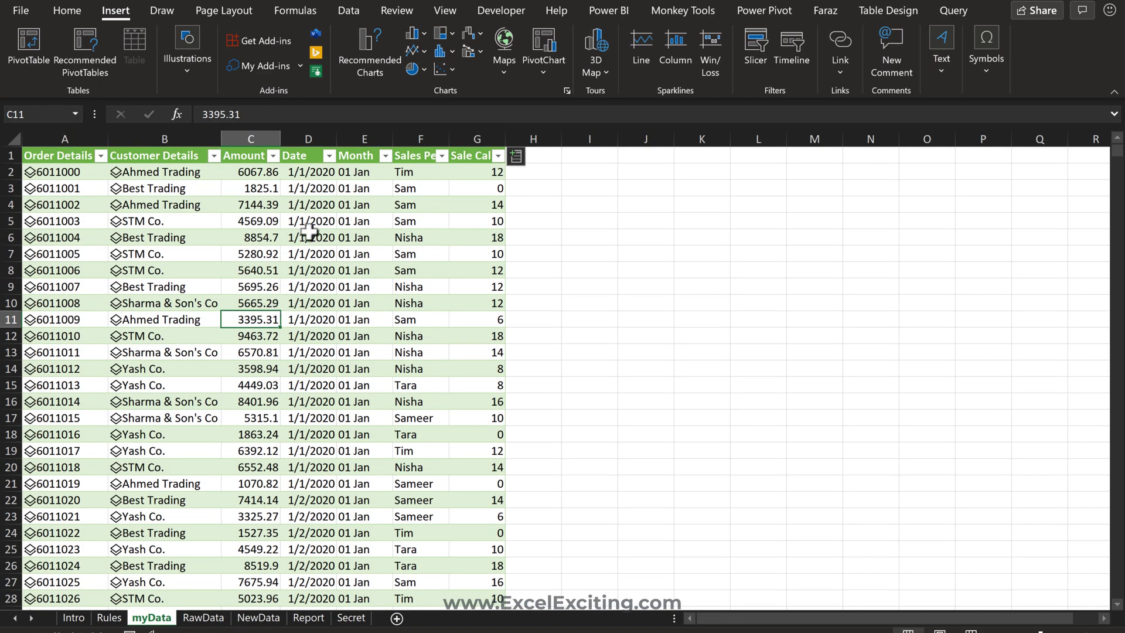
{"action": "right_click", "coordinate": [322, 206]}
{"action": "mouse_move", "coordinate": [355, 293]}
{"action": "left_click", "coordinate": [252, 281]}
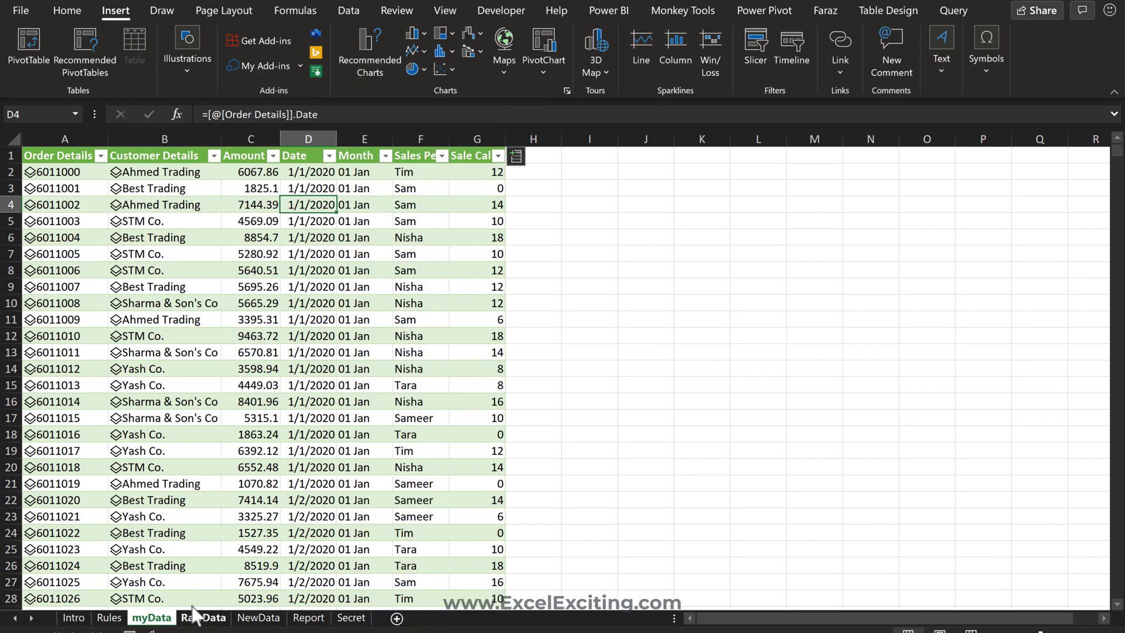
- Pin Refresh All to the Quick Access Toolbar and refresh all queries from the Report sheet
{"action": "left_click", "coordinate": [308, 618]}
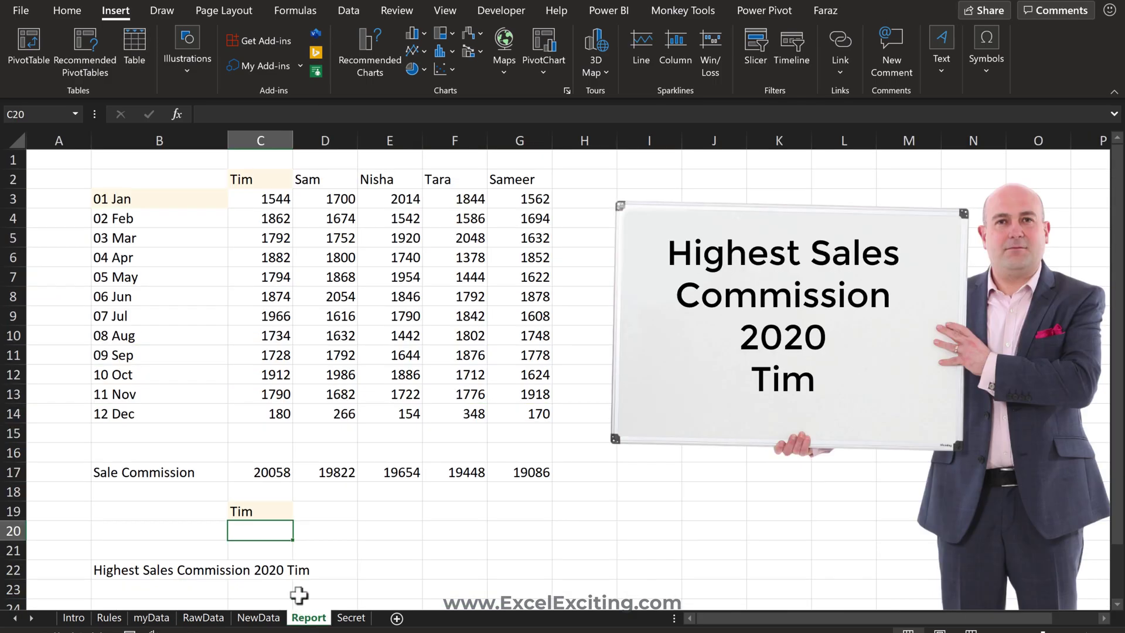
{"action": "left_click", "coordinate": [276, 195]}
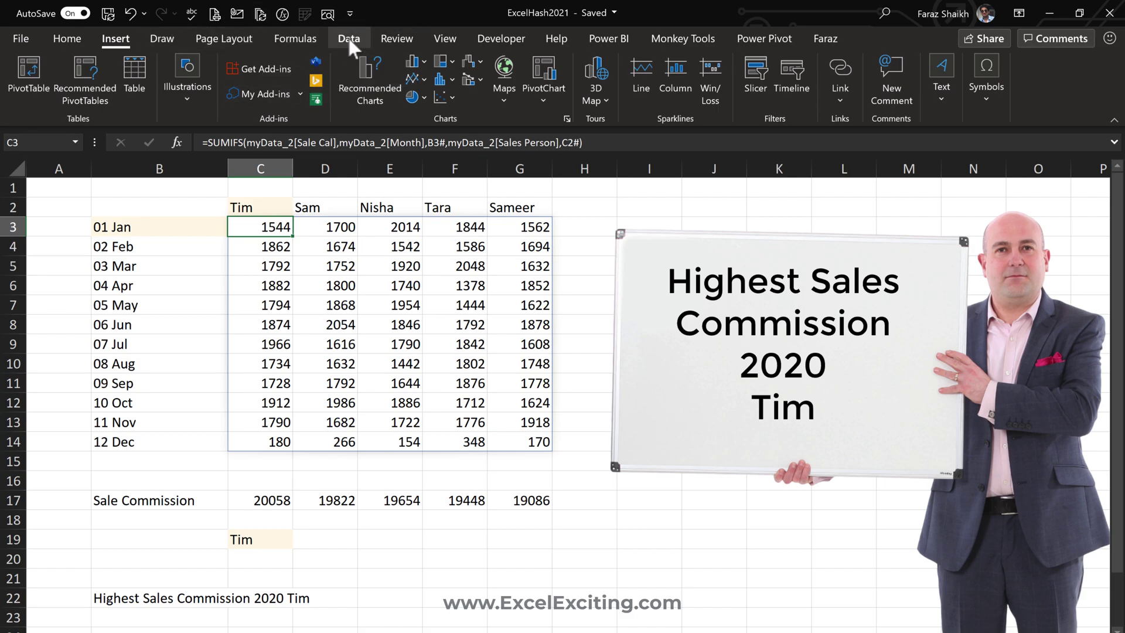
{"action": "left_click", "coordinate": [346, 36]}
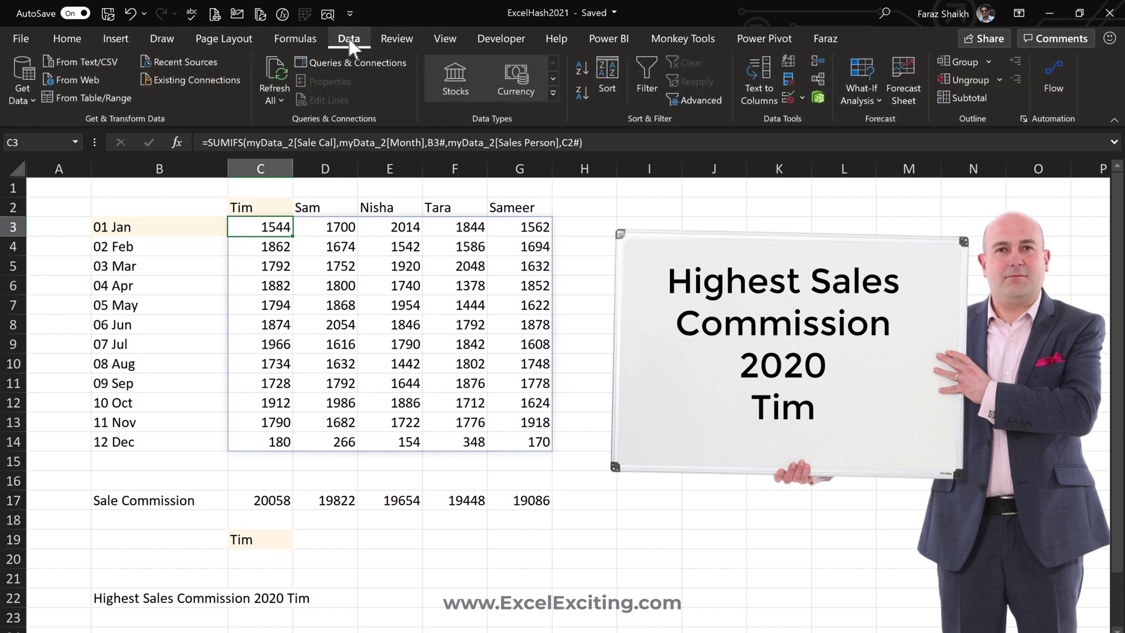
{"action": "left_click", "coordinate": [267, 99]}
{"action": "right_click", "coordinate": [295, 129]}
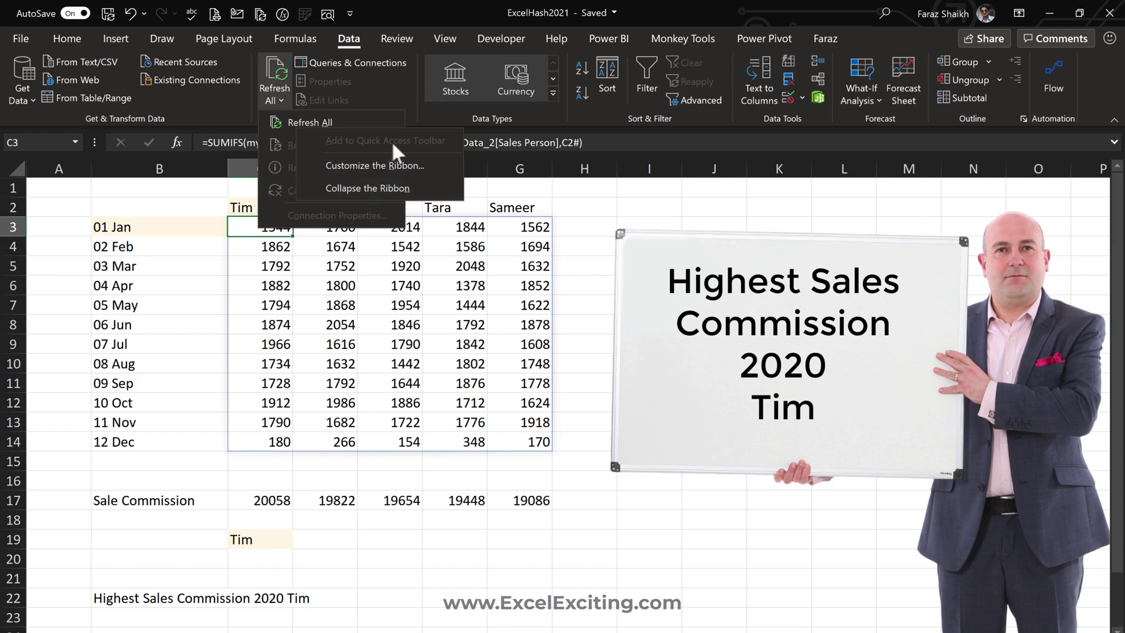
{"action": "left_click", "coordinate": [266, 19]}
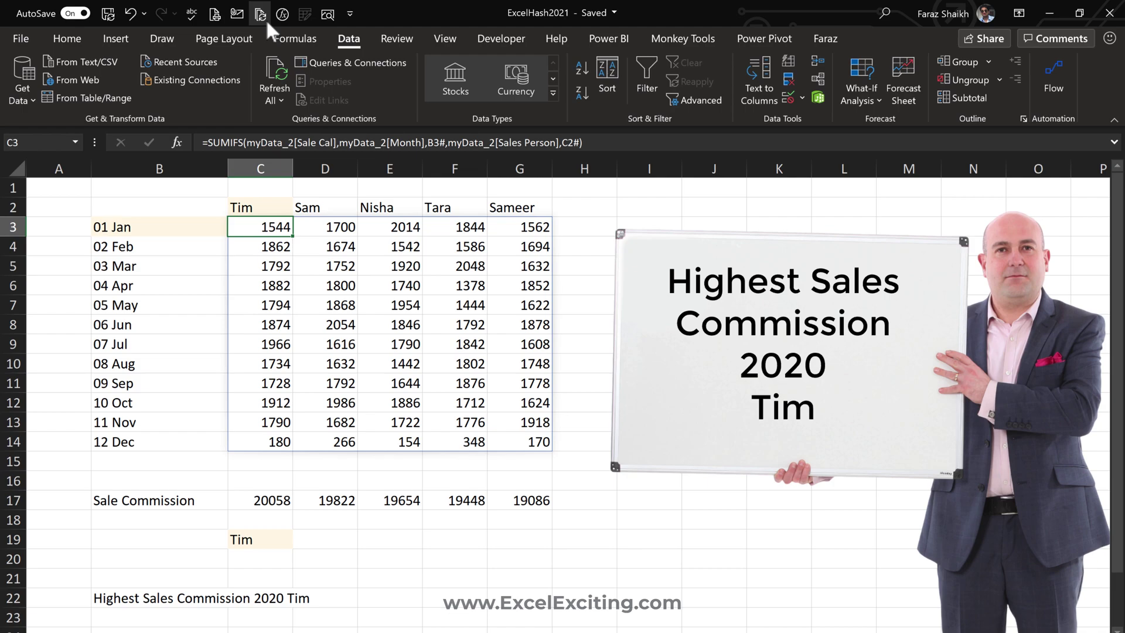
{"action": "left_click", "coordinate": [266, 22]}
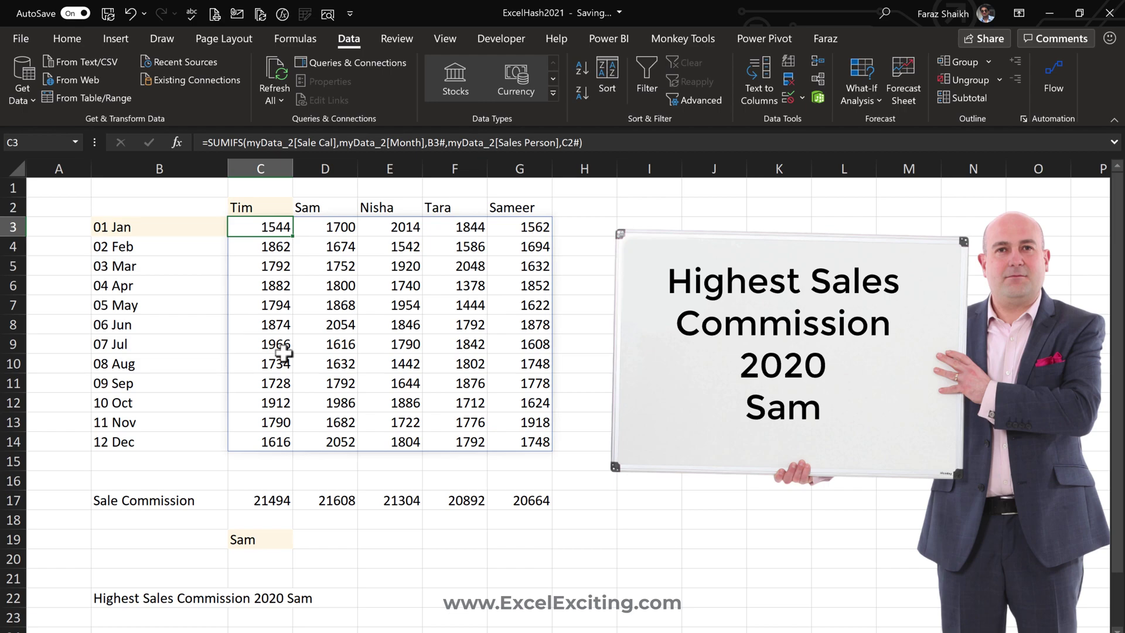
- Apply a Green-Yellow-Red color scale to the commission grid C3:G14
{"action": "left_click_drag", "start_coordinate": [266, 227], "coordinate": [516, 443]}
{"action": "left_click", "coordinate": [675, 100]}
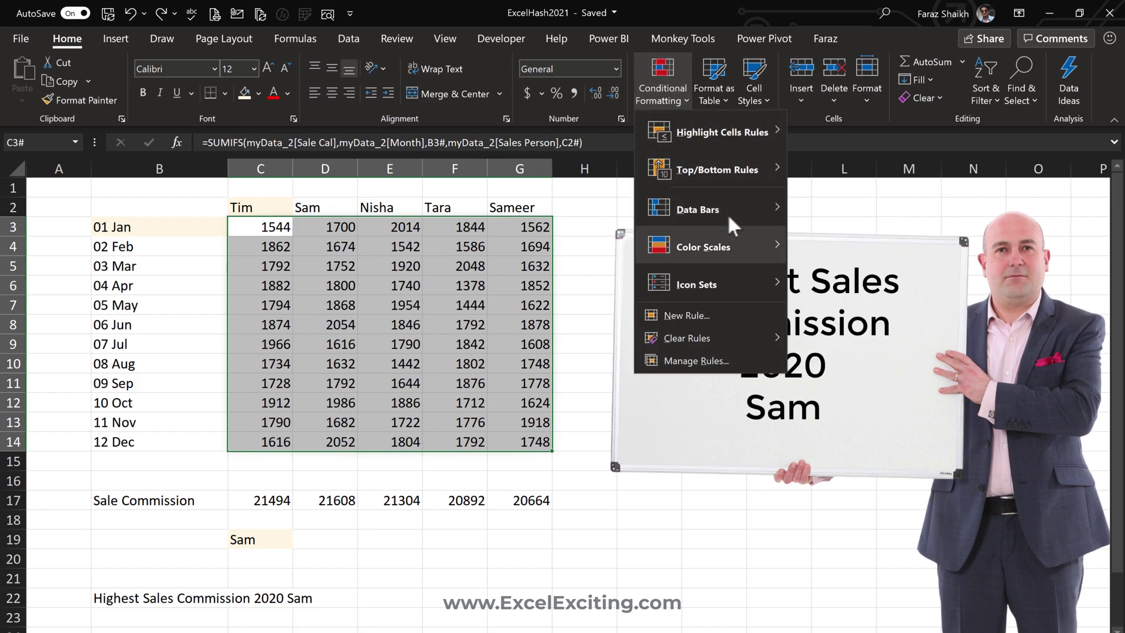
{"action": "mouse_move", "coordinate": [727, 229]}
{"action": "left_click", "coordinate": [803, 242]}
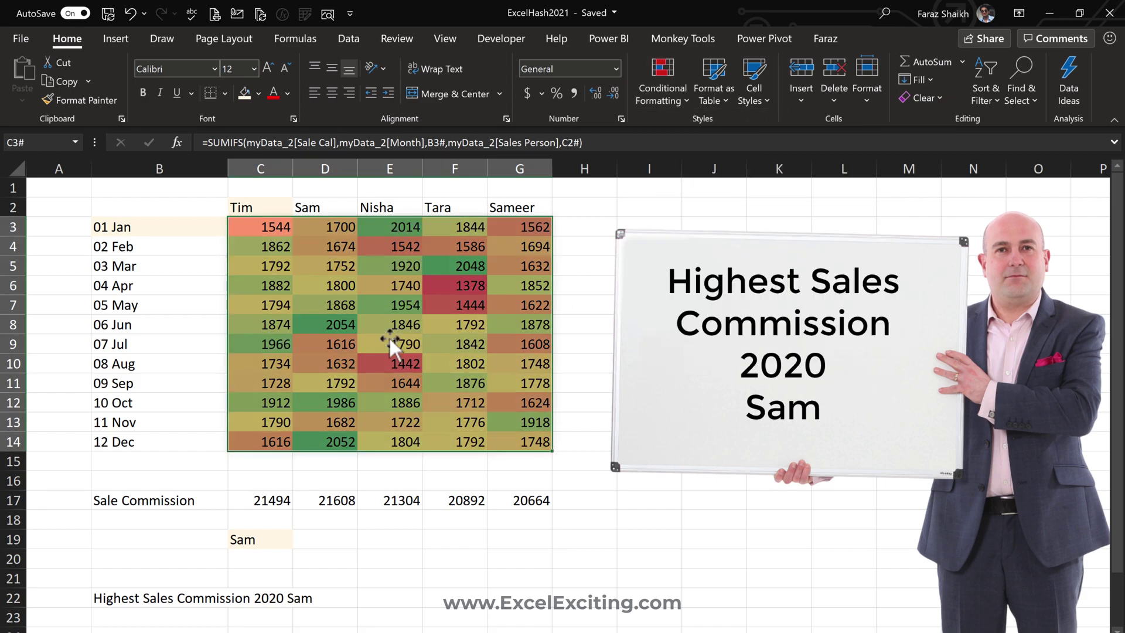
- Put All Borders on the whole report table including headers
{"action": "left_click_drag", "start_coordinate": [153, 208], "coordinate": [502, 447]}
{"action": "left_click", "coordinate": [227, 96]}
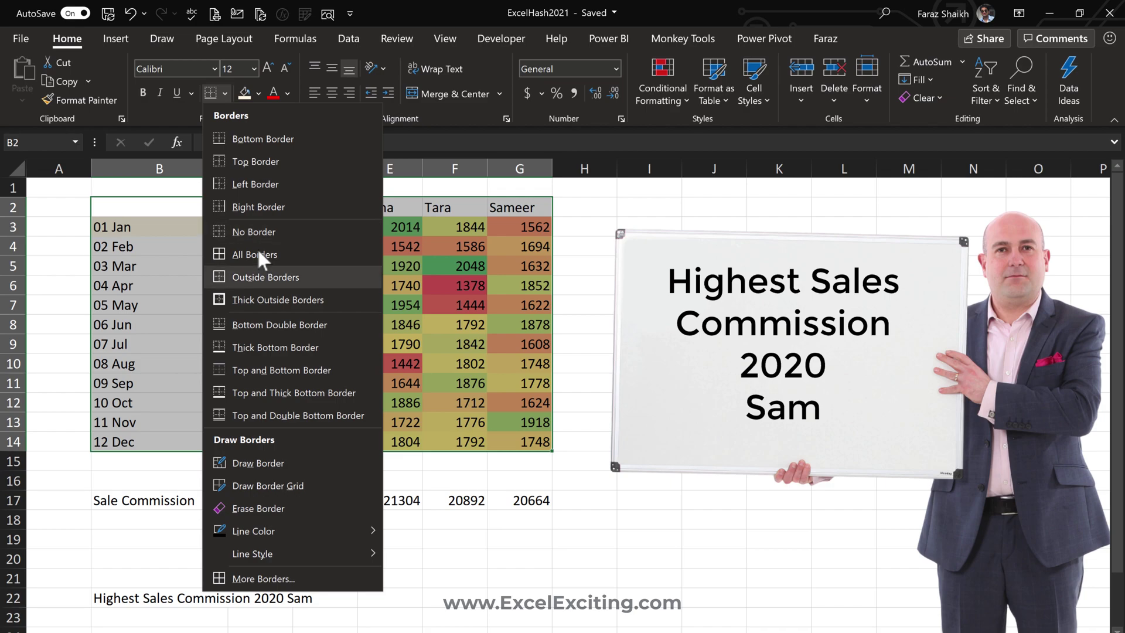
{"action": "left_click", "coordinate": [257, 247]}
{"action": "left_click", "coordinate": [160, 232]}
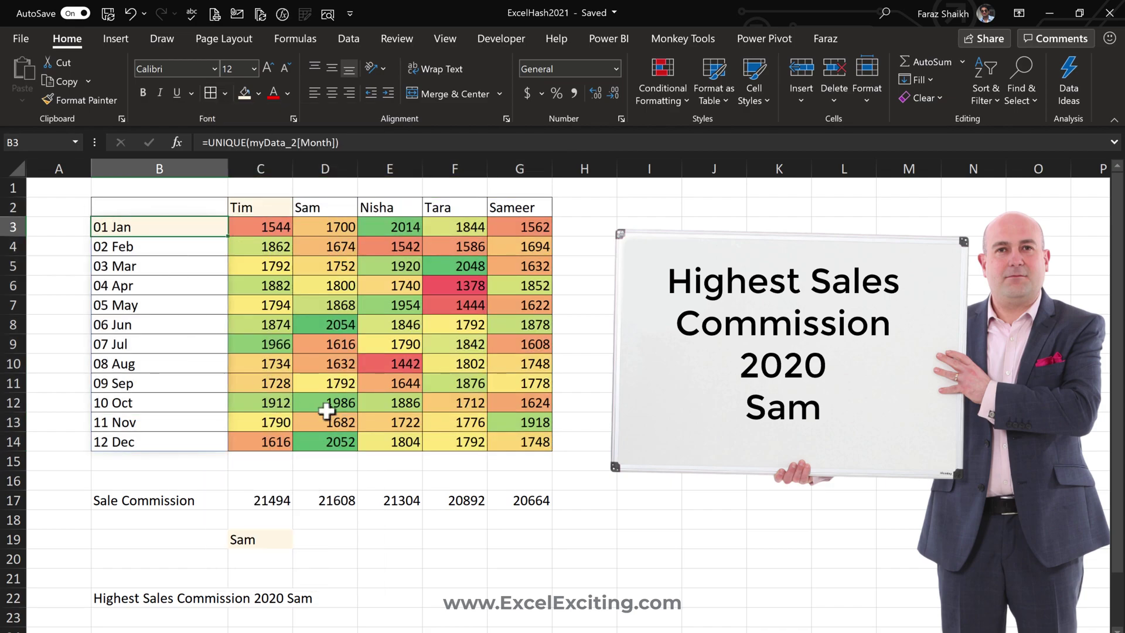
- Give header row B2:G2 white text on green fill, and fill the month column green
{"action": "left_click", "coordinate": [177, 206]}
{"action": "left_click_drag", "start_coordinate": [176, 207], "coordinate": [510, 208]}
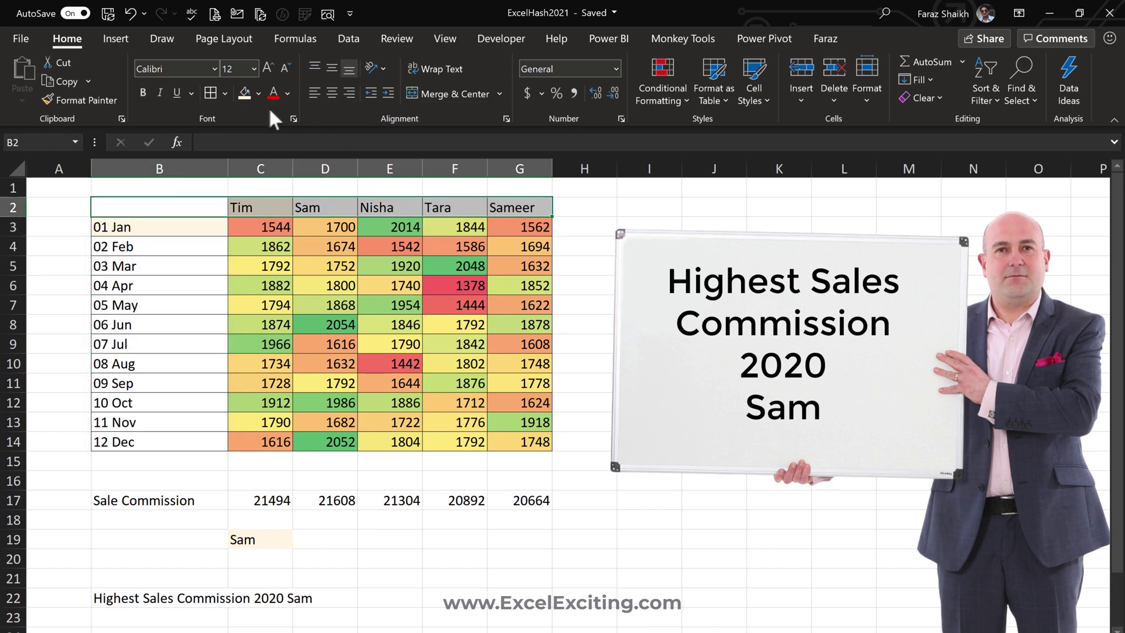
{"action": "left_click", "coordinate": [287, 93]}
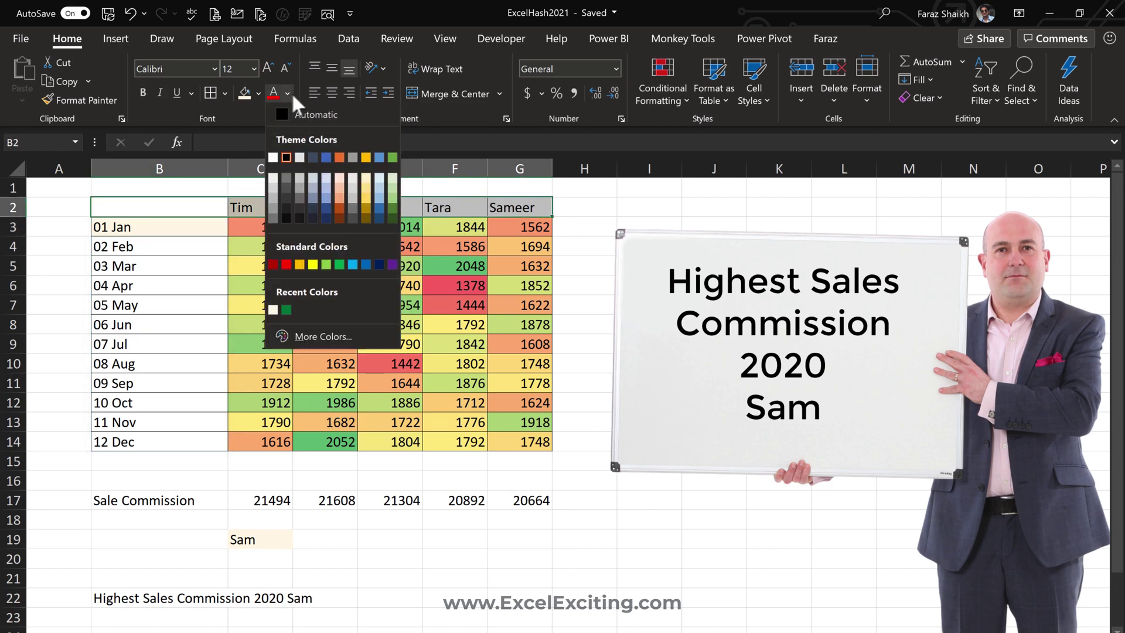
{"action": "left_click", "coordinate": [280, 156]}
{"action": "left_click", "coordinate": [258, 92]}
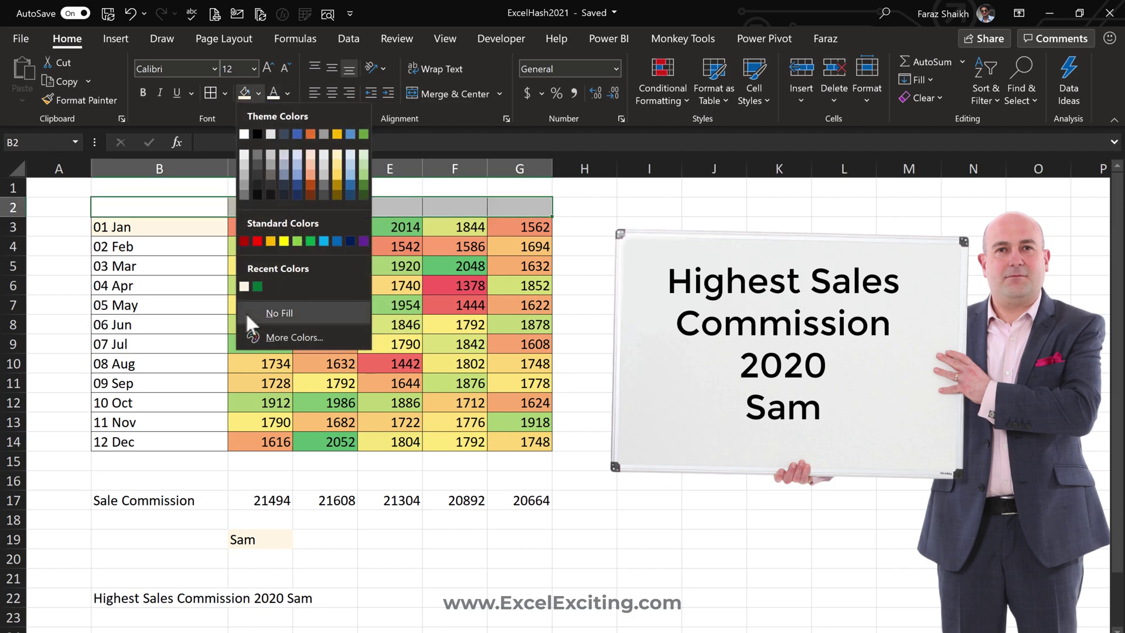
{"action": "left_click", "coordinate": [257, 286]}
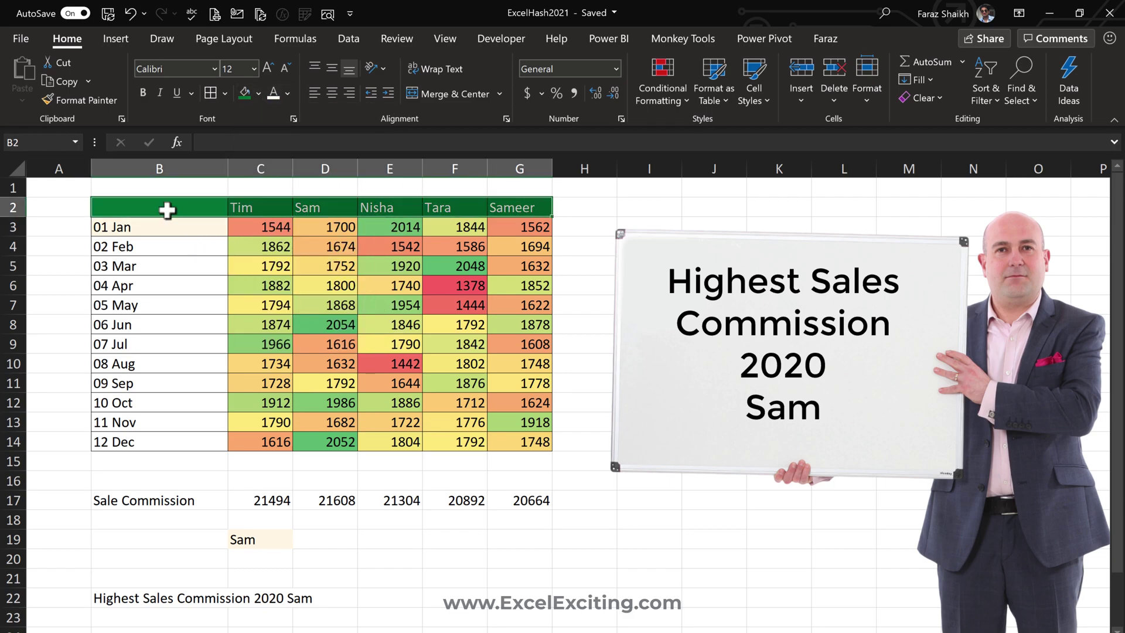
{"action": "left_click_drag", "start_coordinate": [163, 211], "coordinate": [156, 442]}
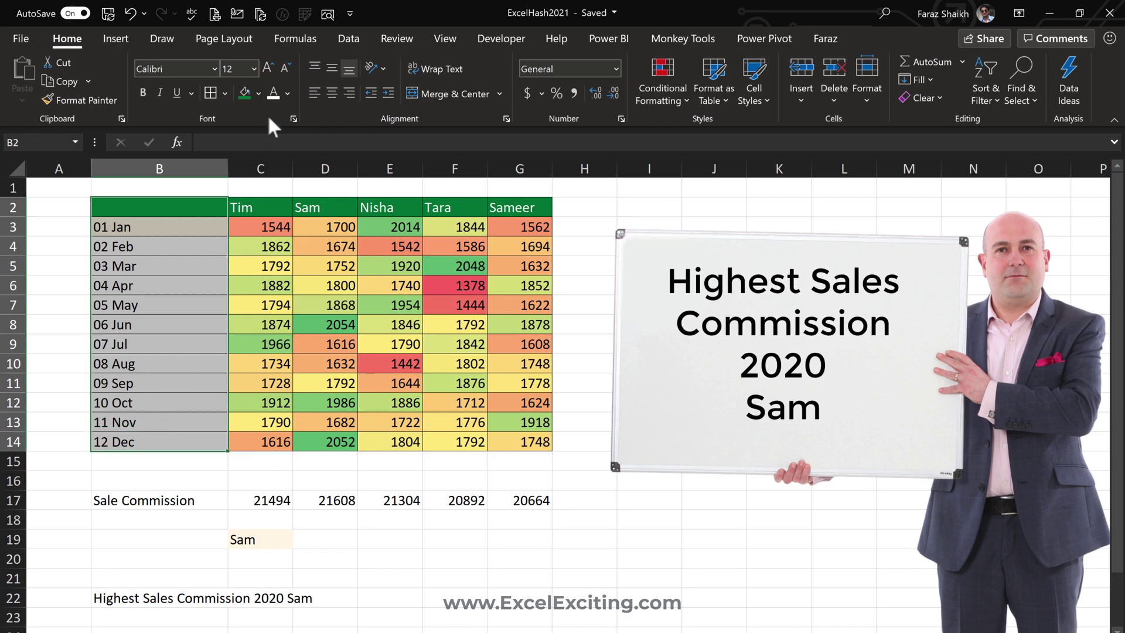
{"action": "left_click", "coordinate": [244, 93]}
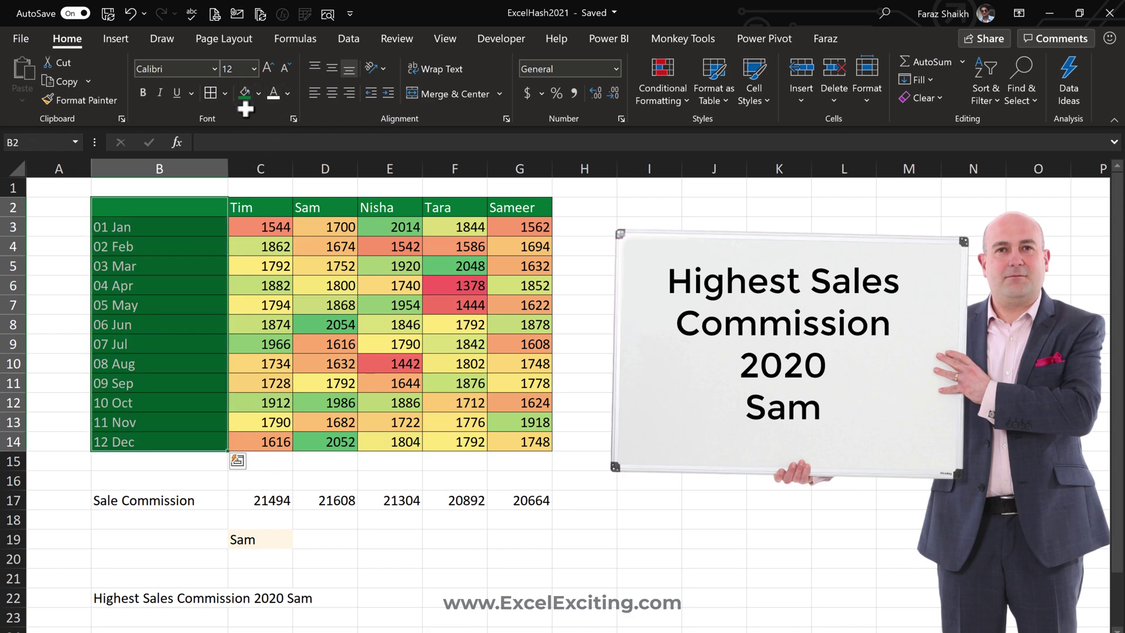
{"action": "left_click", "coordinate": [342, 417]}
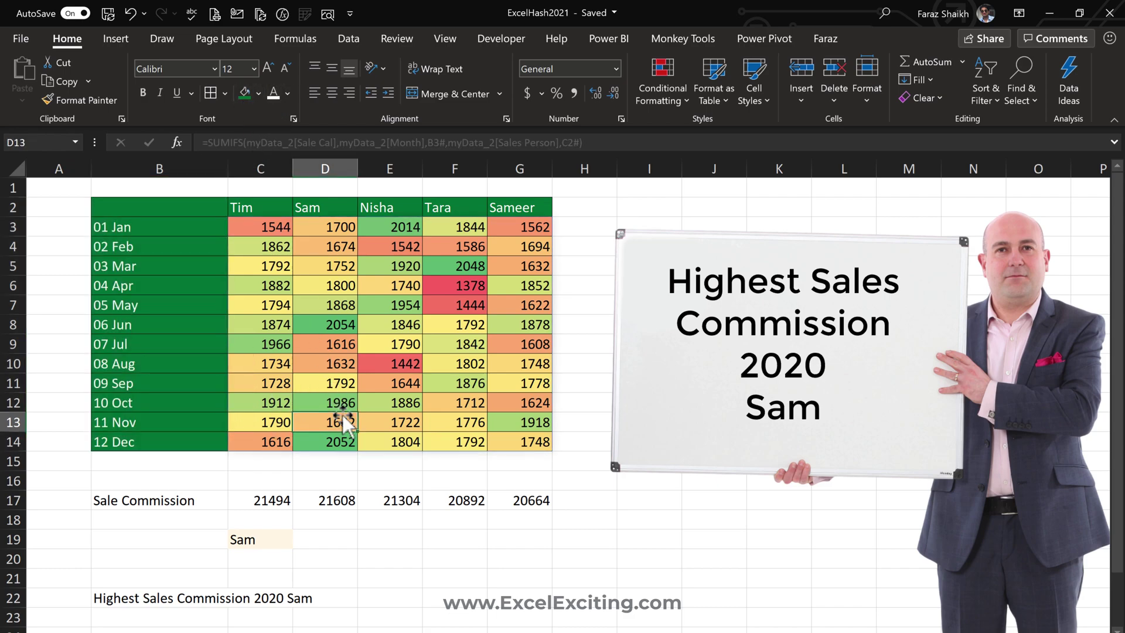
- Hide the gridlines, formula bar and row and column headings
{"action": "left_click", "coordinate": [443, 43]}
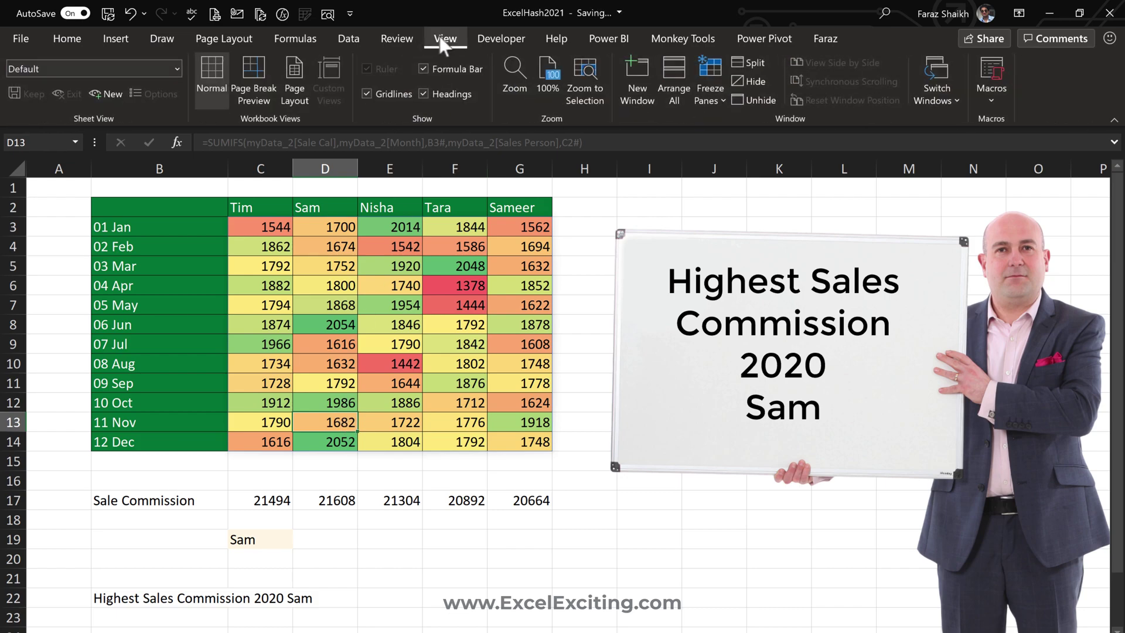
{"action": "left_click", "coordinate": [385, 93]}
{"action": "left_click", "coordinate": [585, 245]}
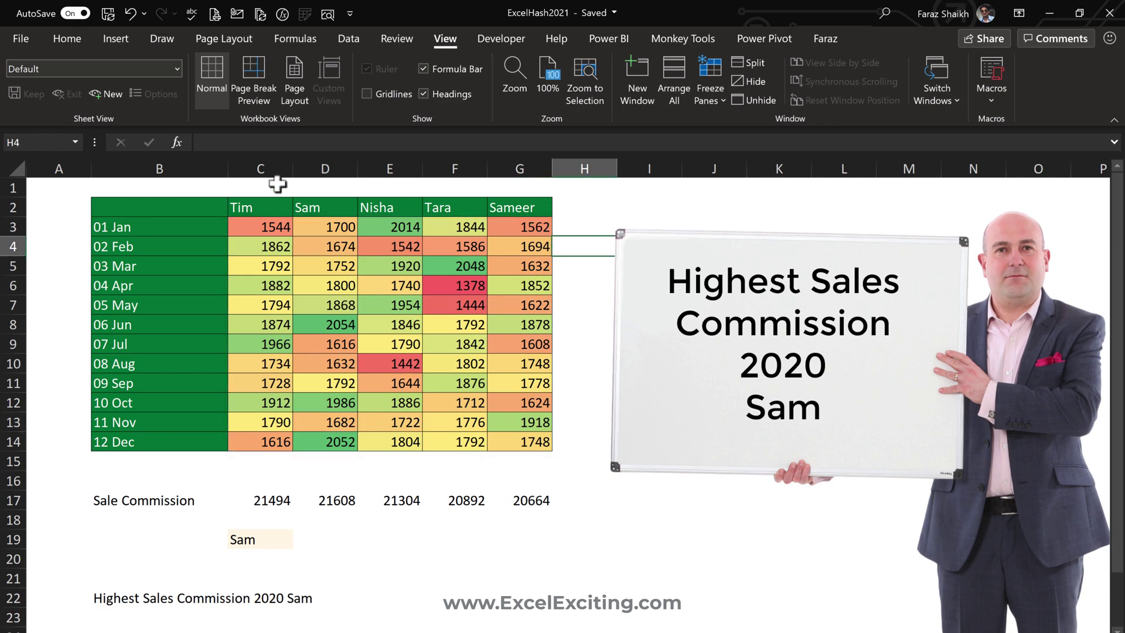
{"action": "left_click", "coordinate": [428, 69]}
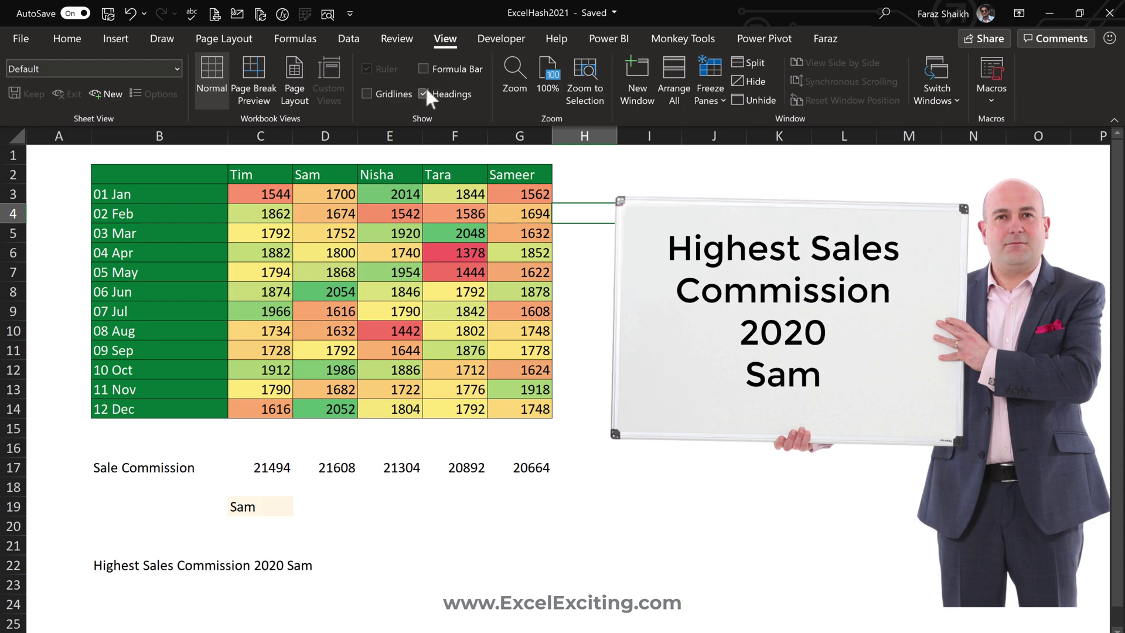
{"action": "left_click", "coordinate": [425, 91]}
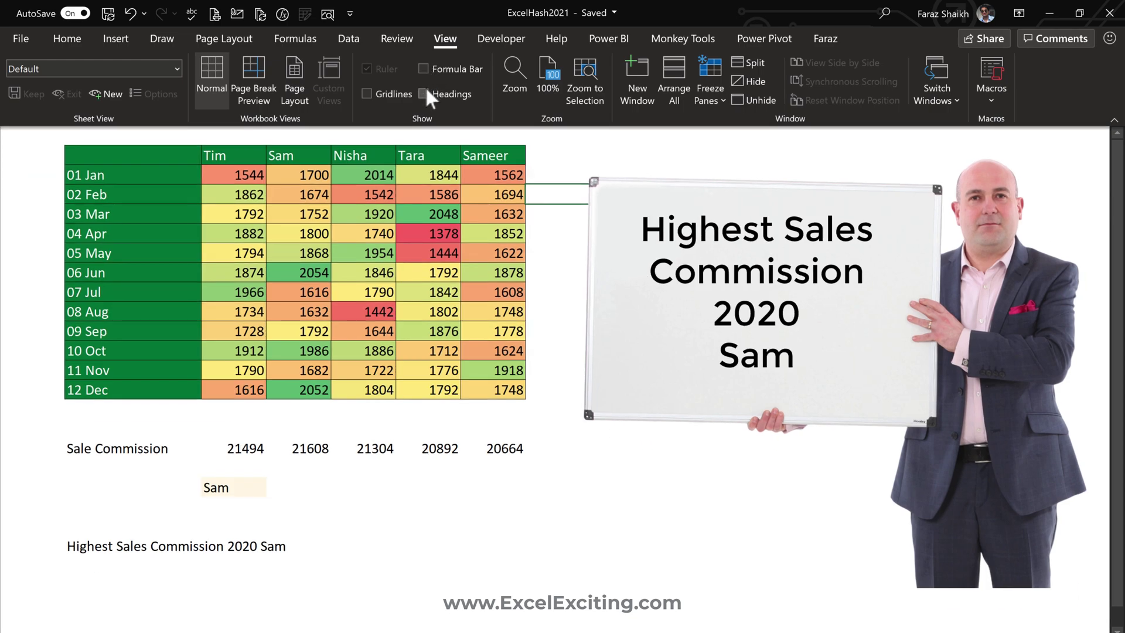